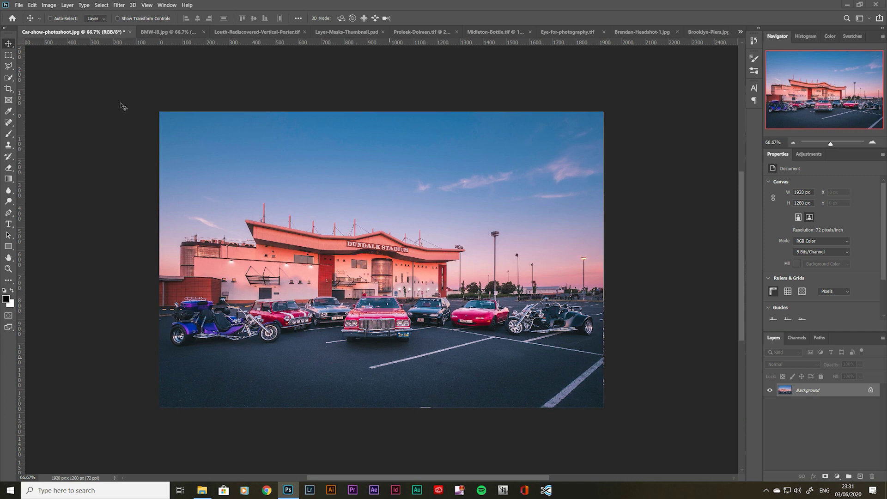
# - Bring the image from BMW-i8.jpg into Car-show-photoshoot.jpg as a new layer covering the canvas, and close BMW-i8.jpg
pyautogui.click(169, 32)
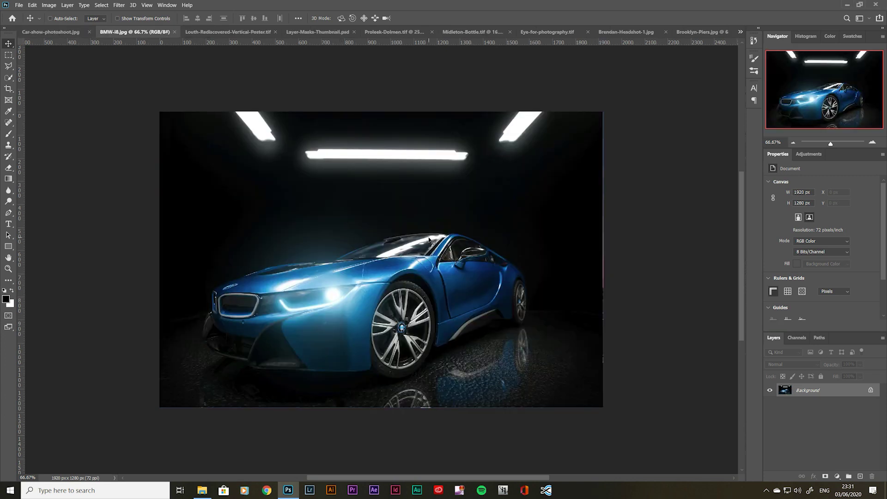
pyautogui.scroll(1, 64, 35)
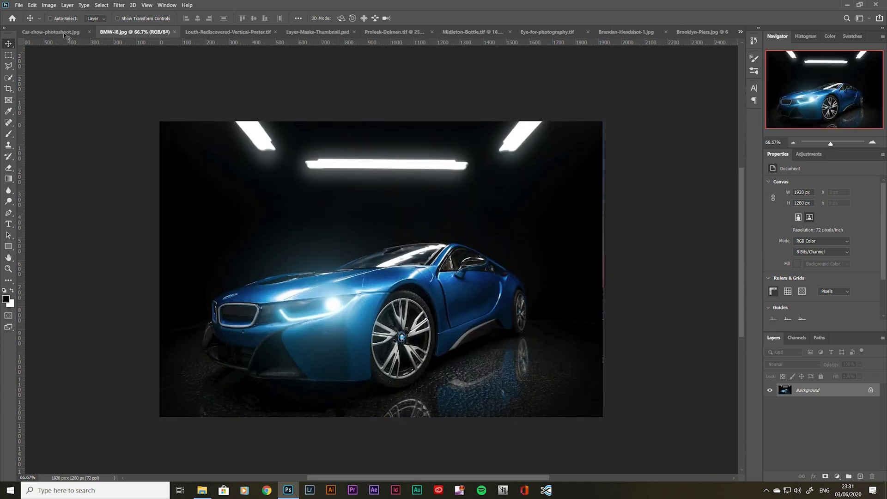
pyautogui.moveTo(64, 35); pyautogui.dragTo(198, 154)
pyautogui.moveTo(377, 228); pyautogui.dragTo(377, 229)
pyautogui.click(219, 31)
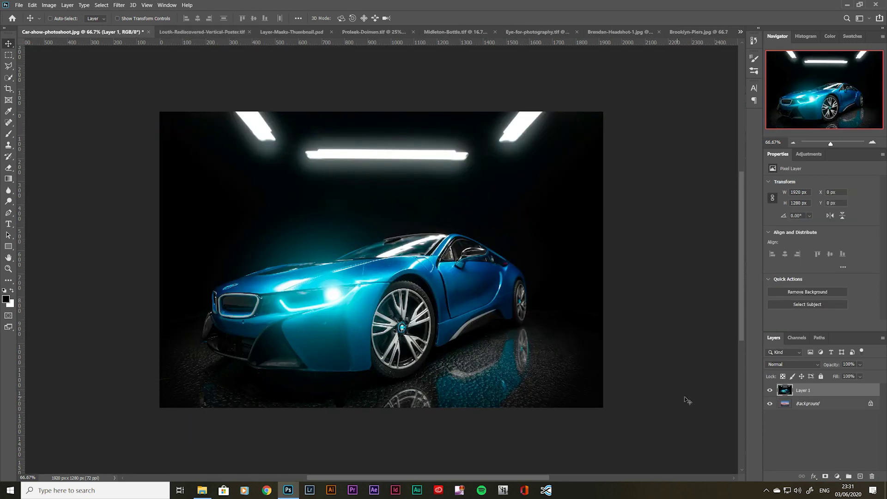
# - Duplicate the car layer and convert the original Layer 1 to a smart object
pyautogui.hotkey('ctrl', 'j')
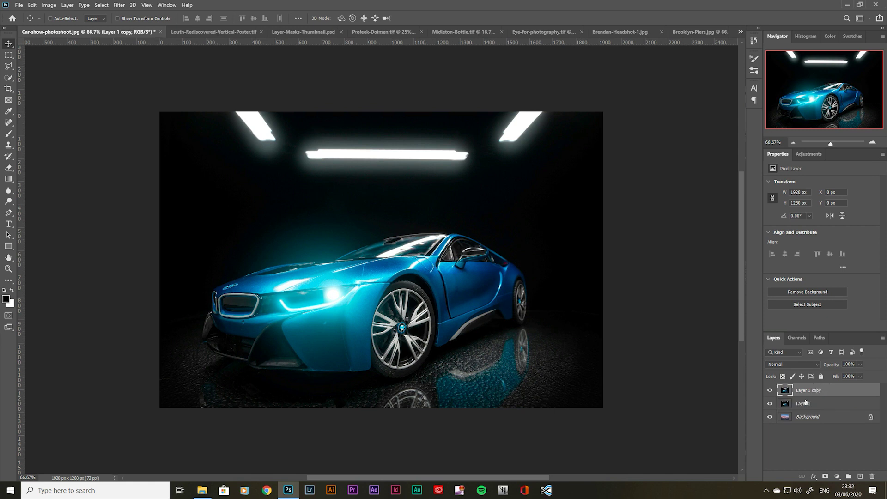
pyautogui.click(821, 404)
pyautogui.rightClick(825, 404)
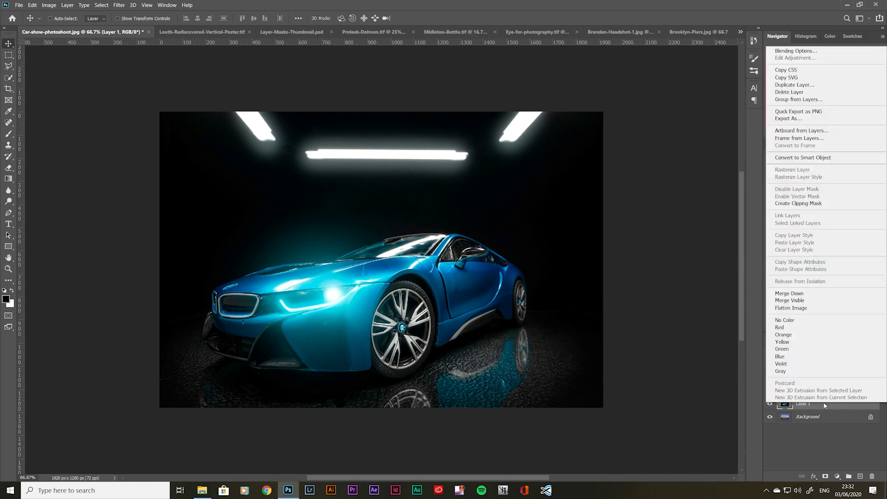
pyautogui.click(802, 157)
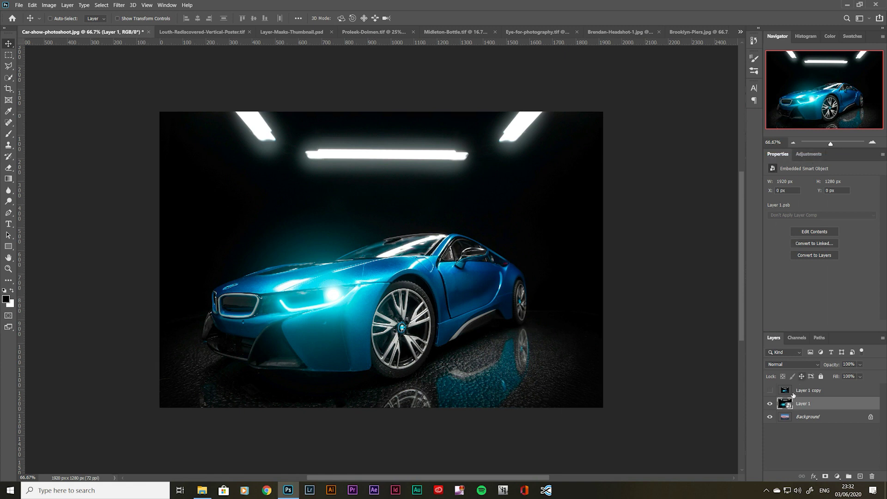
# - Scale Layer 1 and Layer 1 copy down together about their centre to about 1151 px wide
pyautogui.click(827, 391)
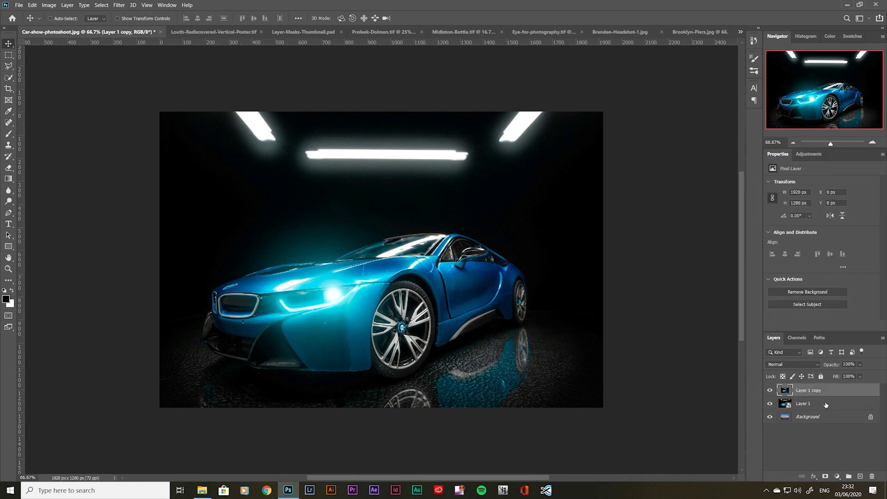
pyautogui.keyDown('shift'); pyautogui.click(816, 407); pyautogui.keyUp('shift')
pyautogui.hotkey('ctrl', 't')
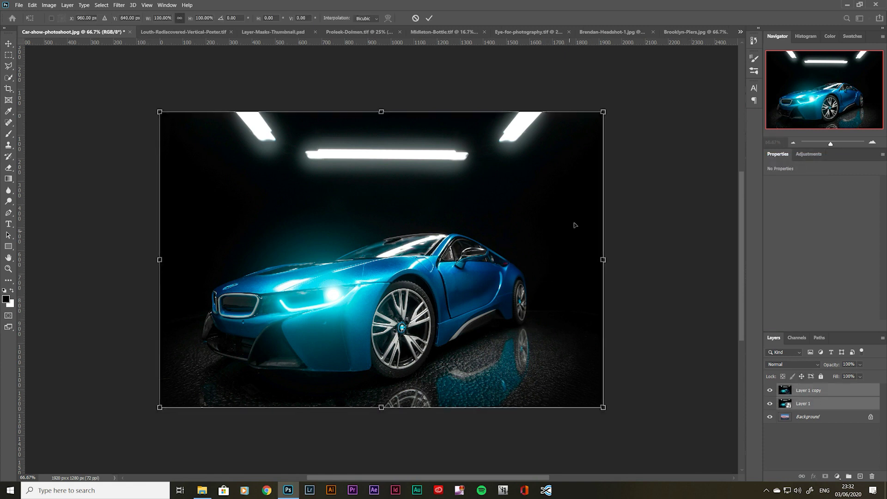
pyautogui.moveTo(606, 121); pyautogui.dragTo(511, 165)
pyautogui.press('Return')
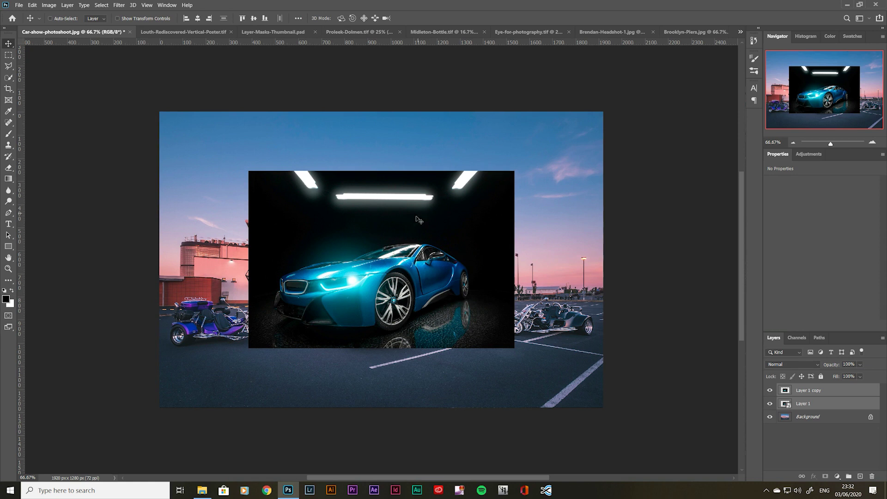
# - Check Layer 1 copy's layer style options and the image size of Layer 1's embedded smart object contents
pyautogui.click(835, 392)
pyautogui.doubleClick(786, 391)
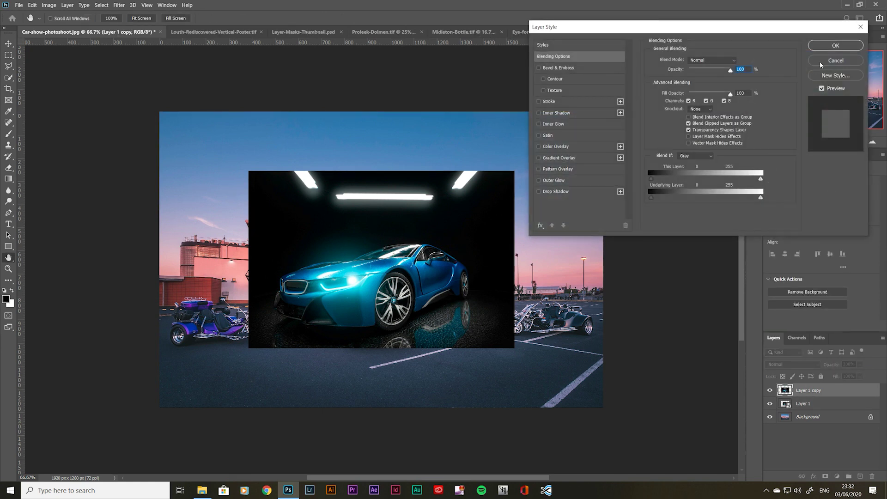
pyautogui.click(820, 62)
pyautogui.doubleClick(785, 390)
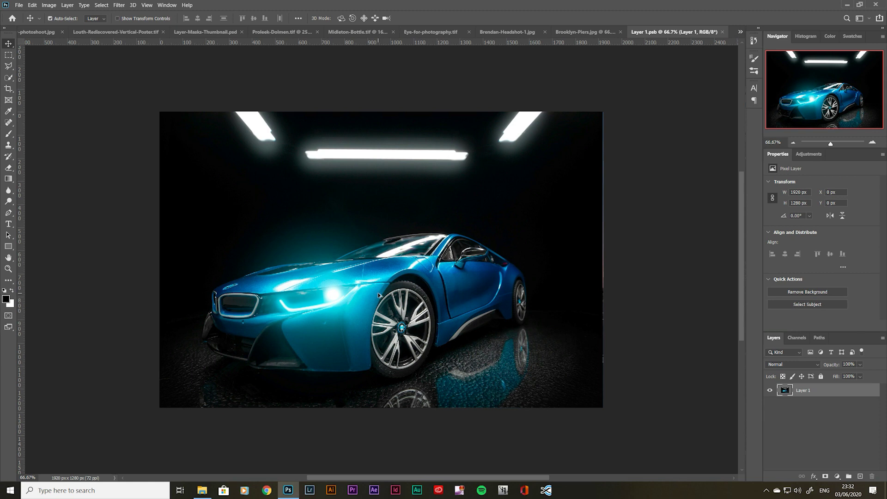
pyautogui.hotkey('ctrl', 'alt', 'i')
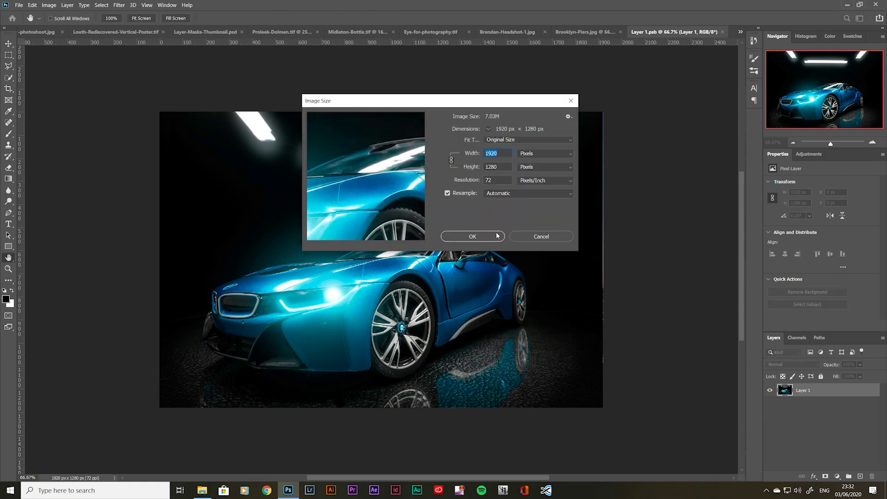
pyautogui.click(571, 101)
pyautogui.click(721, 32)
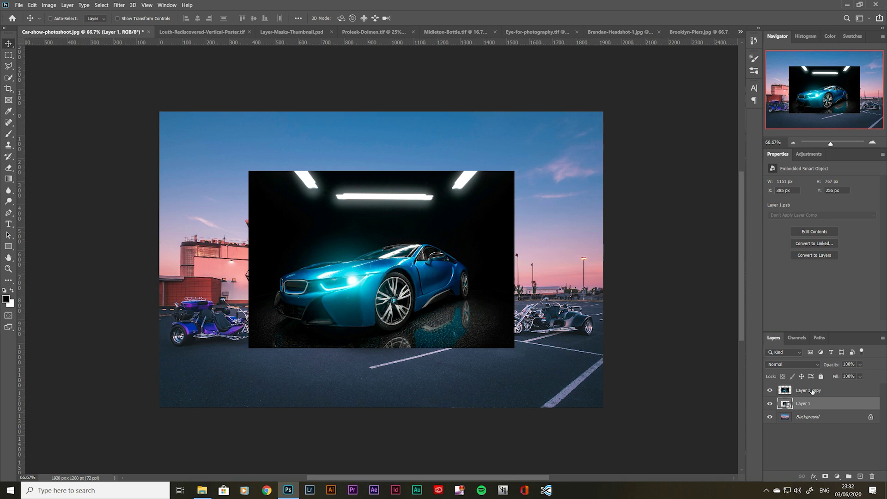
pyautogui.keyDown('shift'); pyautogui.click(812, 391); pyautogui.keyUp('shift')
pyautogui.hotkey('ctrl', 't')
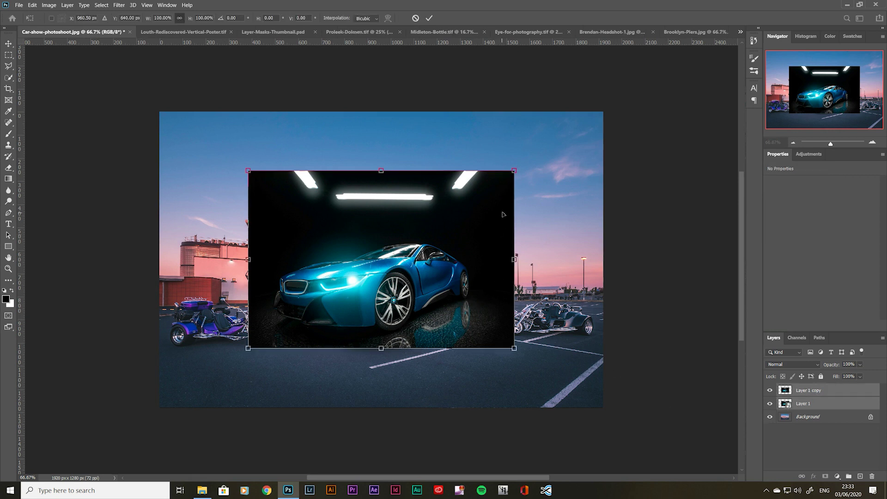
pyautogui.moveTo(514, 170); pyautogui.dragTo(603, 126)
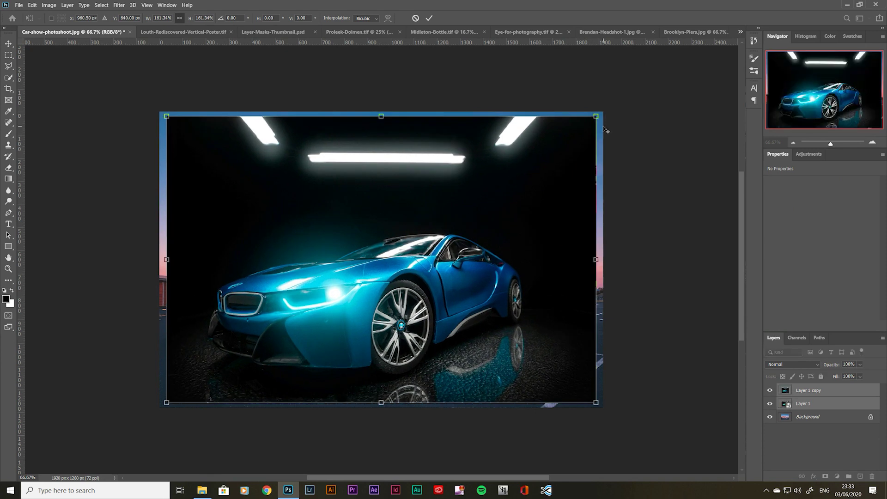
pyautogui.click(415, 18)
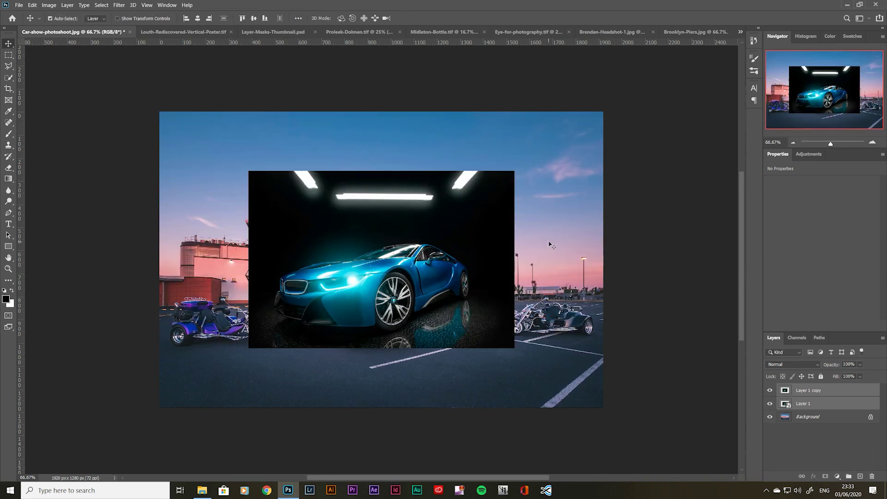
# - Shrink both car layers together about their centre to a tiny thumbnail in front of the stadium
pyautogui.hotkey('ctrl', 't')
pyautogui.moveTo(514, 171); pyautogui.dragTo(394, 248)
pyautogui.press('Return')
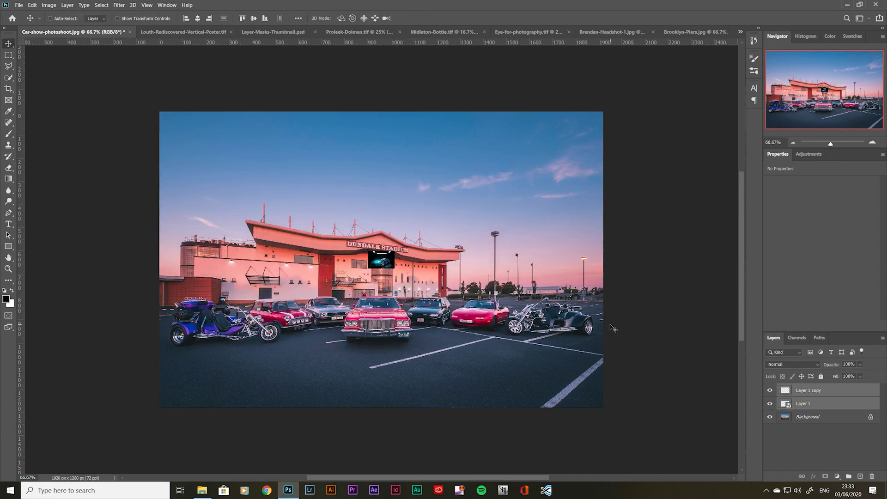
# - Enlarge Layer 1 and Layer 1 copy together about their centre to about 1705 px wide
pyautogui.click(833, 405)
pyautogui.click(830, 392)
pyautogui.keyDown('shift'); pyautogui.click(827, 403); pyautogui.keyUp('shift')
pyautogui.hotkey('ctrl', 't')
pyautogui.moveTo(395, 252); pyautogui.dragTo(607, 172)
pyautogui.press('Return')
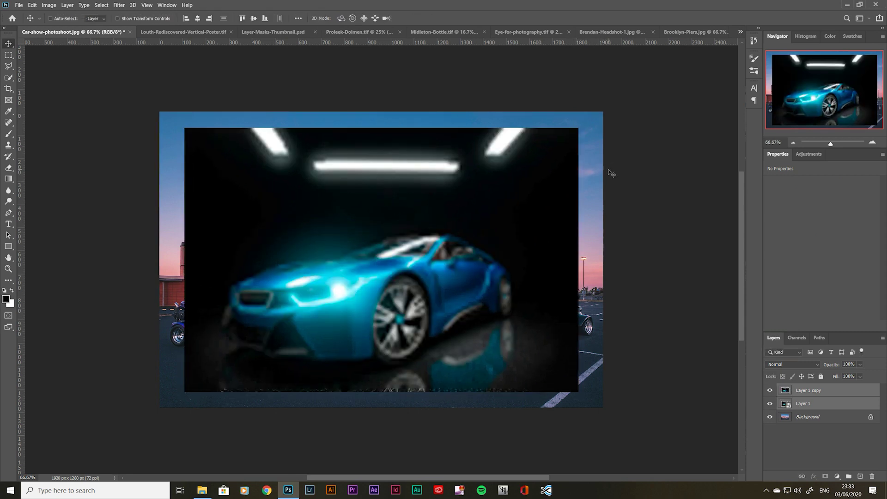
# - Compare the pixel layer with the smart object beneath it by toggling Layer 1 copy's visibility
pyautogui.click(770, 391)
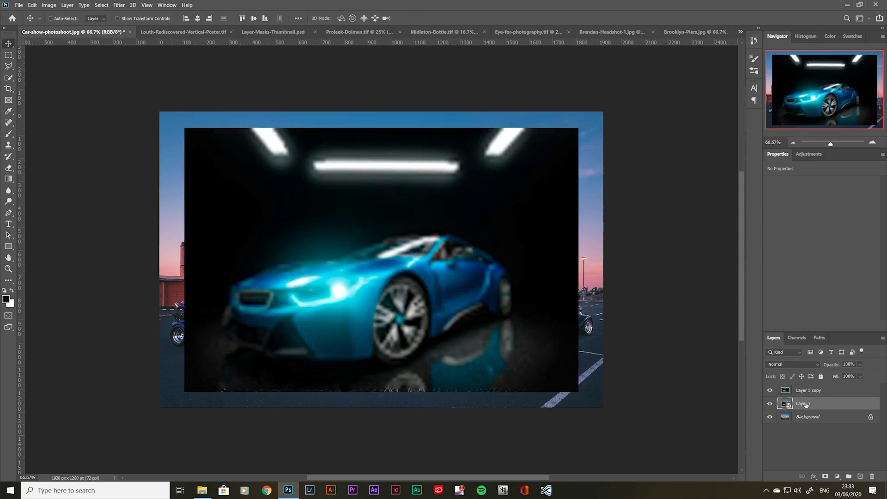
pyautogui.click(770, 391)
pyautogui.click(811, 391)
pyautogui.doubleClick(811, 391)
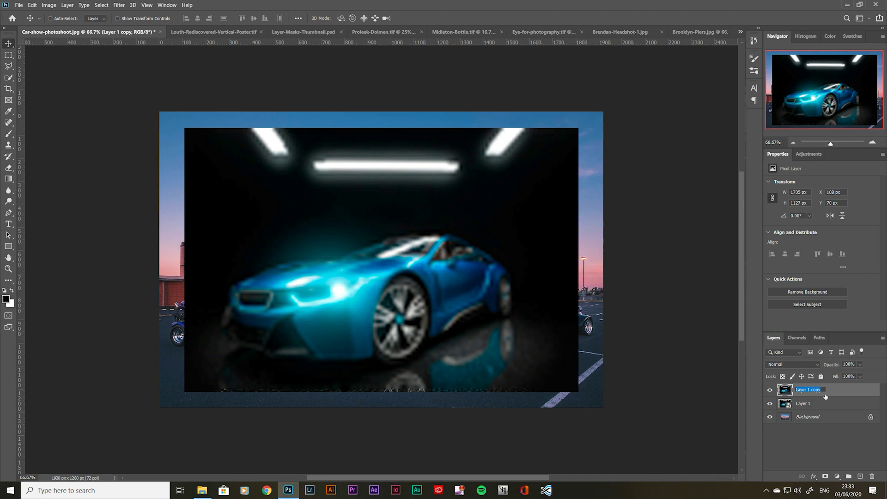
# - Open Layer 1's smart object contents, check their image size, and close the embedded document
pyautogui.click(801, 404)
pyautogui.doubleClick(782, 403)
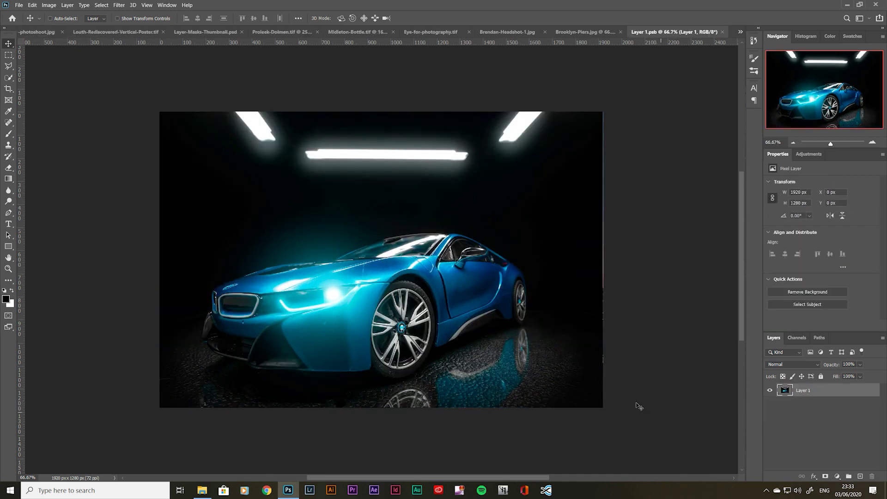
pyautogui.hotkey('ctrl', 'alt', 'i')
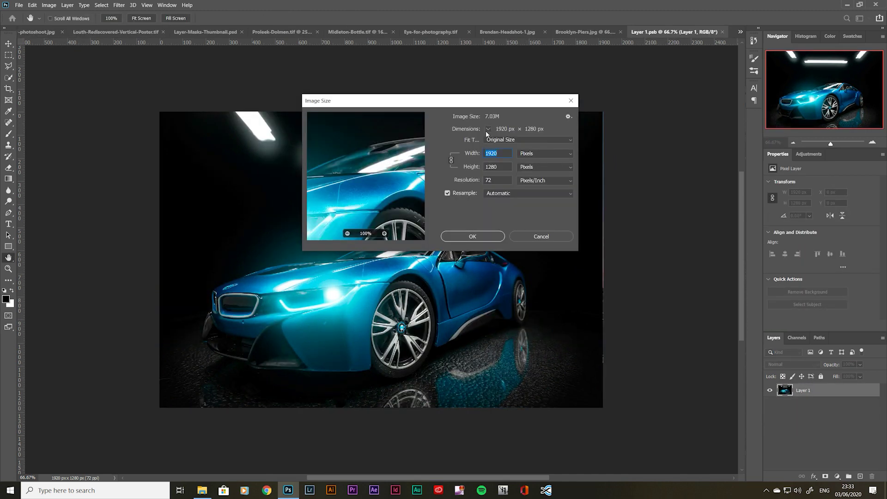
pyautogui.click(526, 238)
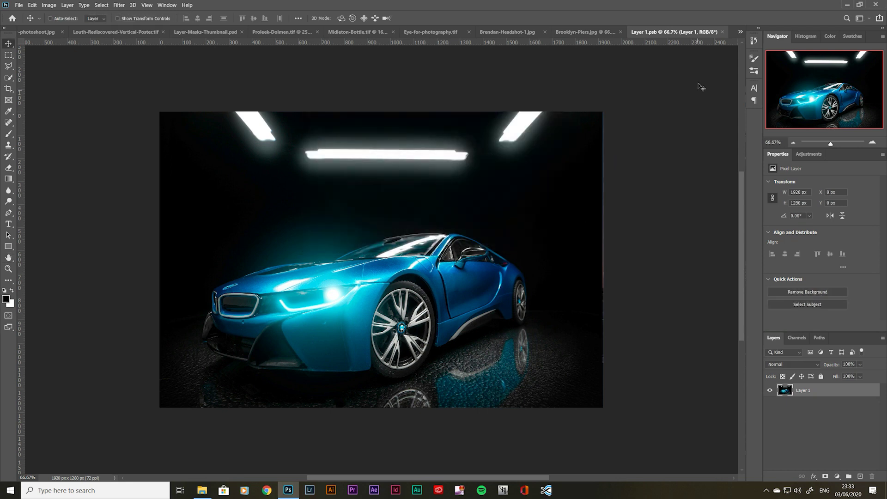
pyautogui.click(723, 32)
# - Delete the blurred Layer 1 copy
pyautogui.click(816, 392)
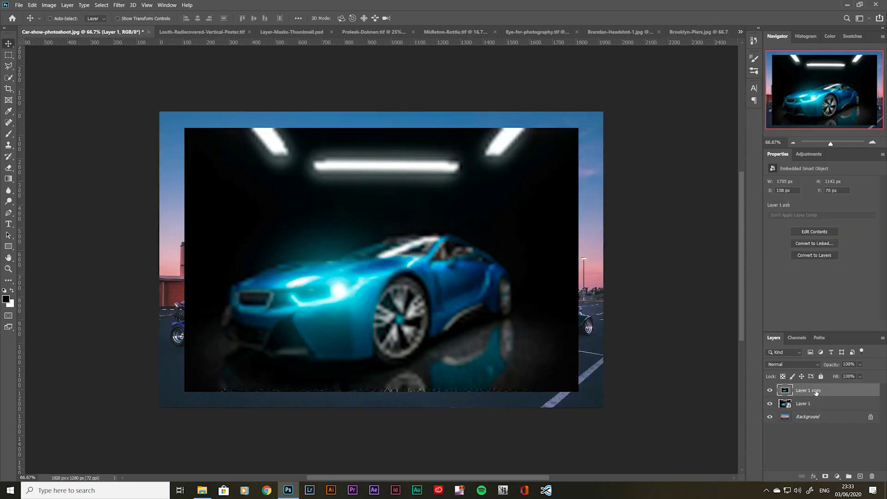
pyautogui.press('Delete')
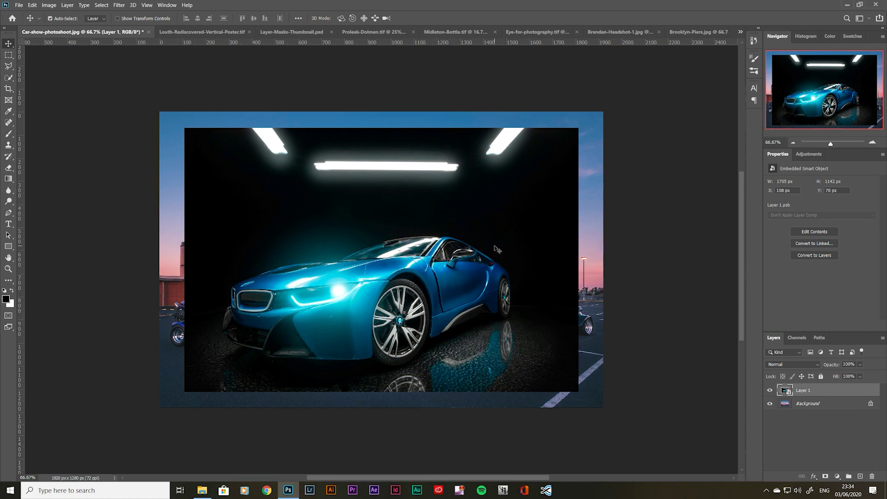
# - Scale the smart object down to about 1387 px wide and move it to the canvas's lower-right corner
pyautogui.hotkey('ctrl', 't')
pyautogui.moveTo(575, 130); pyautogui.dragTo(538, 148)
pyautogui.press('Return')
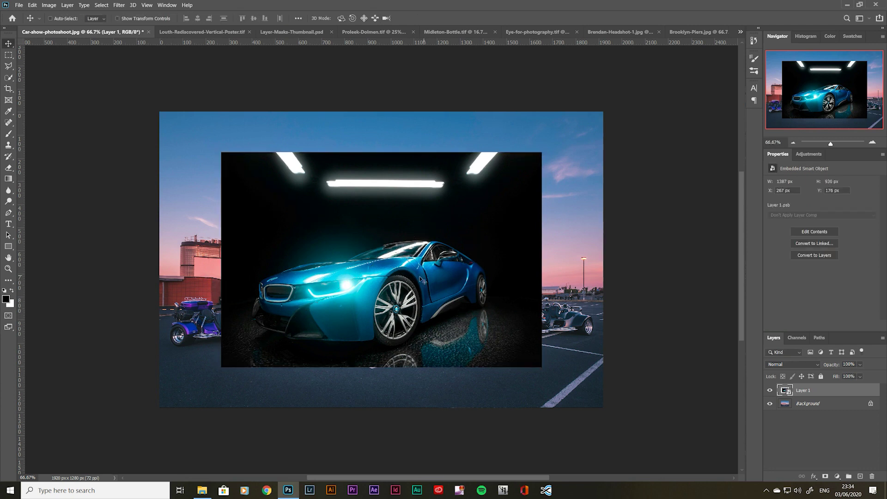
pyautogui.moveTo(383, 290); pyautogui.dragTo(442, 343)
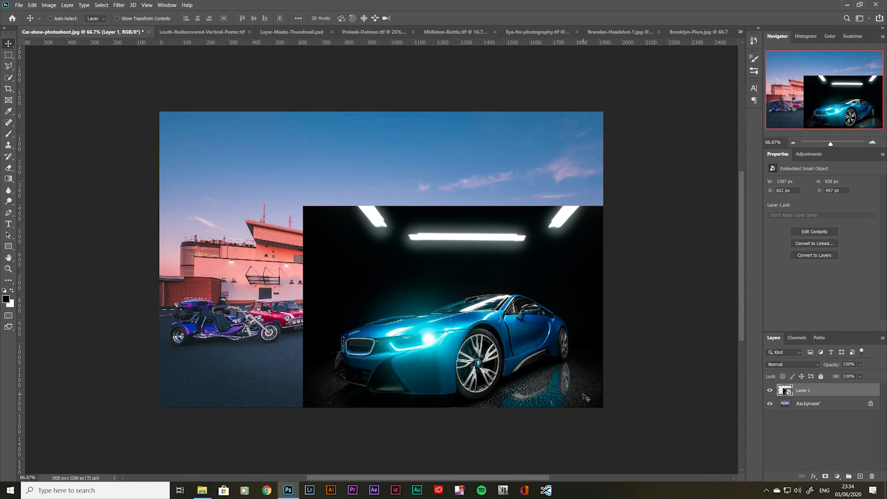
# - Add a white layer mask to Layer 1 and set up a black brush with 100% opacity and 100% hardness
pyautogui.click(825, 477)
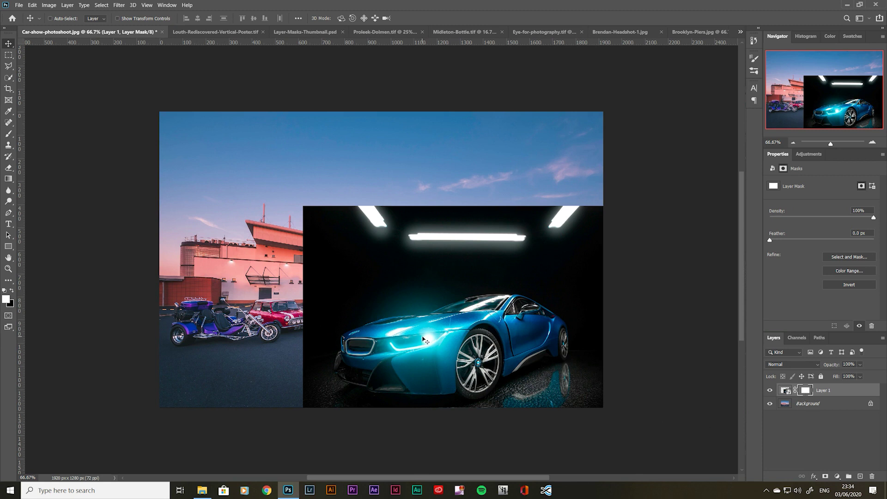
pyautogui.click(9, 134)
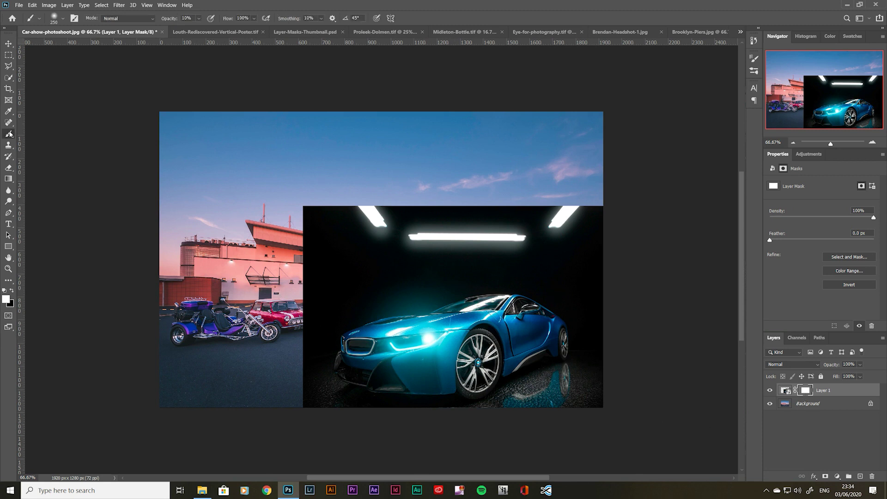
pyautogui.press('0')
pyautogui.press('x')
pyautogui.click(62, 21)
pyautogui.moveTo(49, 67); pyautogui.dragTo(134, 66)
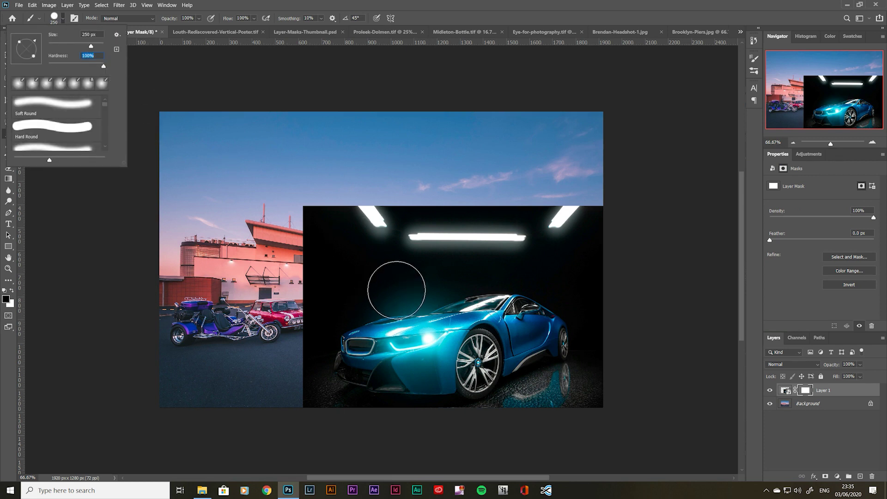
# - Handwrite a first name followed by "waz ere" on the layer mask above the car with a black 25 px brush
pyautogui.press('Return')
pyautogui.press('[')
pyautogui.press('[')
pyautogui.press('[')
pyautogui.press('[')
pyautogui.press('[')
pyautogui.press('[')
pyautogui.press('[')
pyautogui.press('[')
pyautogui.press('[')
pyautogui.press('[')
pyautogui.press('[')
pyautogui.press('[')
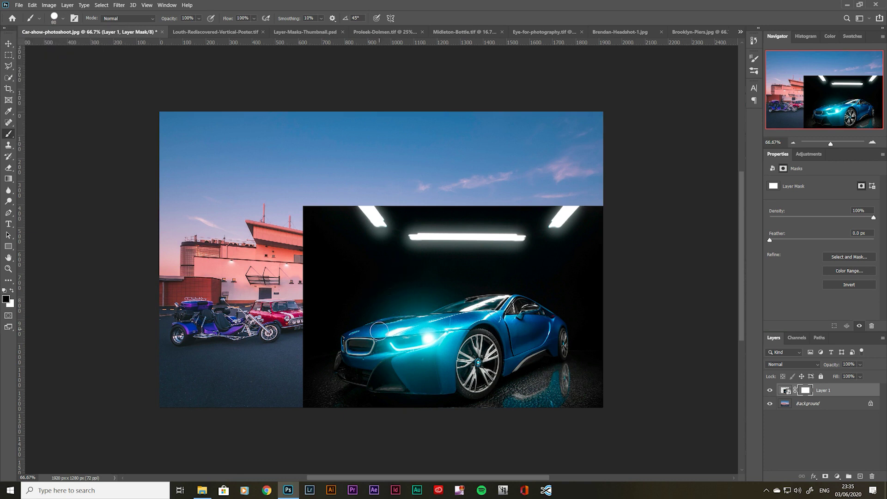
pyautogui.moveTo(350, 377)
pyautogui.mouseDown()
pyautogui.moveTo(469, 296)
pyautogui.moveTo(464, 372)
pyautogui.moveTo(363, 299)
pyautogui.moveTo(426, 231)
pyautogui.moveTo(426, 300)
pyautogui.moveTo(473, 234)
pyautogui.moveTo(498, 240)
pyautogui.moveTo(536, 294)
pyautogui.moveTo(562, 297)
pyautogui.mouseUp()
pyautogui.hotkey('ctrl', 'z')
pyautogui.moveTo(330, 294)
pyautogui.mouseDown()
pyautogui.moveTo(409, 248)
pyautogui.moveTo(420, 225)
pyautogui.moveTo(461, 236)
pyautogui.mouseUp()
pyautogui.moveTo(389, 285)
pyautogui.mouseDown()
pyautogui.moveTo(414, 288)
pyautogui.moveTo(424, 276)
pyautogui.moveTo(433, 284)
pyautogui.moveTo(457, 266)
pyautogui.moveTo(528, 285)
pyautogui.moveTo(539, 270)
pyautogui.moveTo(583, 262)
pyautogui.mouseUp()
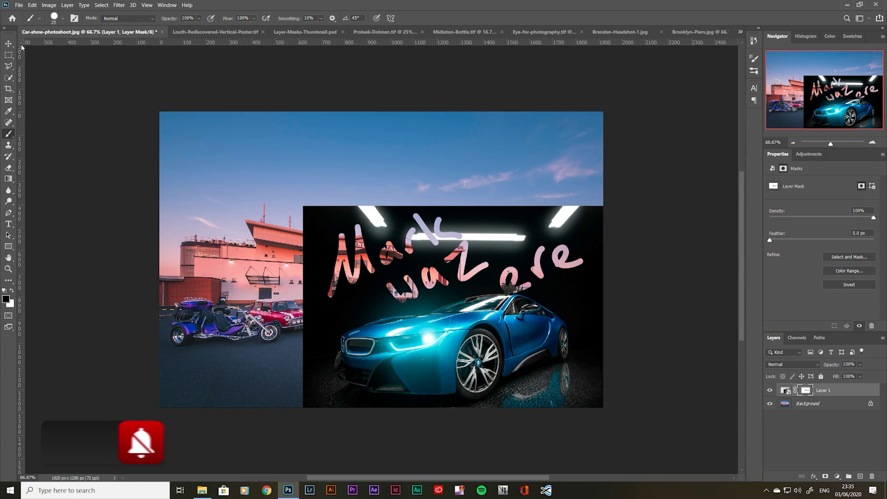
# - View Layer 1's mask on its own in the canvas and return to the normal composite view
pyautogui.press('v')
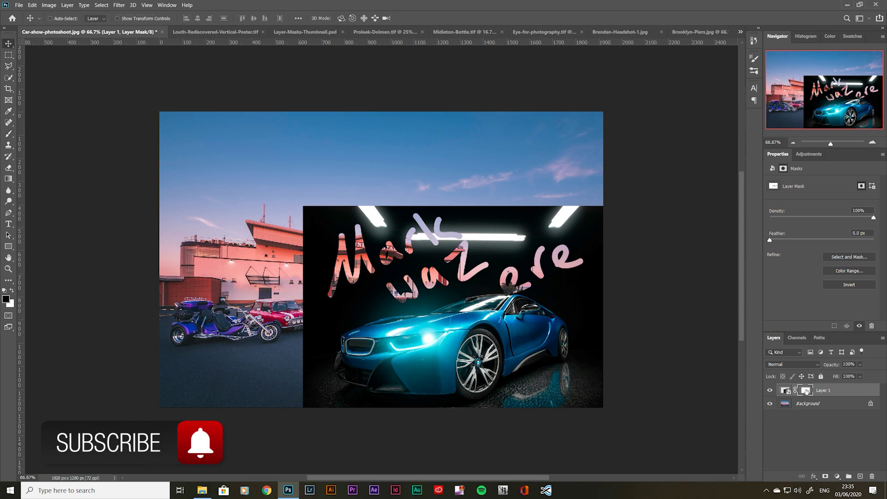
pyautogui.keyDown('alt'); pyautogui.click(806, 391); pyautogui.keyUp('alt')
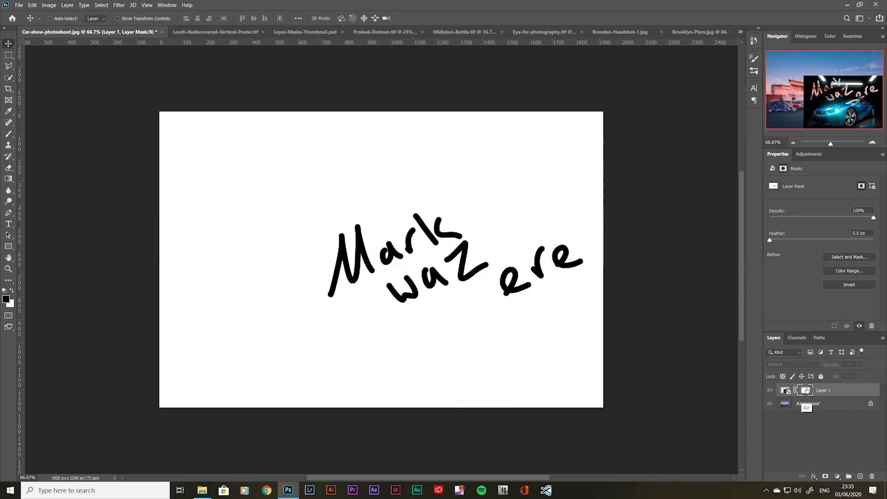
pyautogui.keyDown('alt'); pyautogui.click(806, 391); pyautogui.keyUp('alt')
pyautogui.click(785, 391)
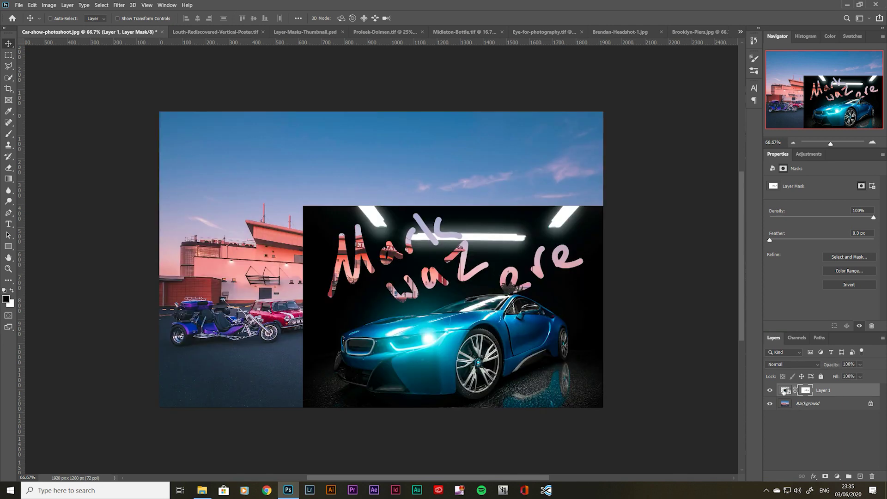
# - Move Layer 1 together with its linked mask across the photo, viewing the mask on its own between the two moves
pyautogui.moveTo(480, 326)
pyautogui.mouseDown()
pyautogui.moveTo(367, 259)
pyautogui.moveTo(352, 234)
pyautogui.moveTo(373, 373)
pyautogui.moveTo(366, 282)
pyautogui.mouseUp()
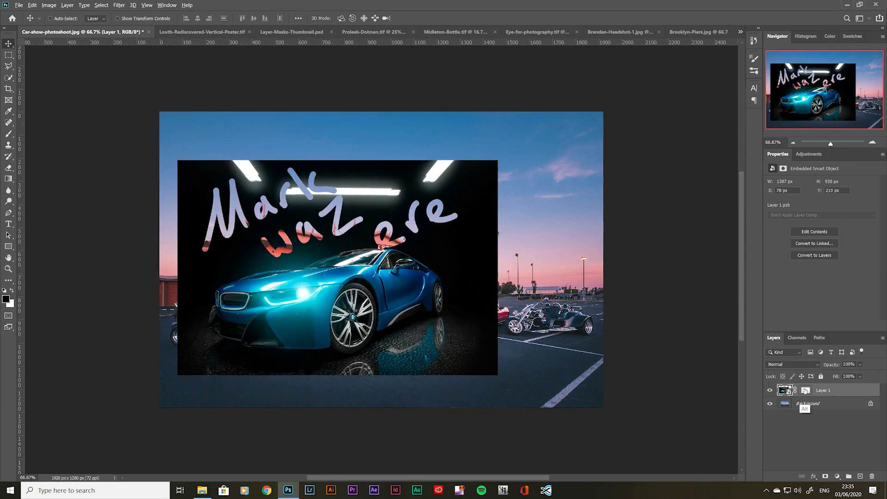
pyautogui.keyDown('alt'); pyautogui.click(806, 391); pyautogui.keyUp('alt')
pyautogui.keyDown('alt'); pyautogui.click(805, 391); pyautogui.keyUp('alt')
pyautogui.moveTo(266, 278)
pyautogui.mouseDown()
pyautogui.moveTo(441, 317)
pyautogui.moveTo(414, 312)
pyautogui.mouseUp()
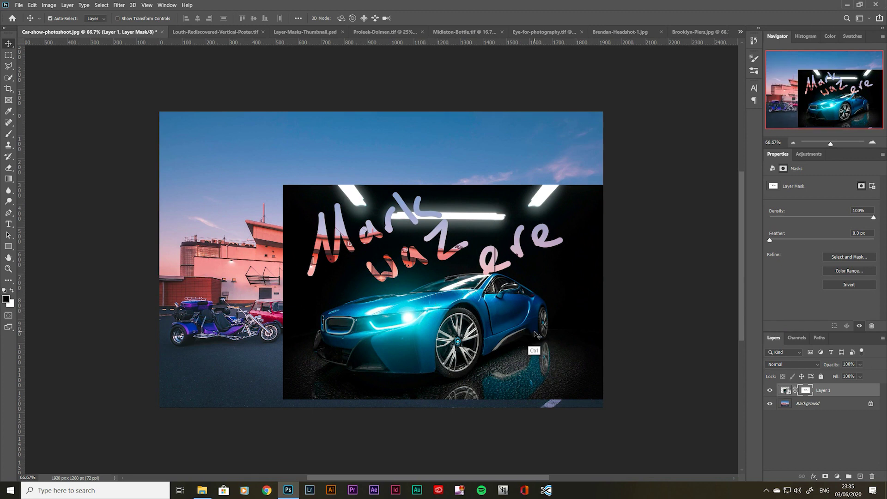
# - Undo the moves of Layer 1 and all the handwritten strokes on its layer mask
pyautogui.hotkey('ctrl', 'z')
pyautogui.hotkey('ctrl', 'z')
pyautogui.hotkey('ctrl', 'z')
pyautogui.hotkey('ctrl', 'z')
pyautogui.hotkey('ctrl', 'z')
pyautogui.hotkey('ctrl', 'z')
pyautogui.hotkey('ctrl', 'z')
pyautogui.hotkey('ctrl', 'z')
pyautogui.hotkey('ctrl', 'z')
pyautogui.hotkey('ctrl', 'z')
pyautogui.hotkey('ctrl', 'z')
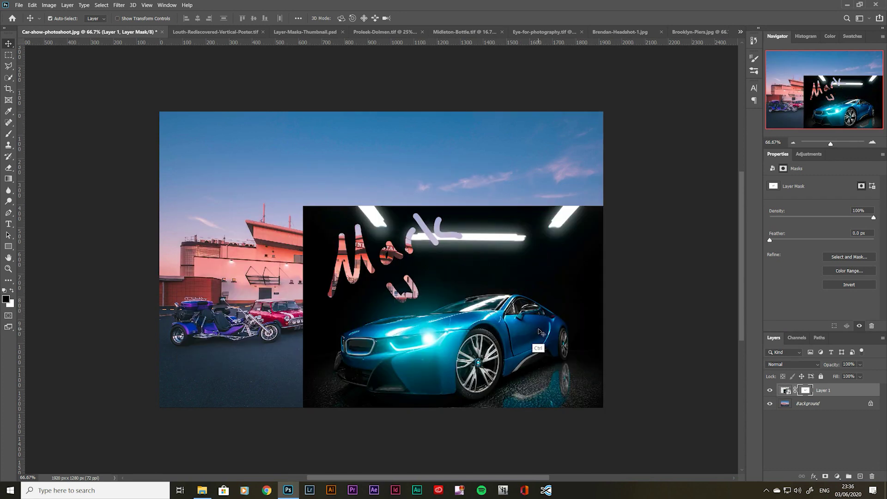
pyautogui.hotkey('ctrl', 'z')
pyautogui.hotkey('ctrl', 'z')
# - Select a rectangle over most of the blue car and fill it with black on Layer 1's mask, then clear the selection
pyautogui.press('m')
pyautogui.moveTo(358, 273)
pyautogui.mouseDown()
pyautogui.moveTo(398, 355)
pyautogui.moveTo(575, 377)
pyautogui.mouseUp()
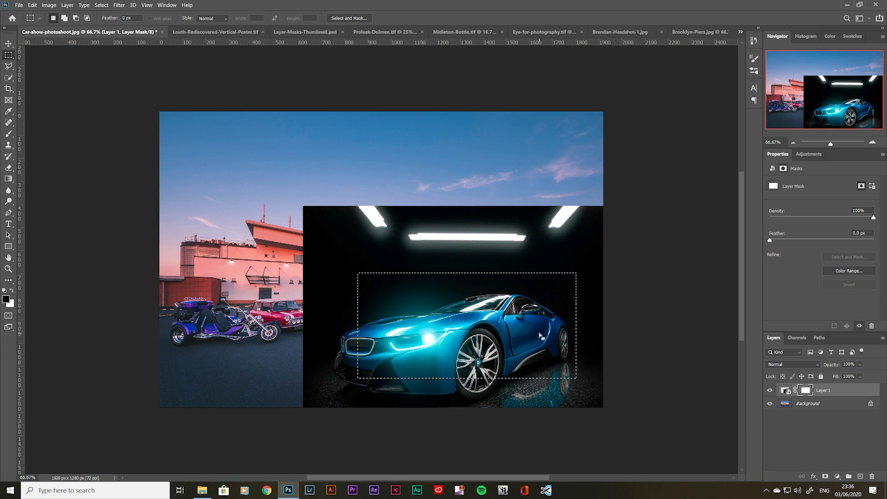
pyautogui.hotkey('shift', 'BackSpace')
pyautogui.click(442, 132)
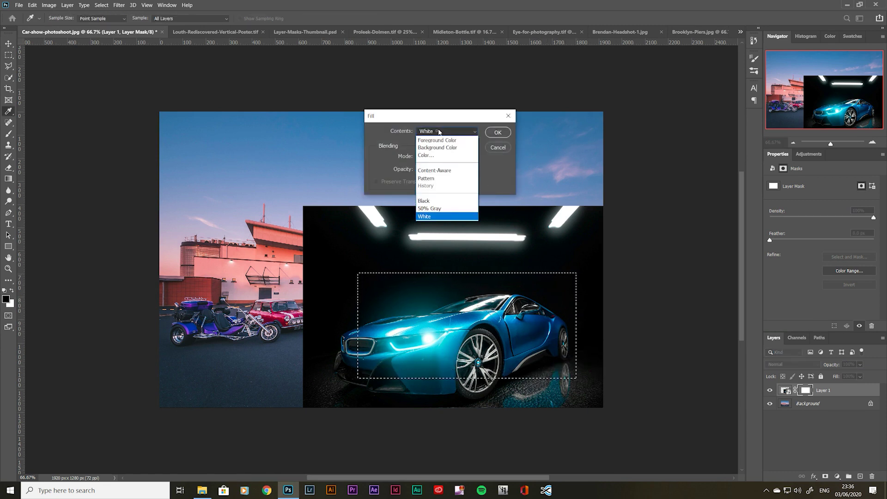
pyautogui.click(432, 200)
pyautogui.click(497, 134)
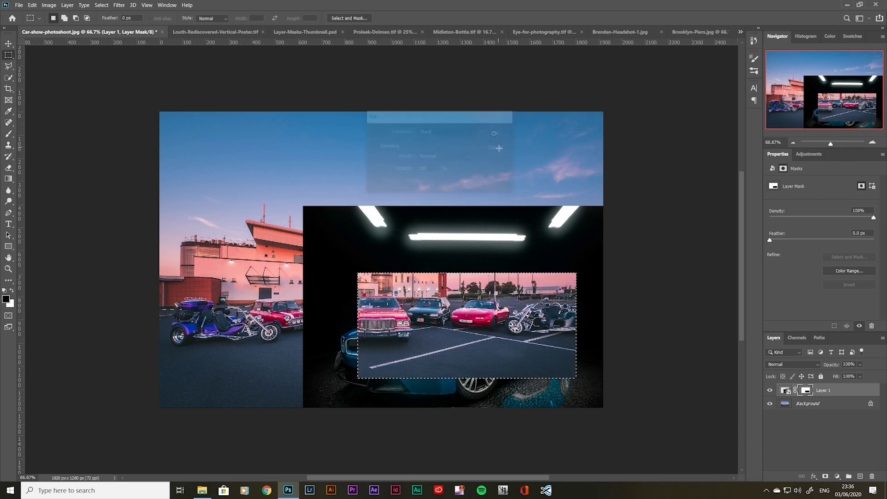
pyautogui.hotkey('ctrl', 'd')
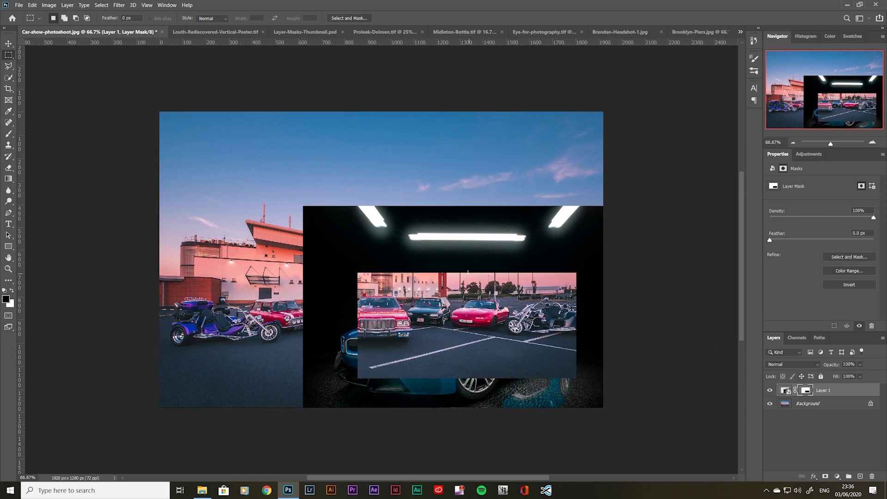
# - Fill a circular selection overlapping the rectangular cutout's upper edge with black on Layer 1's mask and deselect it
pyautogui.rightClick(8, 55)
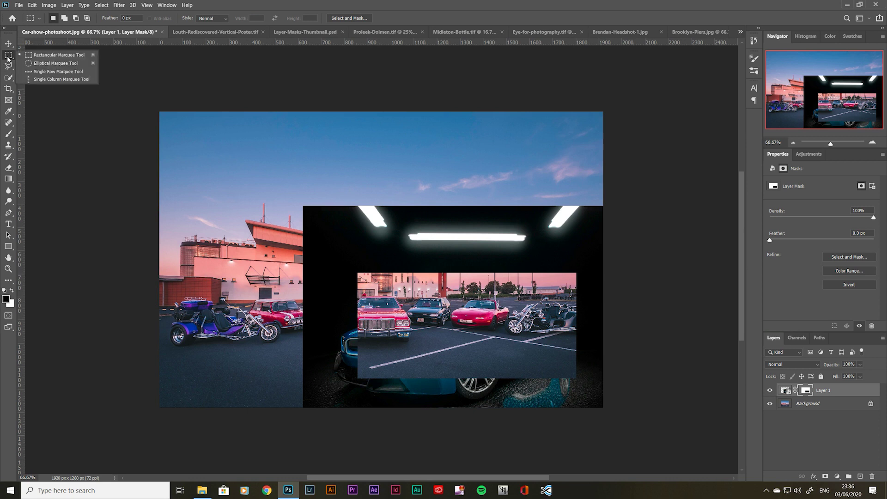
pyautogui.click(43, 64)
pyautogui.moveTo(393, 229); pyautogui.dragTo(477, 314)
pyautogui.hotkey('shift', 'F5')
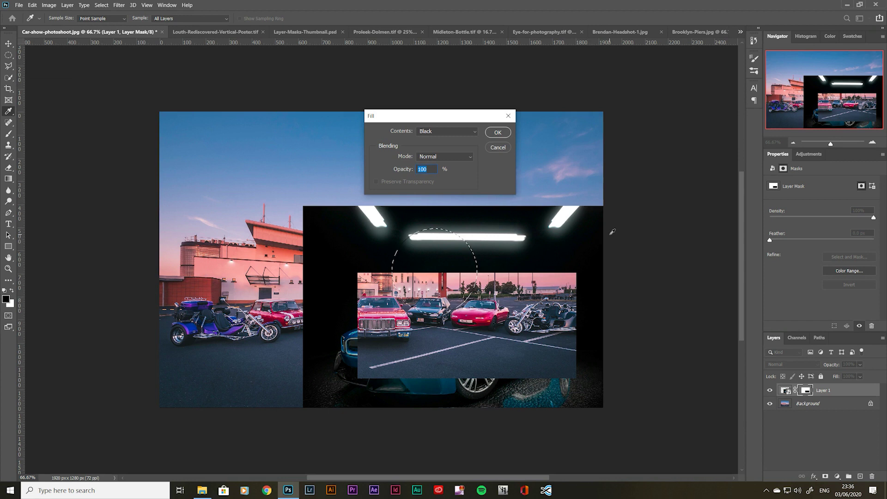
pyautogui.press('Return')
pyautogui.hotkey('ctrl', 'd')
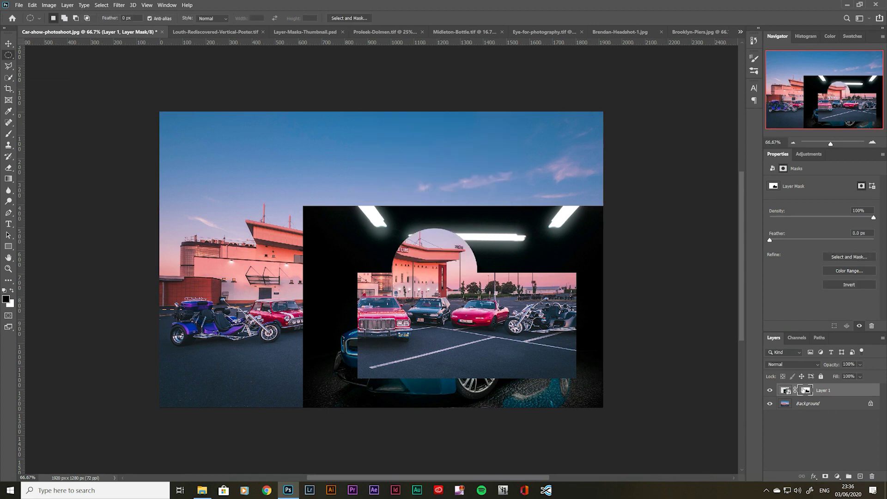
# - Delete Layer 1's mask and add a fresh white layer mask to the layer
pyautogui.rightClick(805, 390)
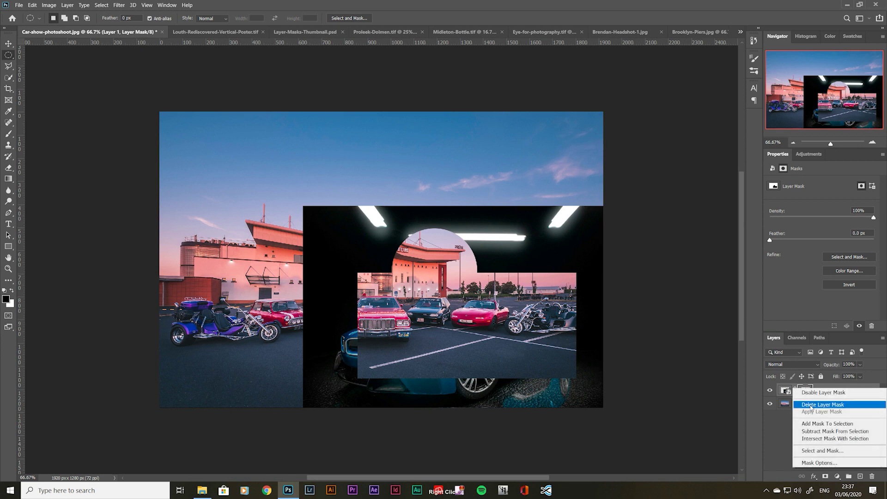
pyautogui.click(809, 406)
pyautogui.click(825, 476)
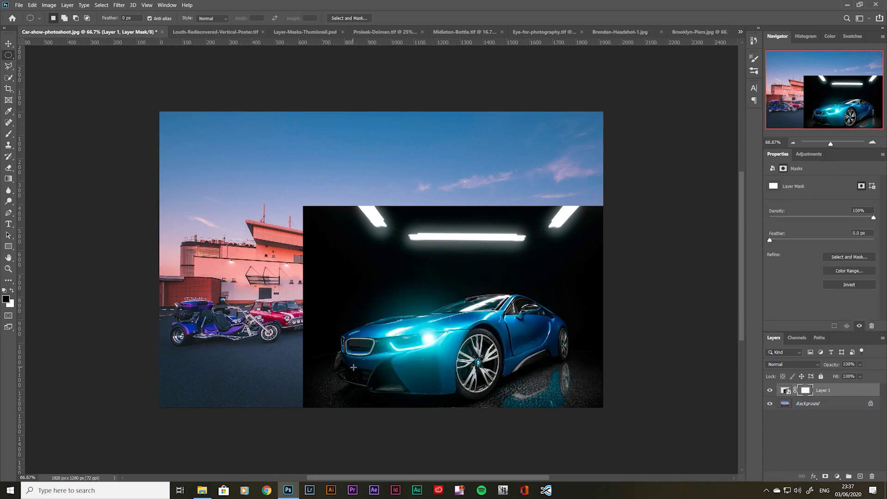
# - Outline the blue car with the Polygonal Lasso and fill the selection with black on Layer 1's mask, then deselect
pyautogui.click(11, 68)
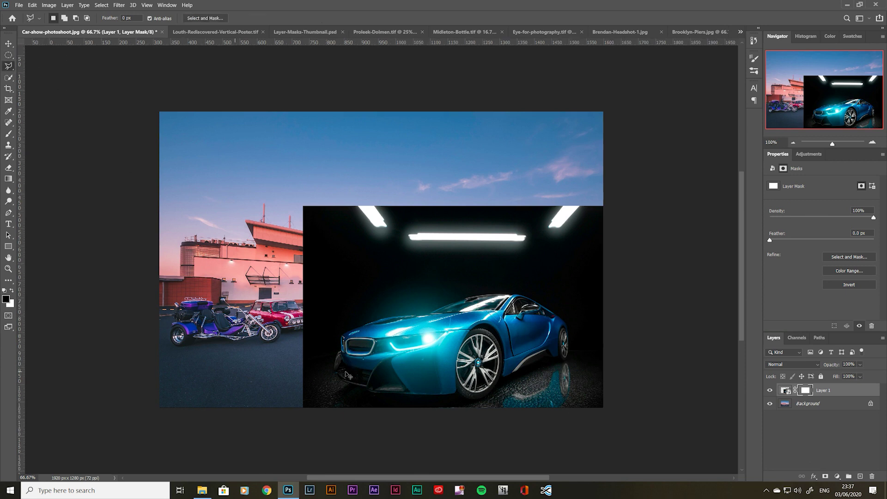
pyautogui.hotkey('ctrl', '+')
pyautogui.moveTo(438, 386); pyautogui.dragTo(426, 248)
pyautogui.moveTo(451, 328)
pyautogui.mouseDown()
pyautogui.moveTo(356, 328)
pyautogui.moveTo(298, 301)
pyautogui.moveTo(309, 237)
pyautogui.moveTo(375, 214)
pyautogui.moveTo(440, 209)
pyautogui.moveTo(491, 184)
pyautogui.moveTo(567, 176)
pyautogui.moveTo(627, 198)
pyautogui.moveTo(649, 223)
pyautogui.moveTo(652, 271)
pyautogui.moveTo(644, 278)
pyautogui.moveTo(554, 305)
pyautogui.moveTo(523, 336)
pyautogui.moveTo(445, 330)
pyautogui.mouseUp()
pyautogui.hotkey('shift', 'BackSpace')
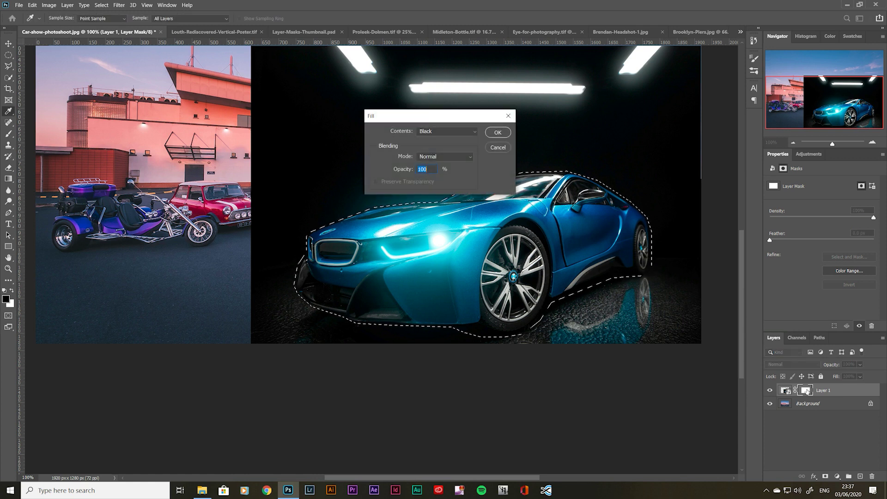
pyautogui.press('Return')
pyautogui.hotkey('ctrl', 'd')
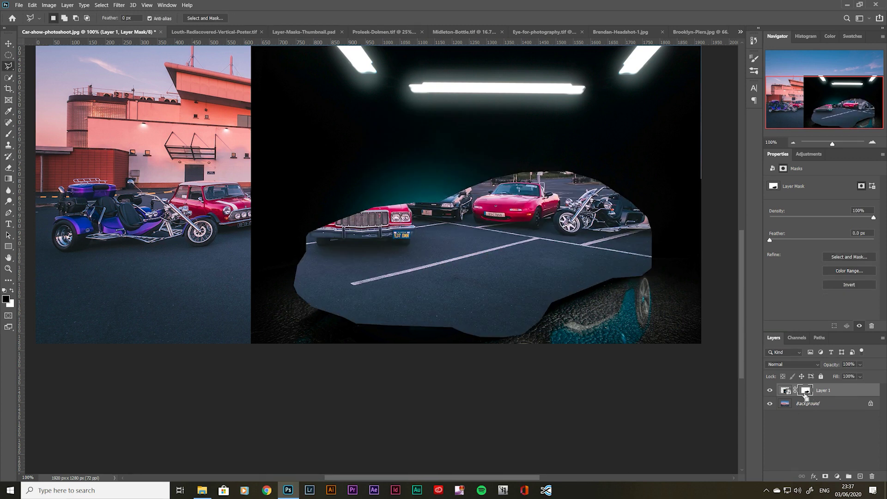
# - Invert Layer 1's mask to isolate the blue car and shift the layer slightly to the right
pyautogui.hotkey('ctrl', 'i')
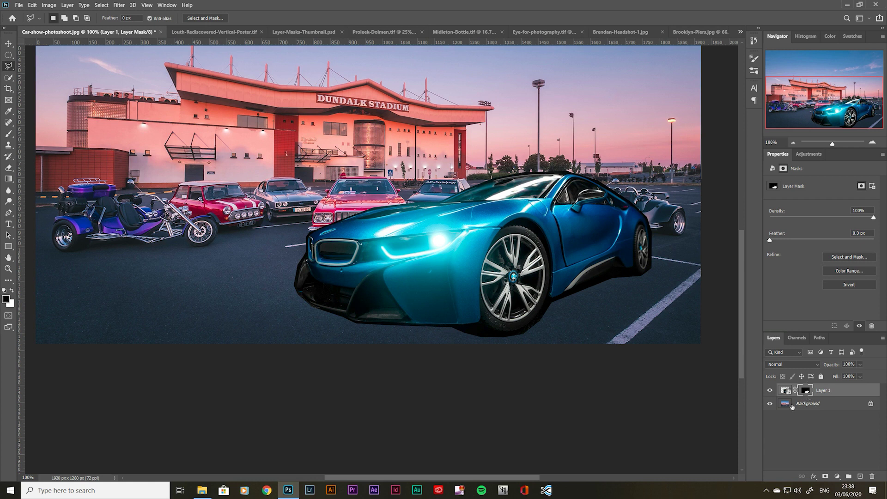
pyautogui.press('v')
pyautogui.moveTo(531, 227)
pyautogui.mouseDown()
pyautogui.moveTo(400, 223)
pyautogui.moveTo(367, 137)
pyautogui.moveTo(457, 165)
pyautogui.moveTo(512, 168)
pyautogui.moveTo(547, 228)
pyautogui.mouseUp()
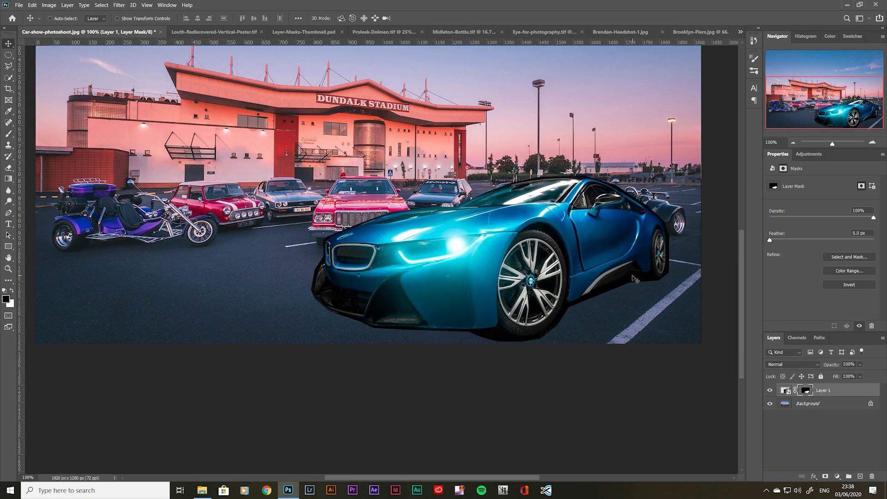
# - Try scaling the masked car layer to about 69% and moving it down and right, then undo the transform
pyautogui.hotkey('ctrl', 't')
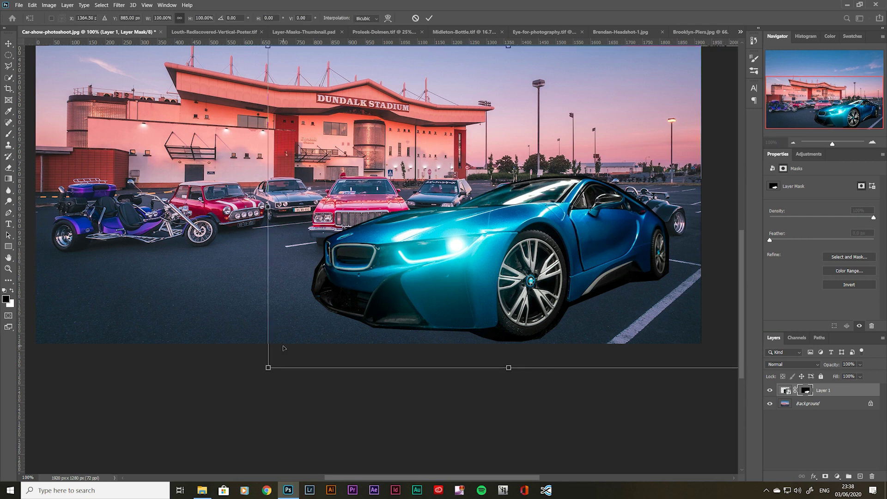
pyautogui.moveTo(267, 368); pyautogui.dragTo(341, 319)
pyautogui.moveTo(553, 240); pyautogui.dragTo(592, 273)
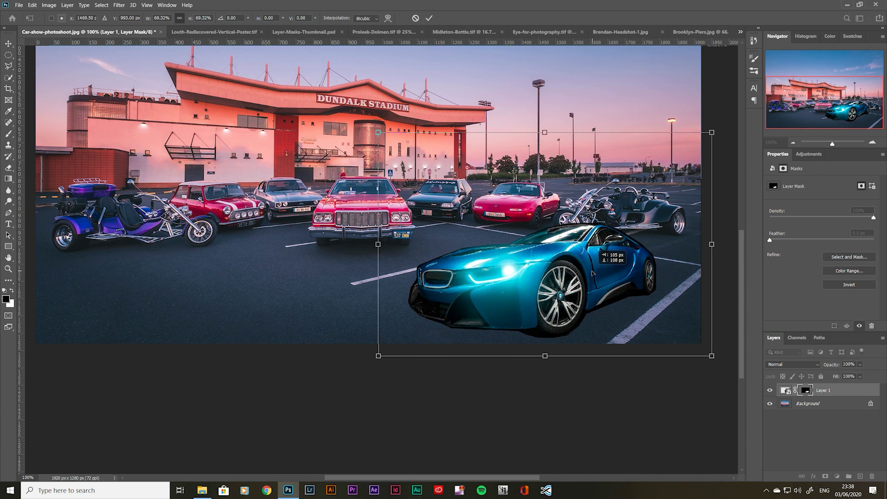
pyautogui.press('Return')
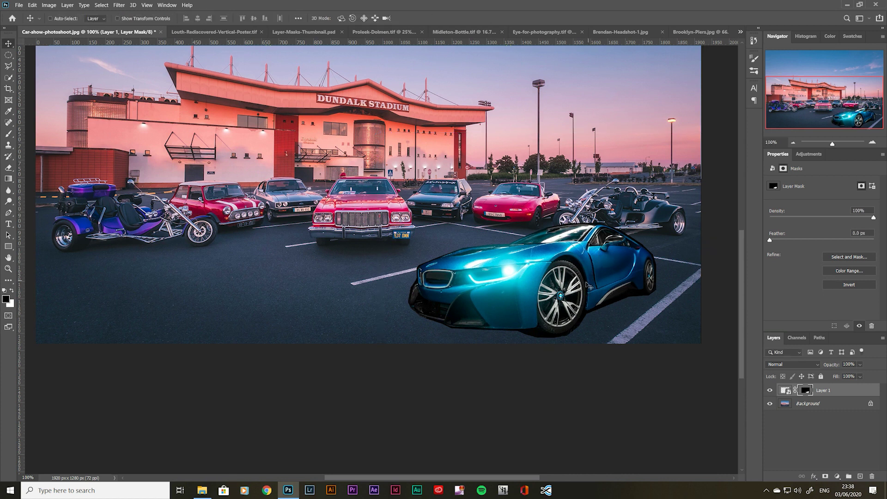
pyautogui.rightClick(843, 391)
pyautogui.press('Escape')
pyautogui.hotkey('ctrl', 'z')
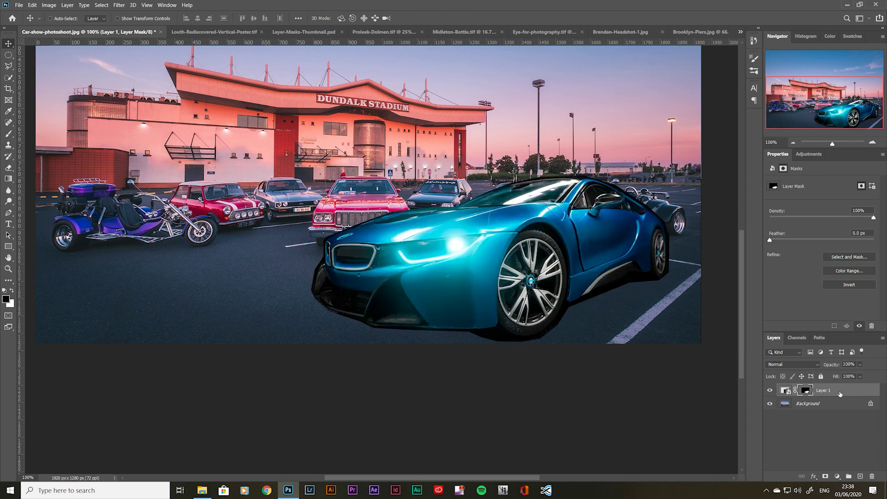
# - Convert the masked Layer 1 to a smart object and scale it down to about 869 px wide
pyautogui.rightClick(840, 393)
pyautogui.click(812, 108)
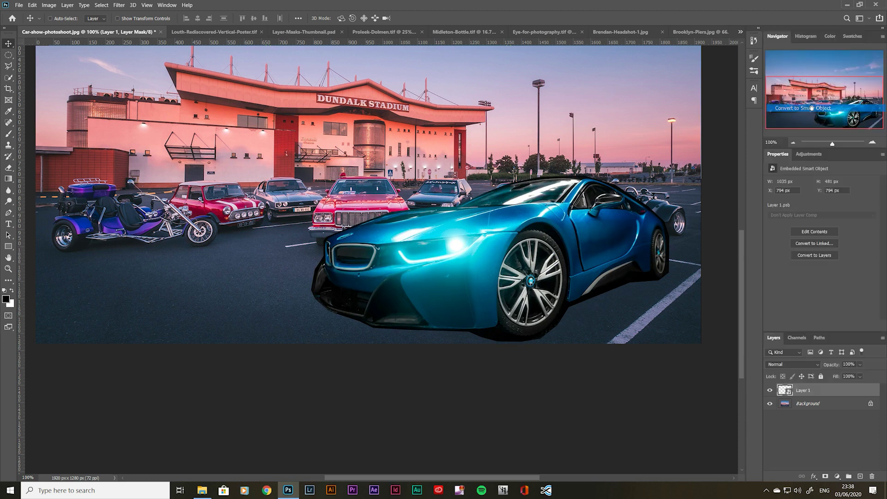
pyautogui.hotkey('ctrl', 't')
pyautogui.moveTo(701, 342); pyautogui.dragTo(640, 328)
pyautogui.press('Return')
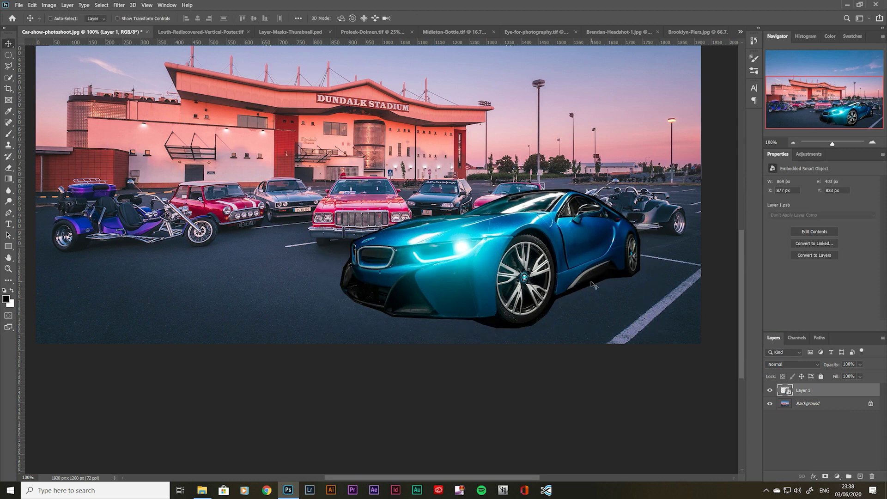
# - Undo the scaling and the smart object conversion of Layer 1, and make its layer mask active
pyautogui.hotkey('ctrl', 'z')
pyautogui.hotkey('ctrl', 'z')
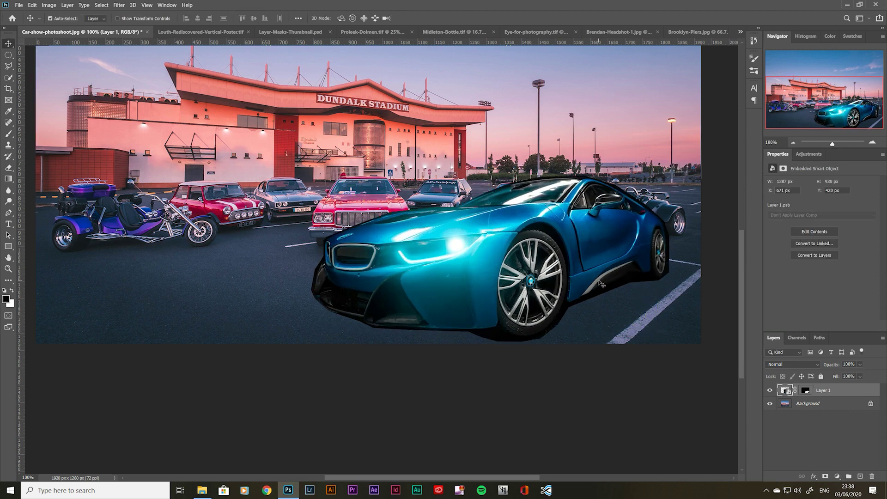
pyautogui.click(806, 391)
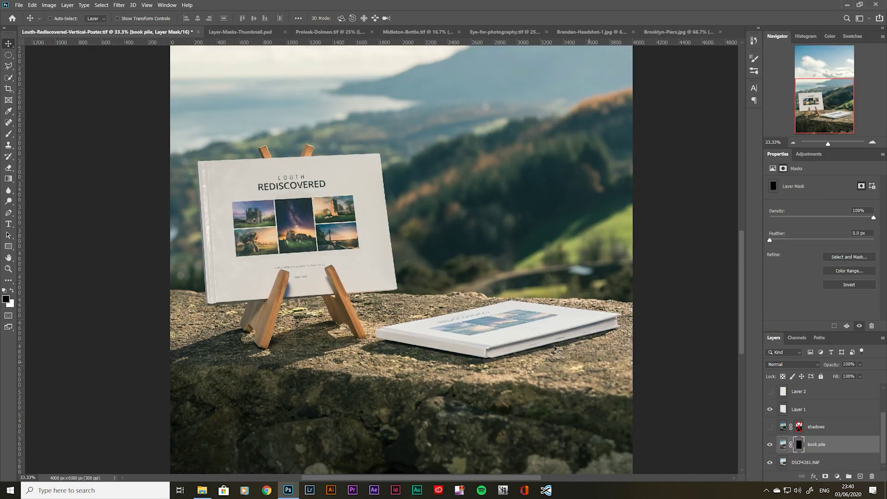
# - Paint the book pile layer's mask white over the flat book with a 300 px brush, toggling the mask to compare
pyautogui.press('b')
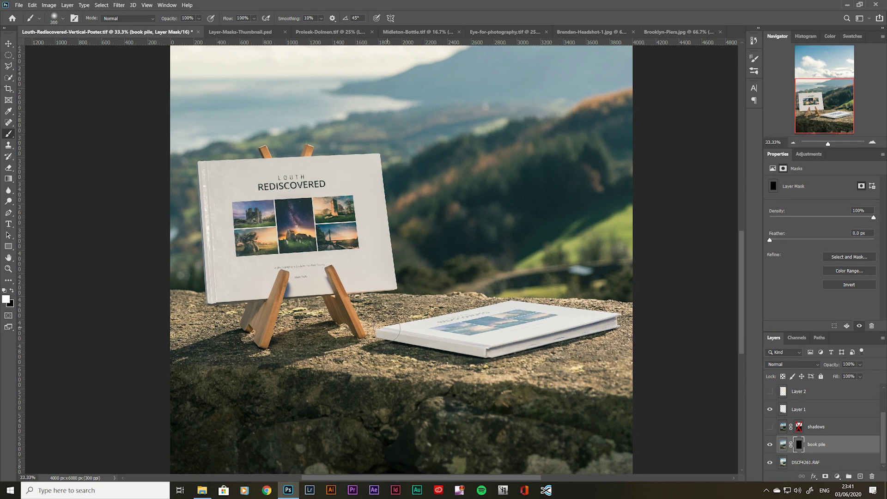
pyautogui.moveTo(382, 331)
pyautogui.mouseDown()
pyautogui.moveTo(409, 333)
pyautogui.moveTo(391, 319)
pyautogui.moveTo(403, 318)
pyautogui.moveTo(376, 350)
pyautogui.mouseUp()
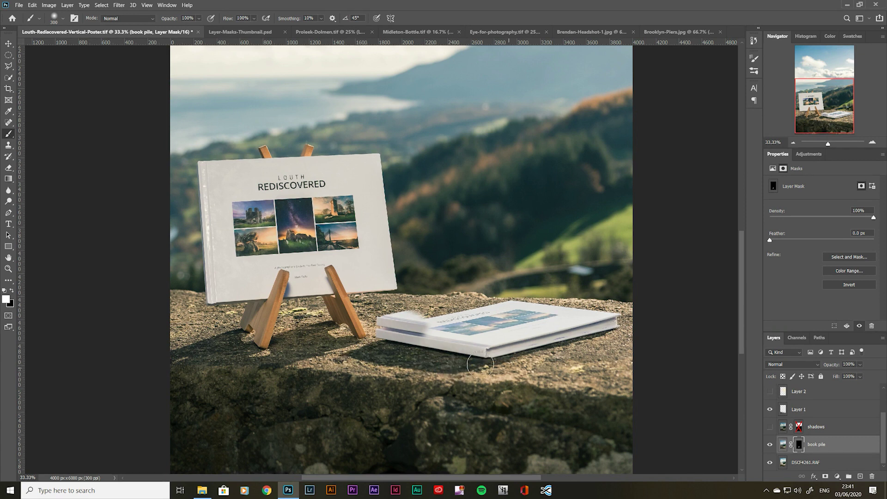
pyautogui.moveTo(518, 351)
pyautogui.mouseDown()
pyautogui.moveTo(573, 331)
pyautogui.moveTo(437, 330)
pyautogui.moveTo(412, 308)
pyautogui.moveTo(499, 309)
pyautogui.mouseUp()
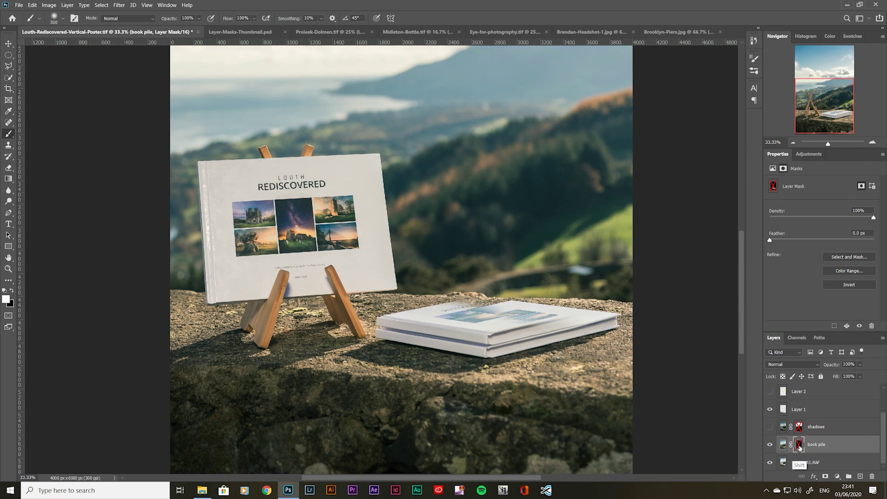
pyautogui.keyDown('shift'); pyautogui.click(801, 446); pyautogui.keyUp('shift')
pyautogui.keyDown('shift'); pyautogui.click(799, 445); pyautogui.keyUp('shift')
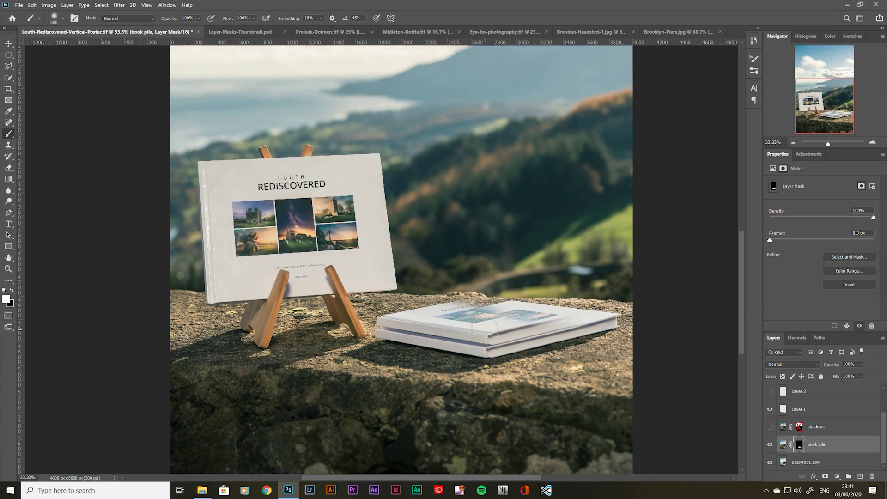
pyautogui.moveTo(460, 298)
pyautogui.mouseDown()
pyautogui.moveTo(600, 300)
pyautogui.moveTo(597, 324)
pyautogui.mouseUp()
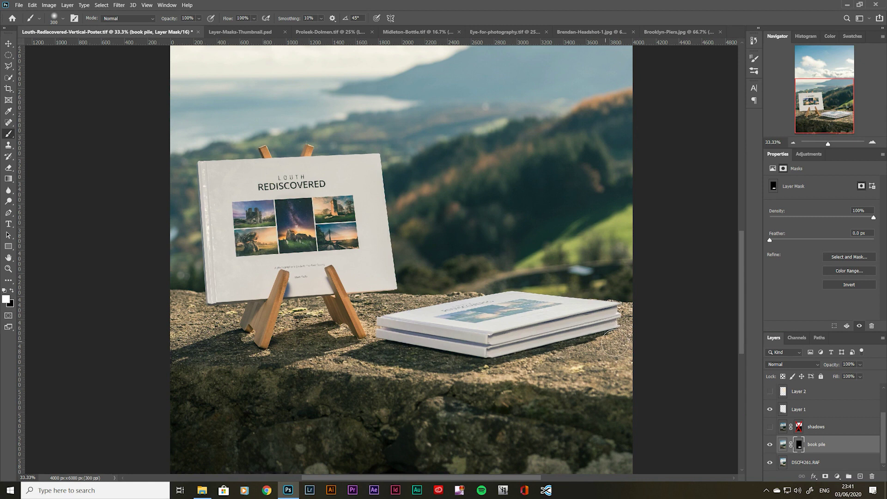
# - Make the shadows layer visible in the book poster and bring the whole image into view
pyautogui.press('v')
pyautogui.hotkey('ctrl', '-')
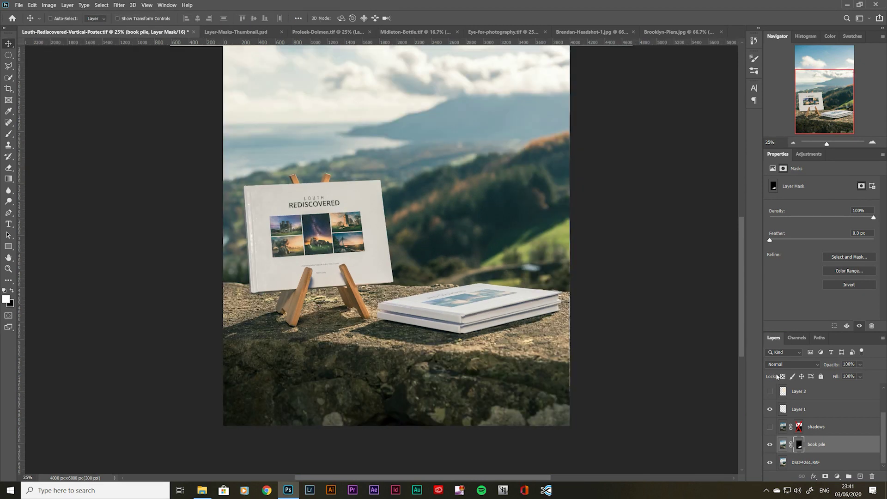
pyautogui.click(770, 427)
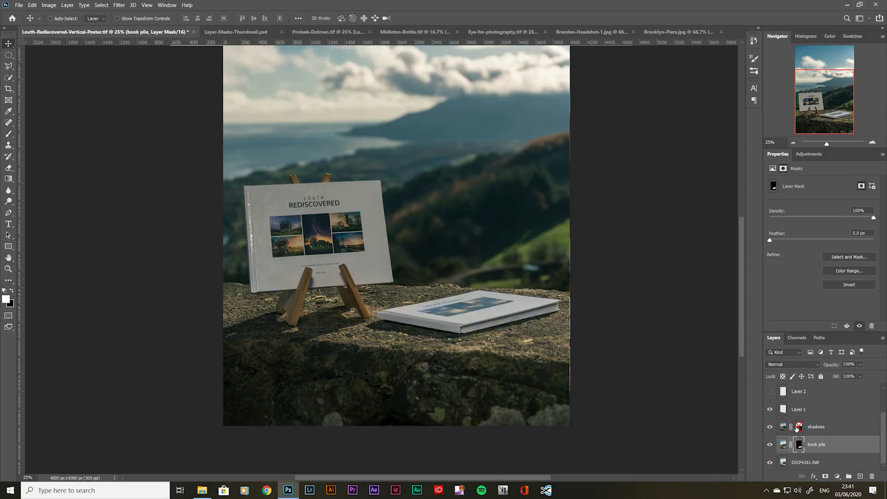
pyautogui.hotkey('ctrl', '-')
pyautogui.moveTo(407, 130); pyautogui.dragTo(410, 171)
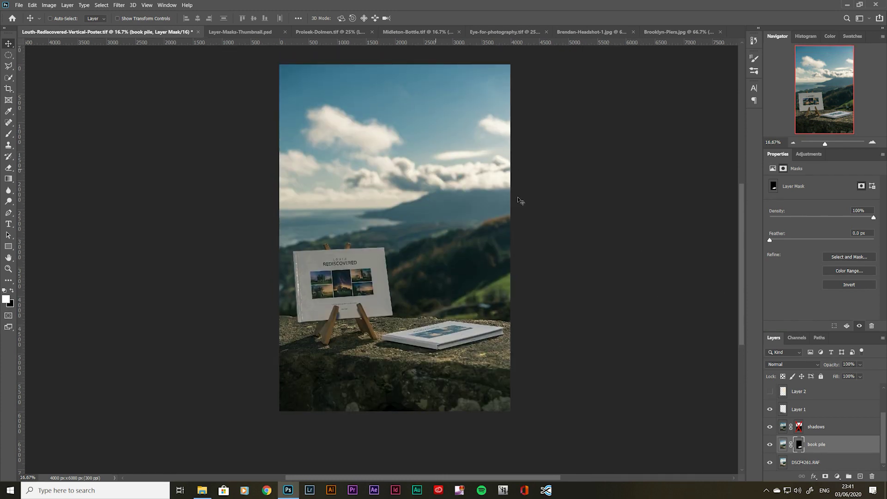
# - Enable the shadows layer's mask to preview its effect and delete the mask from the layer
pyautogui.keyDown('shift'); pyautogui.click(798, 427); pyautogui.keyUp('shift')
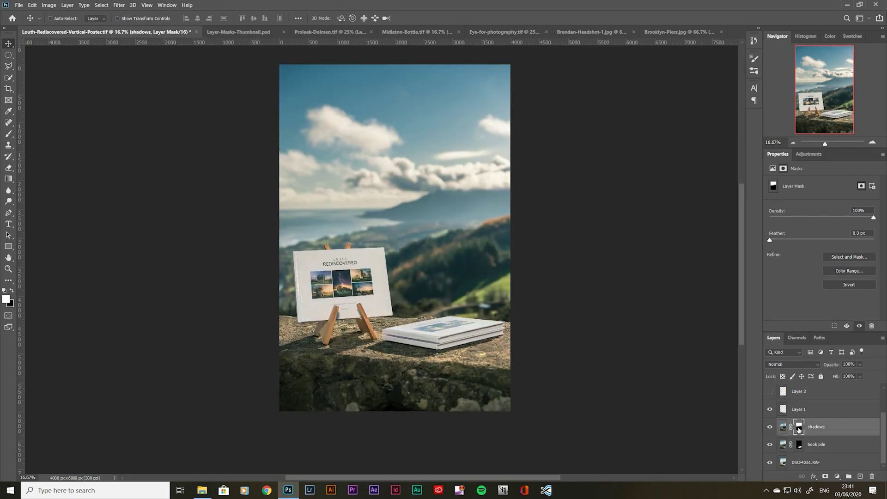
pyautogui.rightClick(798, 426)
pyautogui.click(796, 378)
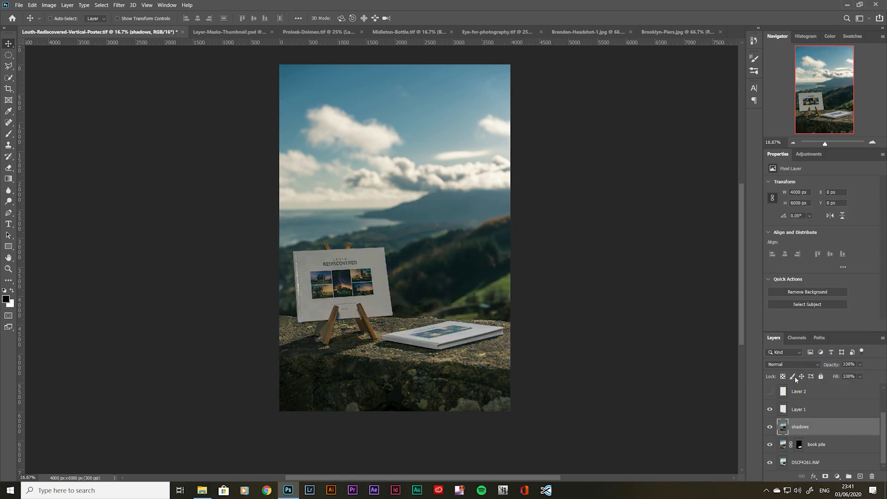
# - Add a white mask to the shadows layer and paint it black over the landscape and foreground with a 3000 px brush
pyautogui.click(825, 476)
pyautogui.press('b')
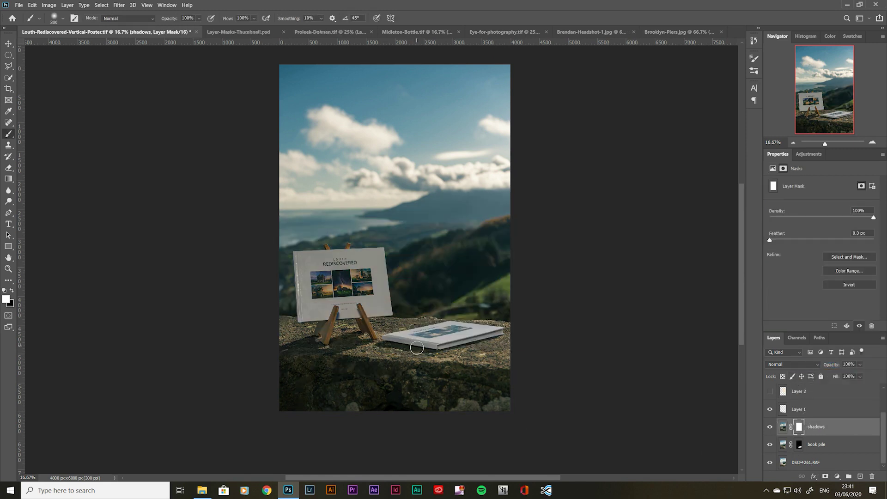
pyautogui.press(']')
pyautogui.press(']')
pyautogui.press(']')
pyautogui.press(']')
pyautogui.press(']')
pyautogui.press(']')
pyautogui.press(']')
pyautogui.press(']')
pyautogui.press(']')
pyautogui.press(']')
pyautogui.press(']')
pyautogui.press(']')
pyautogui.press(']')
pyautogui.press(']')
pyautogui.press(']')
pyautogui.press(']')
pyautogui.press(']')
pyautogui.press(']')
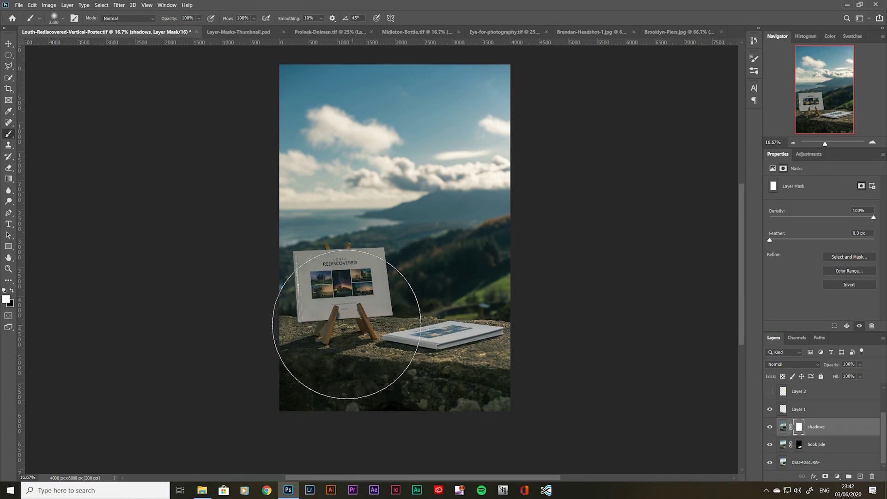
pyautogui.press('x')
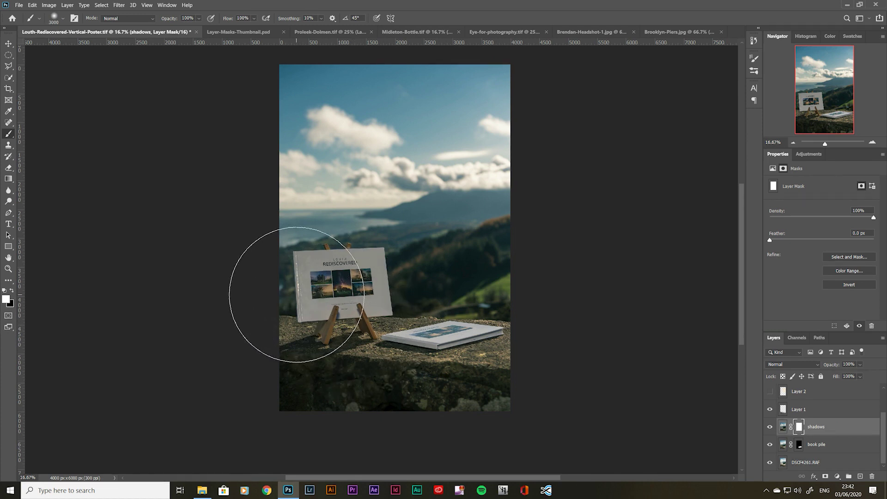
pyautogui.moveTo(277, 293)
pyautogui.mouseDown()
pyautogui.moveTo(427, 282)
pyautogui.moveTo(519, 287)
pyautogui.moveTo(430, 323)
pyautogui.moveTo(293, 347)
pyautogui.moveTo(542, 373)
pyautogui.moveTo(283, 386)
pyautogui.moveTo(525, 358)
pyautogui.moveTo(319, 332)
pyautogui.mouseUp()
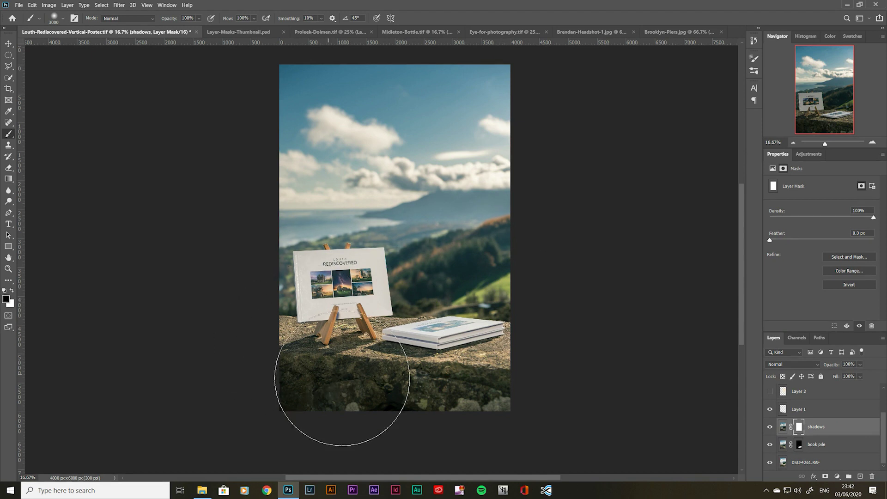
# - Paint the shadows layer's mask white over the clouds with a 2500 px brush, ending with the Move tool active
pyautogui.press('x')
pyautogui.press('[')
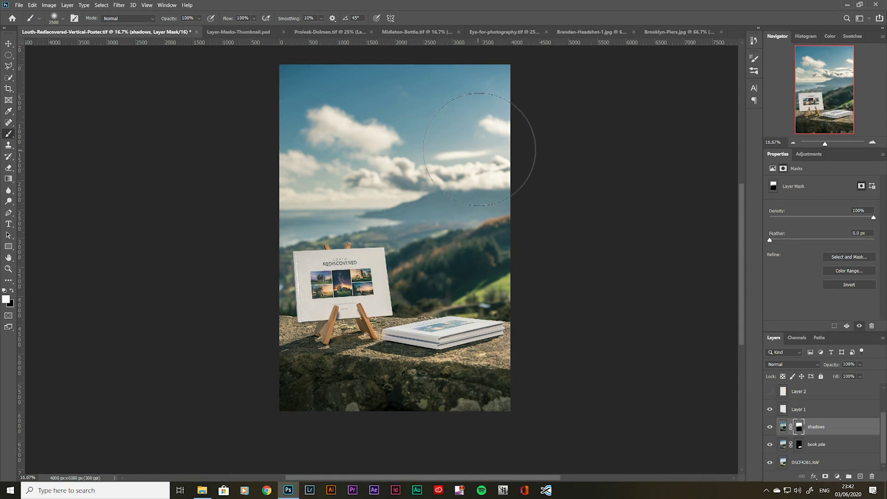
pyautogui.moveTo(480, 158); pyautogui.dragTo(363, 156)
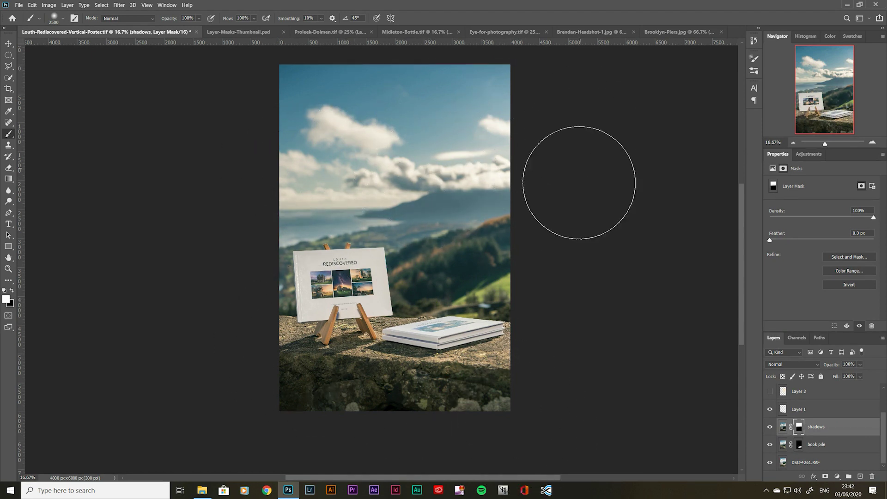
pyautogui.press('v')
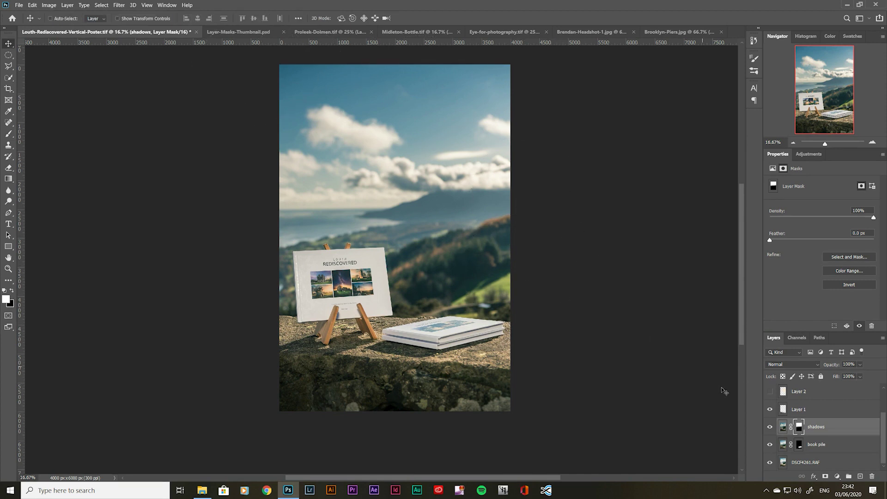
# - Toggle the visibility of the shadows and book pile layers to compare the poster with and without each one
pyautogui.click(770, 427)
pyautogui.click(770, 427)
pyautogui.click(770, 445)
pyautogui.click(770, 445)
pyautogui.click(770, 444)
pyautogui.click(770, 445)
pyautogui.click(770, 445)
pyautogui.click(770, 445)
pyautogui.click(770, 445)
pyautogui.click(770, 445)
# - Inspect the masks of the book pile and shadows layers on their own, returning to the full image
pyautogui.keyDown('alt'); pyautogui.click(799, 445); pyautogui.keyUp('alt')
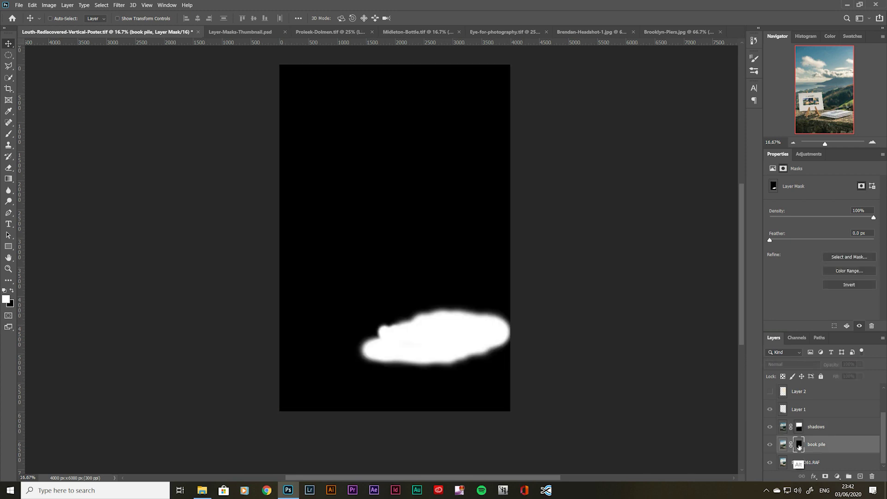
pyautogui.keyDown('alt'); pyautogui.click(799, 445); pyautogui.keyUp('alt')
pyautogui.keyDown('alt'); pyautogui.click(799, 427); pyautogui.keyUp('alt')
pyautogui.keyDown('alt'); pyautogui.click(799, 428); pyautogui.keyUp('alt')
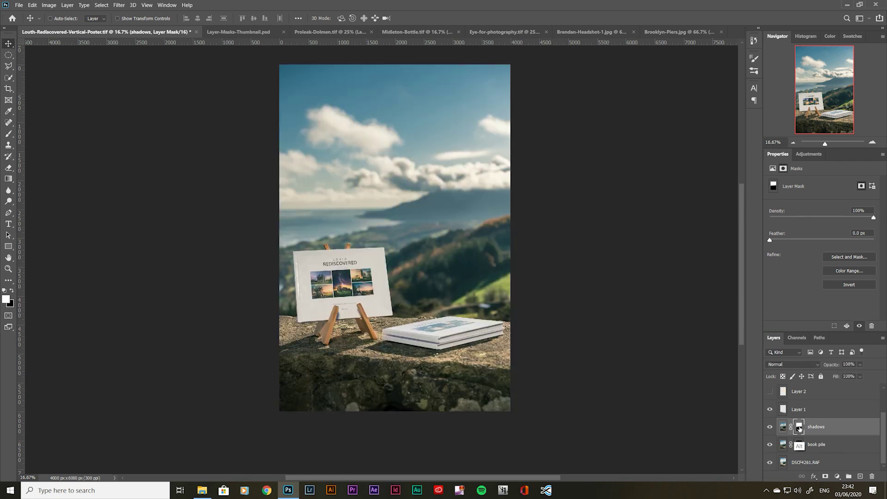
pyautogui.keyDown('alt'); pyautogui.click(799, 429); pyautogui.keyUp('alt')
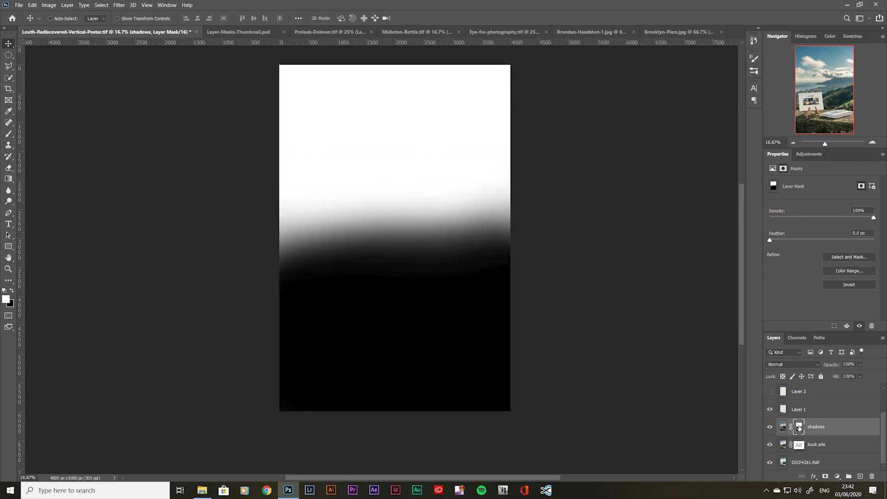
pyautogui.keyDown('alt'); pyautogui.click(799, 428); pyautogui.keyUp('alt')
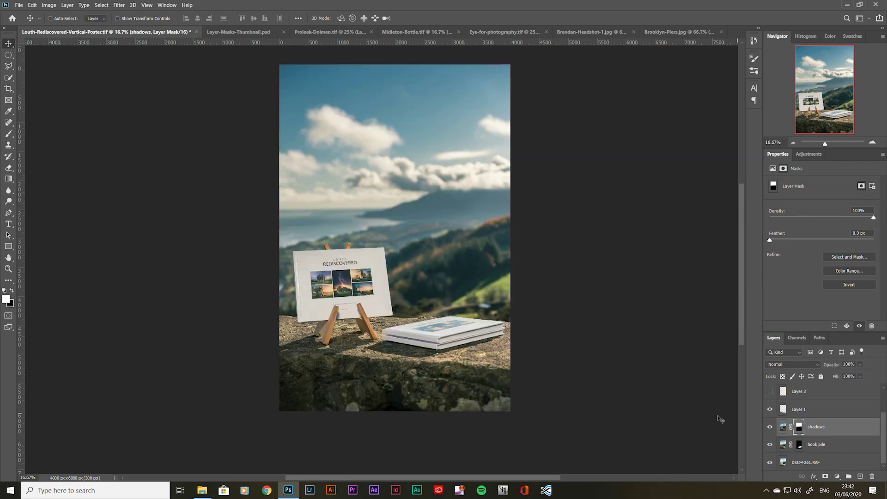
# - Close the book poster and hide Layer 2 and Layer 1 in Layer-Masks-Thumbnail.psd
pyautogui.click(197, 33)
pyautogui.click(457, 186)
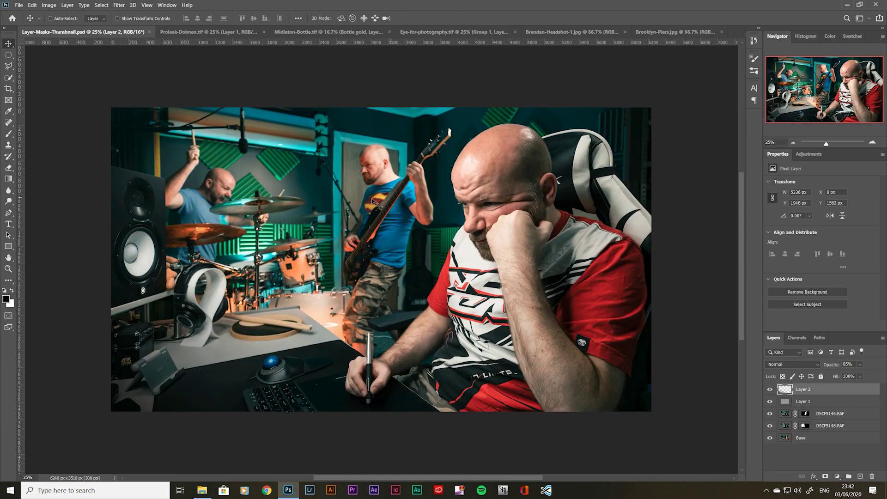
pyautogui.moveTo(769, 390); pyautogui.dragTo(769, 402)
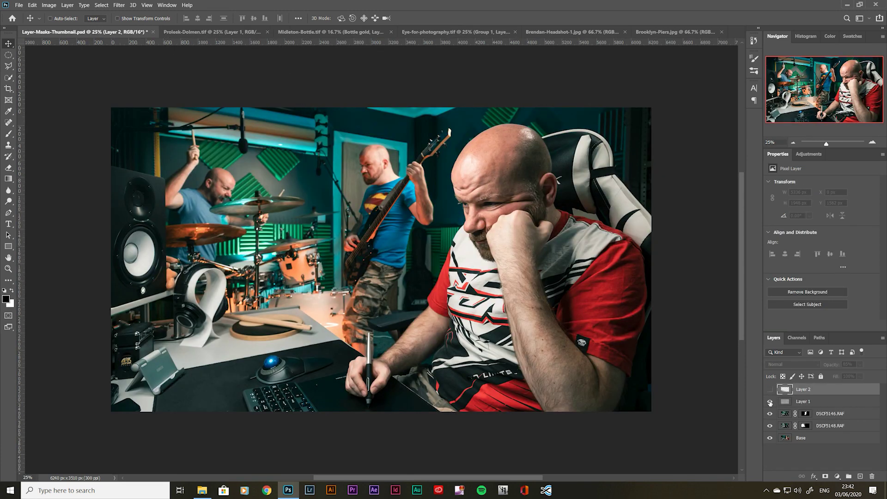
# - Disable the masks of DSCF5146.RAF and DSCF5148.RAF and toggle the two layers' visibility to compare the source photos
pyautogui.click(806, 415)
pyautogui.keyDown('shift'); pyautogui.click(806, 414); pyautogui.keyUp('shift')
pyautogui.keyDown('shift'); pyautogui.click(806, 425); pyautogui.keyUp('shift')
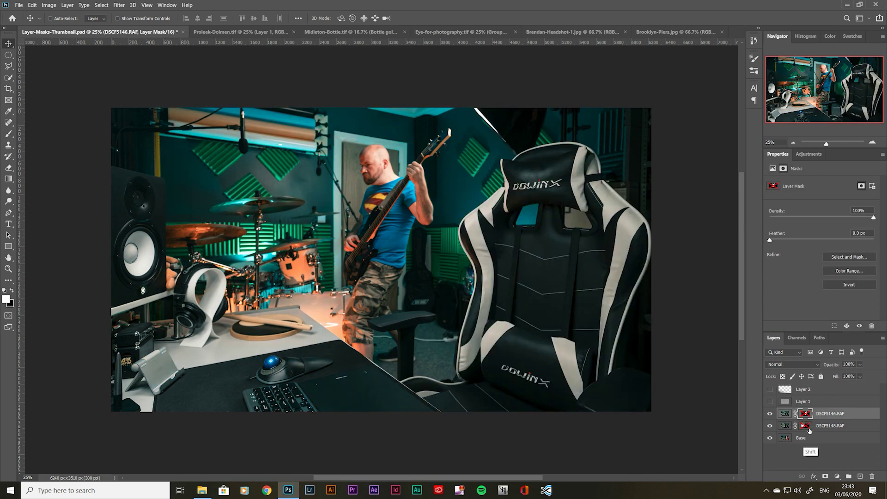
pyautogui.click(770, 414)
pyautogui.click(770, 426)
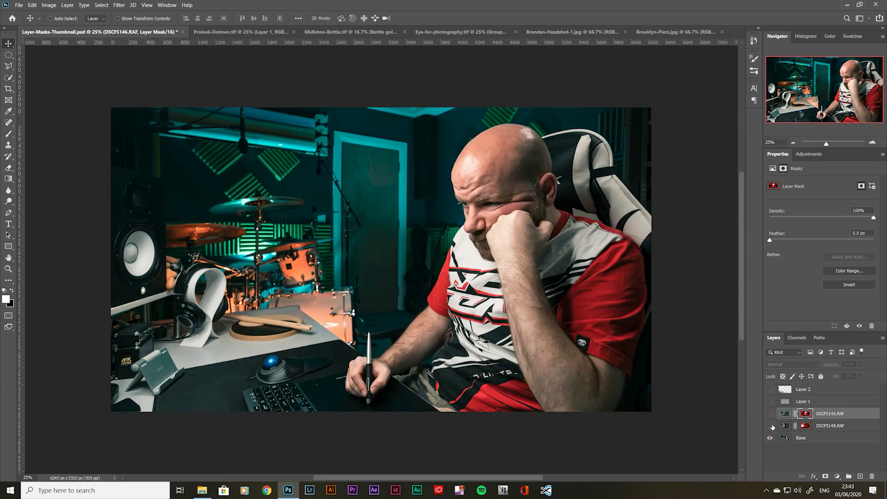
pyautogui.click(770, 426)
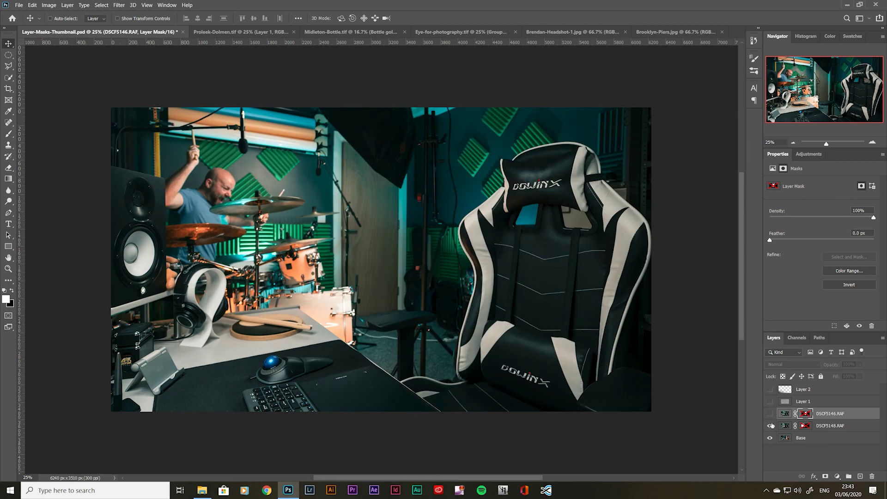
pyautogui.click(770, 414)
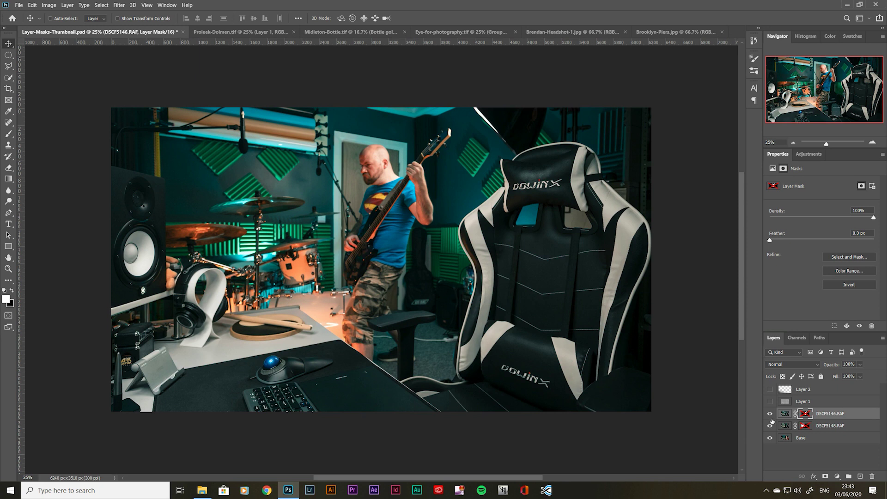
# - Re-enable the DSCF5148.RAF mask and examine it on its own against the composite
pyautogui.keyDown('shift'); pyautogui.click(805, 426); pyautogui.keyUp('shift')
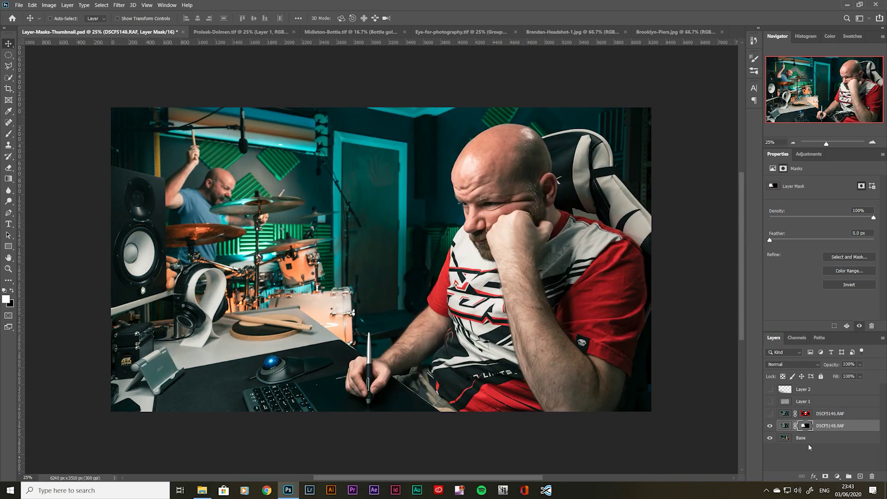
pyautogui.keyDown('alt'); pyautogui.click(806, 427); pyautogui.keyUp('alt')
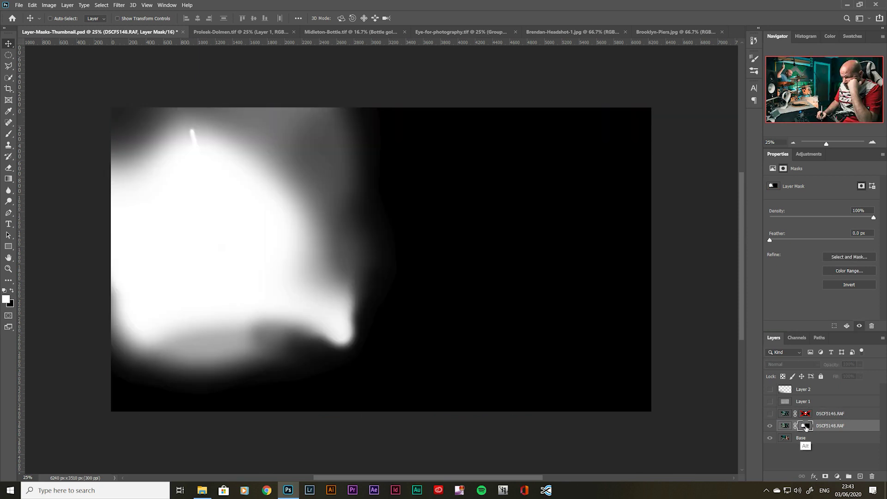
pyautogui.keyDown('alt'); pyautogui.click(806, 427); pyautogui.keyUp('alt')
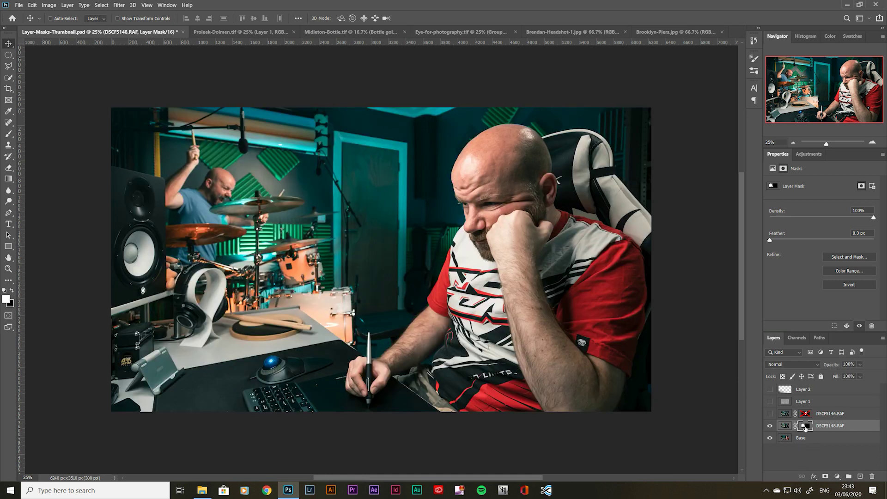
pyautogui.keyDown('alt'); pyautogui.click(806, 427); pyautogui.keyUp('alt')
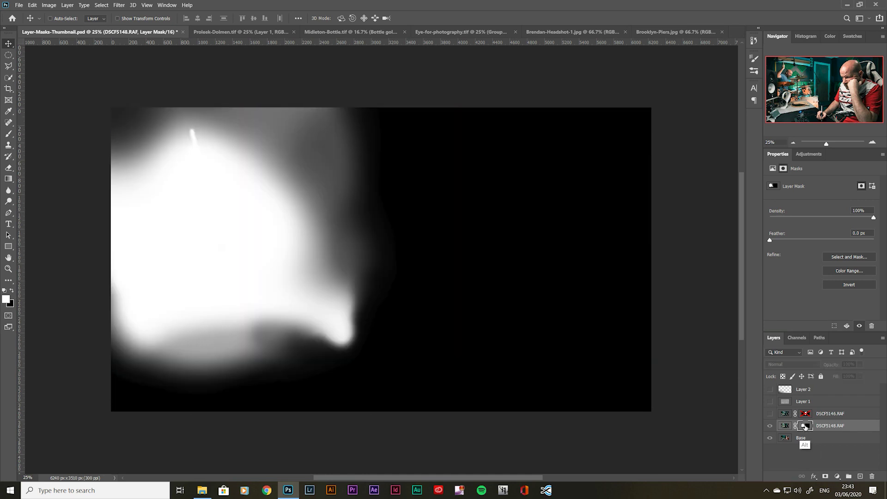
pyautogui.keyDown('alt'); pyautogui.click(806, 427); pyautogui.keyUp('alt')
# - Show DSCF5146.RAF, re-enable its mask and examine the mask on its own against the composite
pyautogui.click(770, 413)
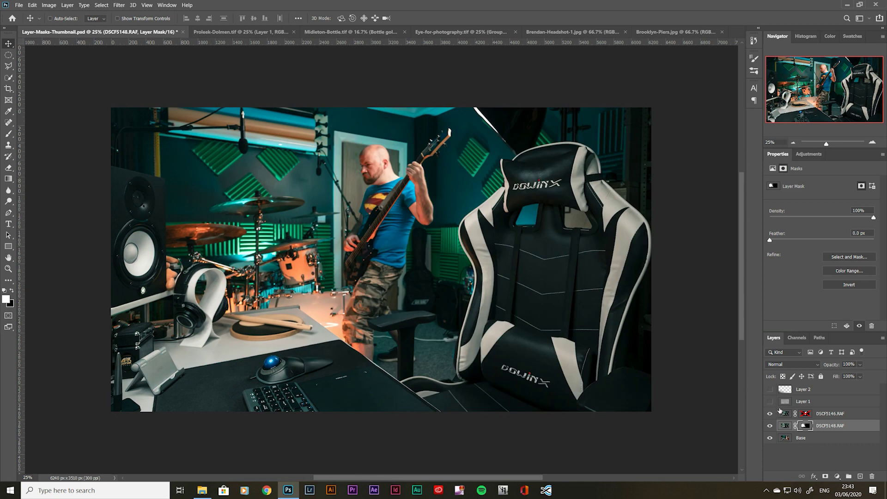
pyautogui.keyDown('alt'); pyautogui.click(806, 414); pyautogui.keyUp('alt')
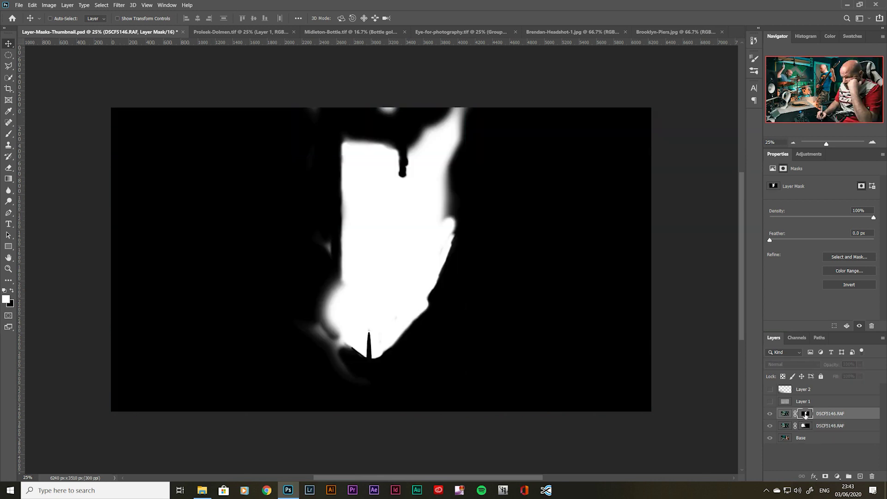
pyautogui.keyDown('alt'); pyautogui.click(806, 414); pyautogui.keyUp('alt')
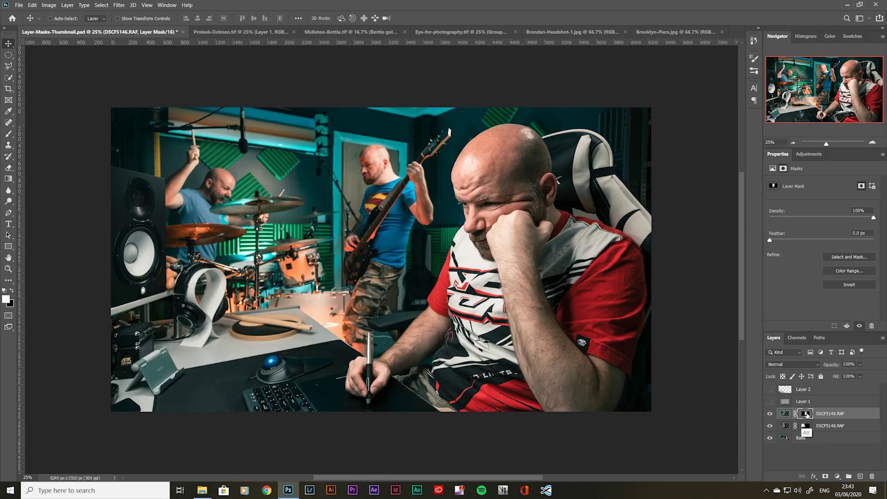
pyautogui.keyDown('alt'); pyautogui.click(806, 415); pyautogui.keyUp('alt')
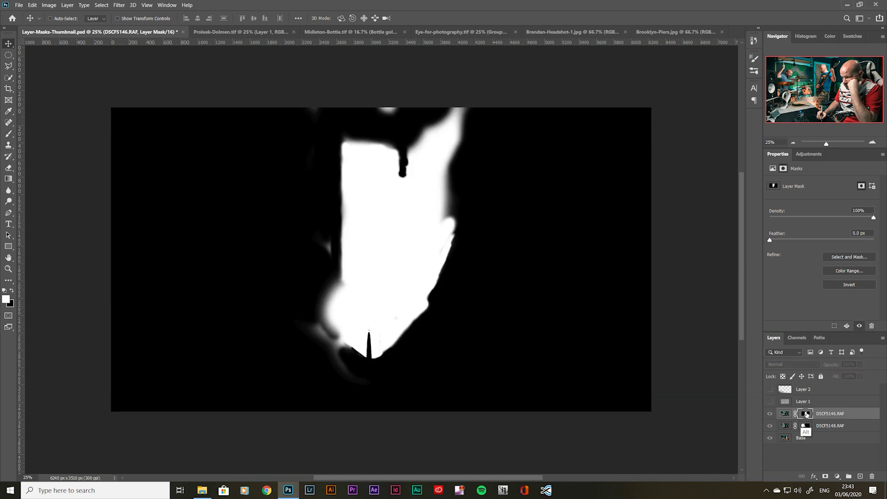
pyautogui.keyDown('alt'); pyautogui.click(806, 414); pyautogui.keyUp('alt')
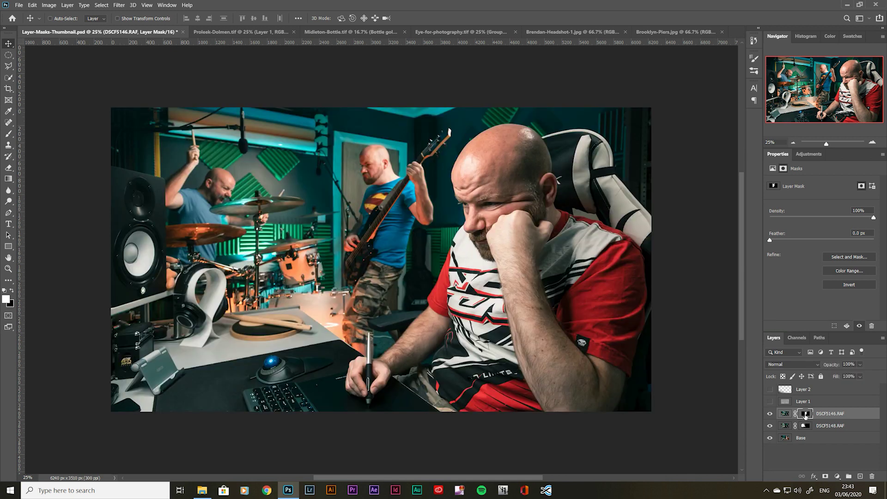
# - Delete the masks from DSCF5146.RAF and DSCF5148.RAF, and hide the DSCF5146.RAF layer
pyautogui.rightClick(806, 414)
pyautogui.click(816, 361)
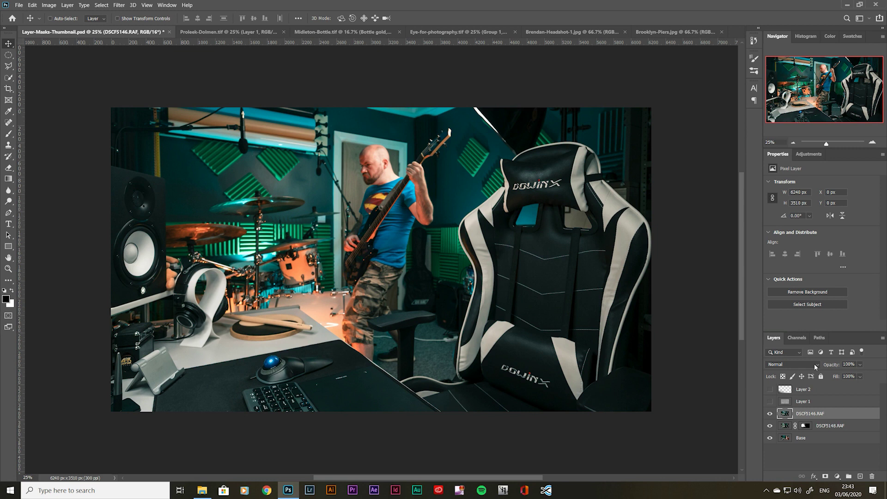
pyautogui.click(804, 426)
pyautogui.rightClick(805, 425)
pyautogui.click(816, 362)
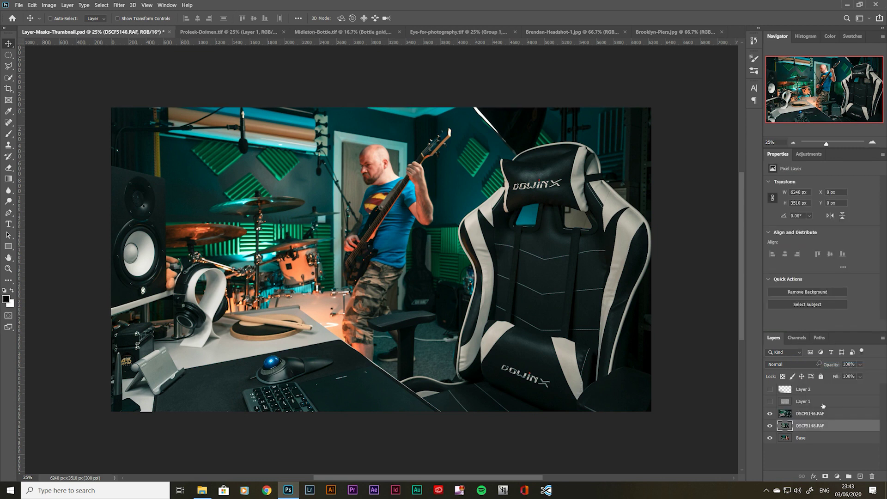
pyautogui.click(769, 414)
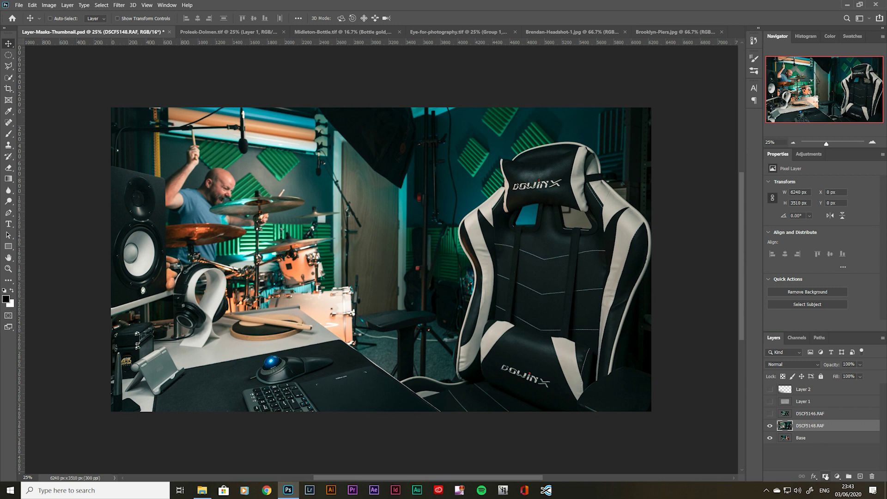
# - Try a white mask on DSCF5148.RAF, painting black over the desk and chair with a 900 px brush, and undo it all
pyautogui.click(825, 477)
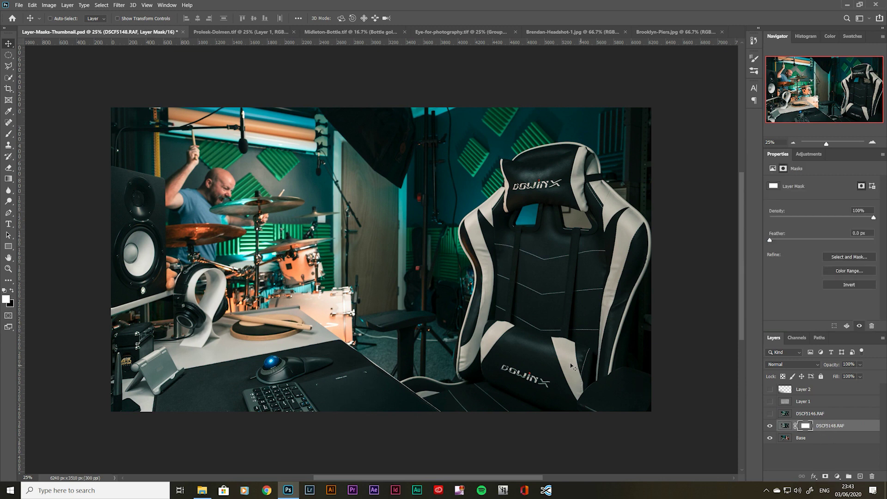
pyautogui.press('b')
pyautogui.press('x')
pyautogui.press('[')
pyautogui.press('[')
pyautogui.press('[')
pyautogui.press('[')
pyautogui.press('[')
pyautogui.press('[')
pyautogui.press('[')
pyautogui.press('[')
pyautogui.press('[')
pyautogui.press('[')
pyautogui.press('[')
pyautogui.press('[')
pyautogui.press('[')
pyautogui.press('[')
pyautogui.moveTo(187, 342)
pyautogui.mouseDown()
pyautogui.moveTo(138, 355)
pyautogui.moveTo(198, 365)
pyautogui.moveTo(165, 408)
pyautogui.mouseUp()
pyautogui.moveTo(351, 393)
pyautogui.mouseDown()
pyautogui.moveTo(282, 380)
pyautogui.moveTo(247, 356)
pyautogui.moveTo(277, 345)
pyautogui.moveTo(391, 391)
pyautogui.moveTo(398, 360)
pyautogui.moveTo(379, 355)
pyautogui.moveTo(459, 295)
pyautogui.moveTo(453, 286)
pyautogui.moveTo(497, 180)
pyautogui.moveTo(480, 155)
pyautogui.moveTo(586, 235)
pyautogui.mouseUp()
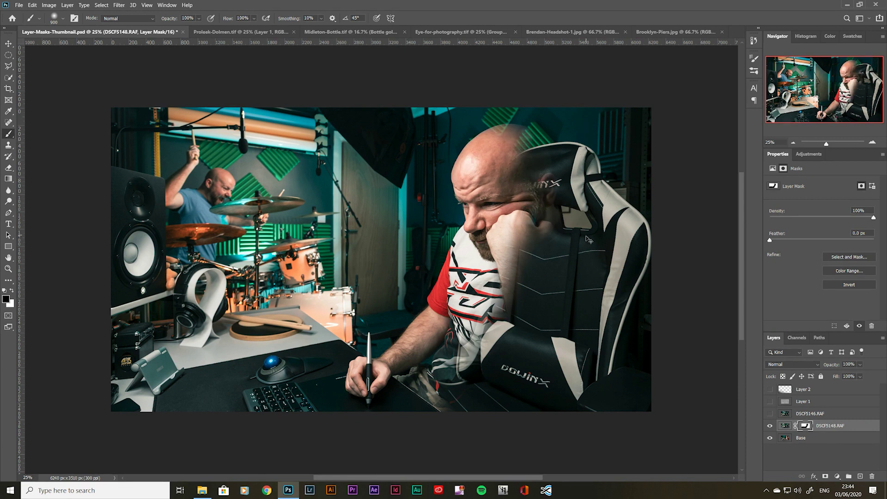
pyautogui.hotkey('ctrl', 'z')
pyautogui.hotkey('ctrl', 'z')
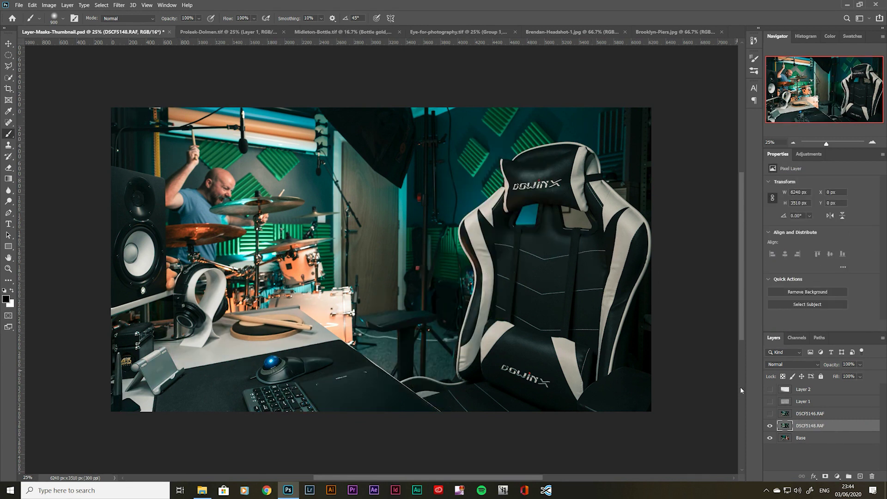
# - Add a black mask to DSCF5148.RAF and paint it white over the drummer and drum kit
pyautogui.keyDown('alt'); pyautogui.click(826, 476); pyautogui.keyUp('alt')
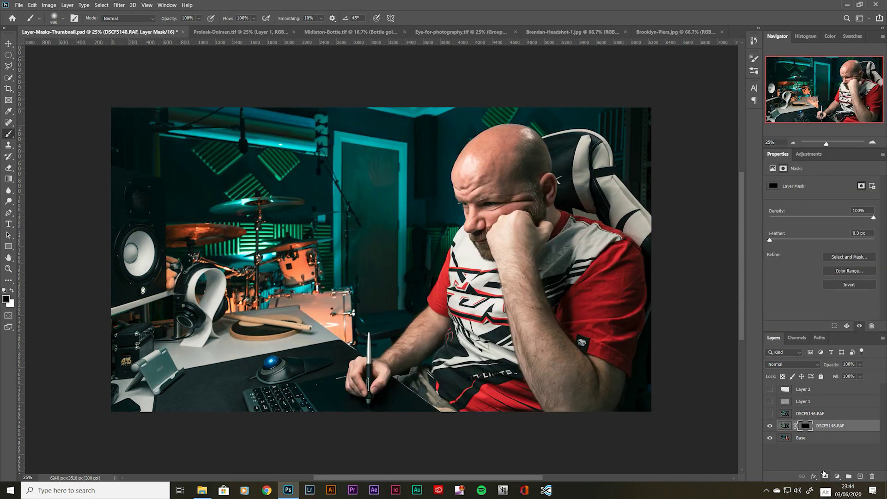
pyautogui.press('x')
pyautogui.press('[')
pyautogui.press('[')
pyautogui.press('[')
pyautogui.press('[')
pyautogui.moveTo(114, 239)
pyautogui.mouseDown()
pyautogui.moveTo(130, 218)
pyautogui.moveTo(169, 218)
pyautogui.moveTo(199, 257)
pyautogui.moveTo(310, 291)
pyautogui.moveTo(339, 313)
pyautogui.moveTo(324, 285)
pyautogui.moveTo(316, 204)
pyautogui.moveTo(347, 132)
pyautogui.moveTo(269, 127)
pyautogui.moveTo(276, 204)
pyautogui.moveTo(233, 116)
pyautogui.moveTo(172, 192)
pyautogui.moveTo(213, 102)
pyautogui.mouseUp()
pyautogui.moveTo(310, 237)
pyautogui.mouseDown()
pyautogui.moveTo(376, 267)
pyautogui.moveTo(381, 247)
pyautogui.moveTo(309, 318)
pyautogui.moveTo(164, 337)
pyautogui.moveTo(199, 300)
pyautogui.moveTo(156, 161)
pyautogui.mouseUp()
# - Paint the DSCF5148.RAF mask black over the door area beside the drummer, enlarging the brush to 1000 px
pyautogui.press('x')
pyautogui.press(']')
pyautogui.press(']')
pyautogui.press(']')
pyautogui.press(']')
pyautogui.press(']')
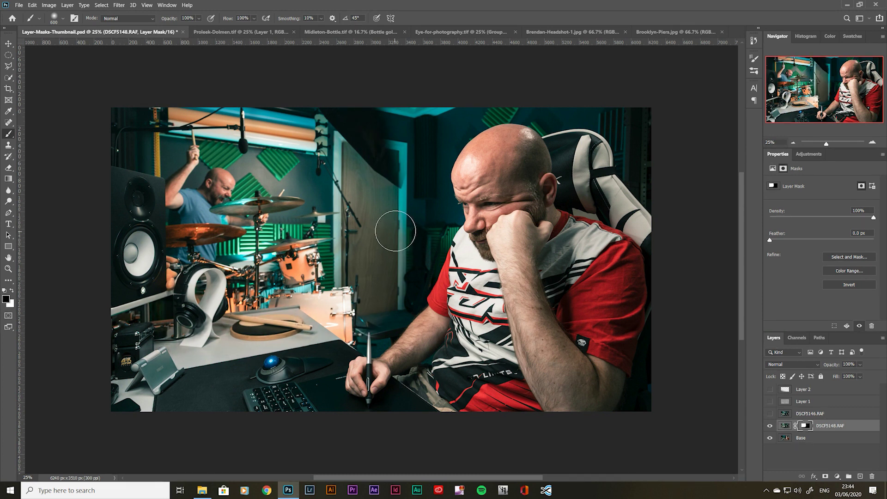
pyautogui.moveTo(374, 109)
pyautogui.mouseDown()
pyautogui.moveTo(386, 131)
pyautogui.moveTo(348, 114)
pyautogui.moveTo(399, 167)
pyautogui.moveTo(399, 193)
pyautogui.moveTo(382, 157)
pyautogui.moveTo(371, 230)
pyautogui.moveTo(371, 247)
pyautogui.moveTo(397, 297)
pyautogui.mouseUp()
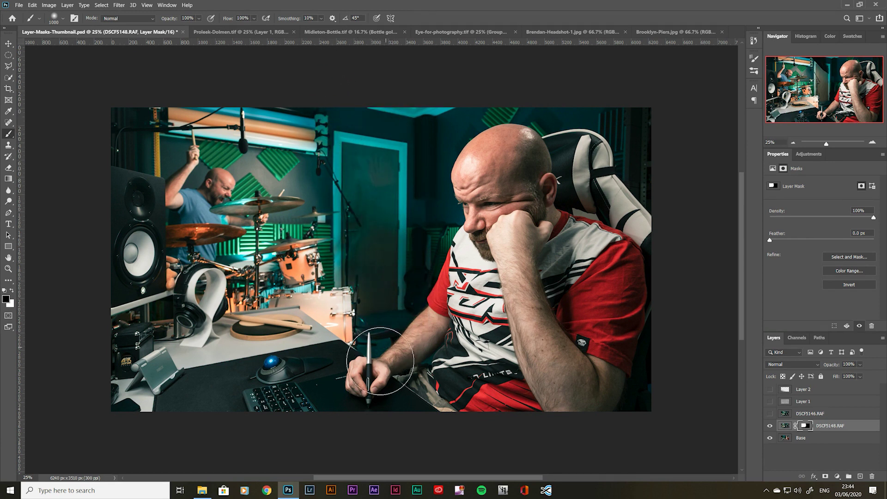
# - Paint the DSCF5148.RAF mask black over the bright backdrop rolls above the drummer with a 1700 px brush
pyautogui.press(']')
pyautogui.press(']')
pyautogui.press(']')
pyautogui.press(']')
pyautogui.press(']')
pyautogui.press(']')
pyautogui.press(']')
pyautogui.moveTo(334, 404)
pyautogui.mouseDown()
pyautogui.moveTo(152, 396)
pyautogui.moveTo(340, 397)
pyautogui.mouseUp()
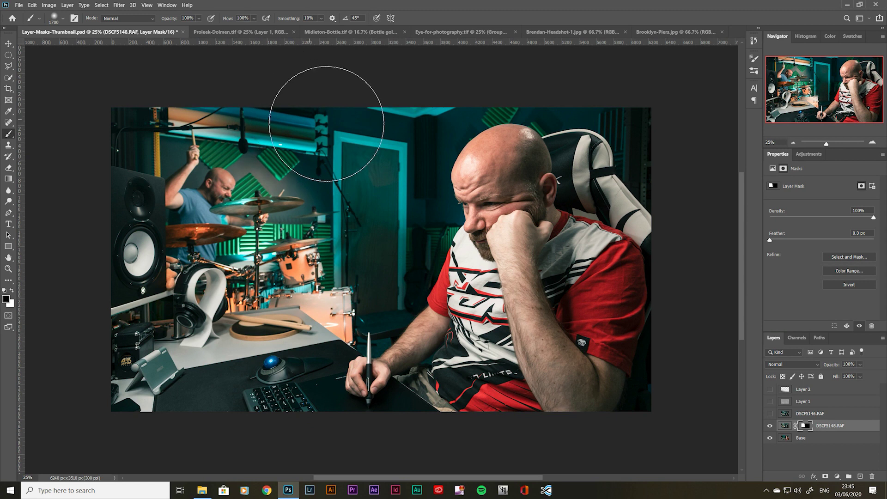
pyautogui.moveTo(154, 71); pyautogui.dragTo(355, 132)
# - Paint the DSCF5148.RAF mask white over the drummer's raised drumstick with a 60 px brush to restore it
pyautogui.press('x')
pyautogui.press('[')
pyautogui.press('[')
pyautogui.press('[')
pyautogui.press('[')
pyautogui.press('[')
pyautogui.press('[')
pyautogui.press('[')
pyautogui.press('[')
pyautogui.press('[')
pyautogui.press('[')
pyautogui.press('[')
pyautogui.press('[')
pyautogui.press('[')
pyautogui.press('[')
pyautogui.press('[')
pyautogui.press('[')
pyautogui.press('[')
pyautogui.press('[')
pyautogui.press('[')
pyautogui.press('[')
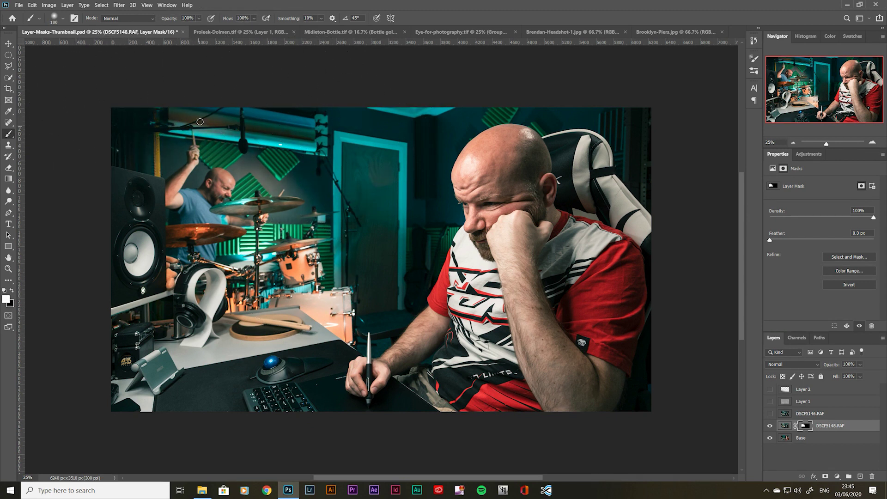
pyautogui.hotkey('ctrl', '+')
pyautogui.hotkey('ctrl', '+')
pyautogui.moveTo(141, 91)
pyautogui.mouseDown()
pyautogui.moveTo(286, 221)
pyautogui.moveTo(284, 210)
pyautogui.mouseUp()
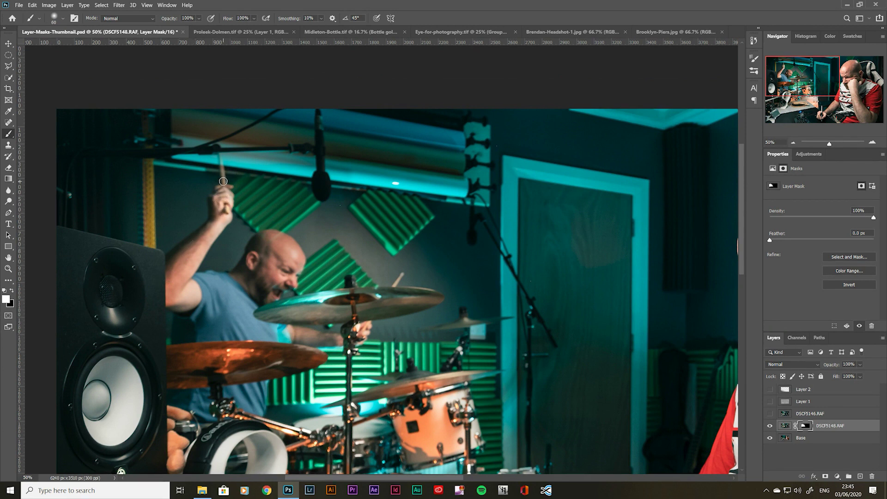
pyautogui.press('[')
pyautogui.press('v')
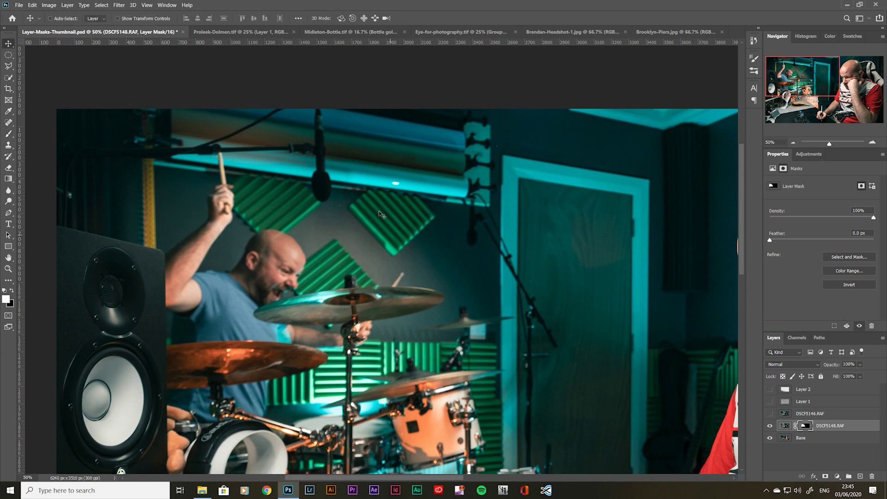
# - Show the DSCF5146.RAF layer and add a black layer mask to it
pyautogui.hotkey('ctrl', '-')
pyautogui.hotkey('ctrl', '-')
pyautogui.hotkey('ctrl', '-')
pyautogui.hotkey('ctrl', '+')
pyautogui.moveTo(510, 281); pyautogui.dragTo(391, 191)
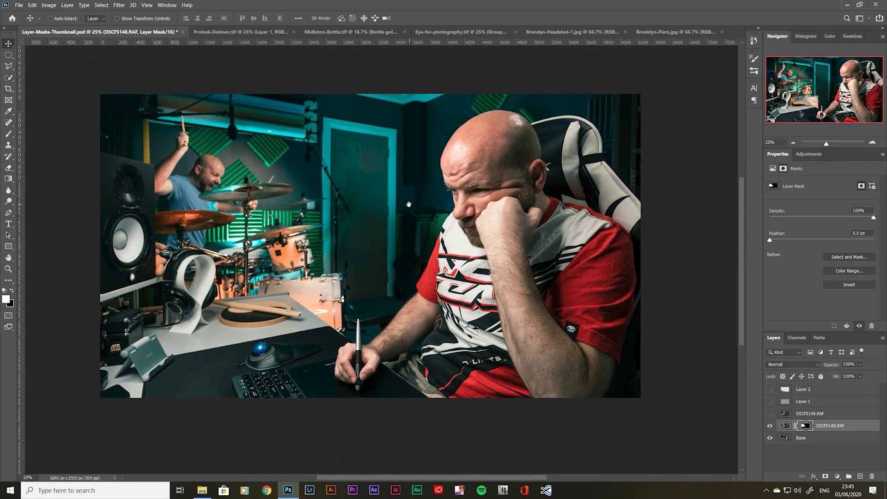
pyautogui.click(770, 413)
pyautogui.click(806, 418)
pyautogui.press('b')
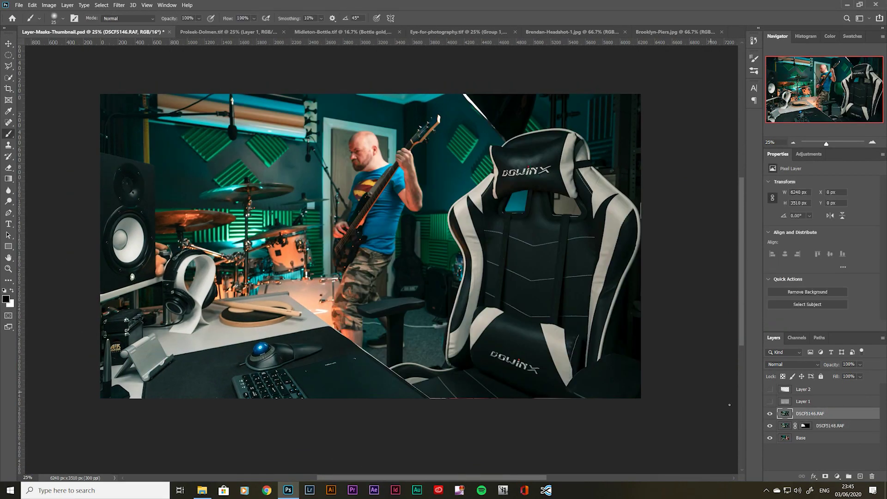
pyautogui.keyDown('alt'); pyautogui.click(825, 477); pyautogui.keyUp('alt')
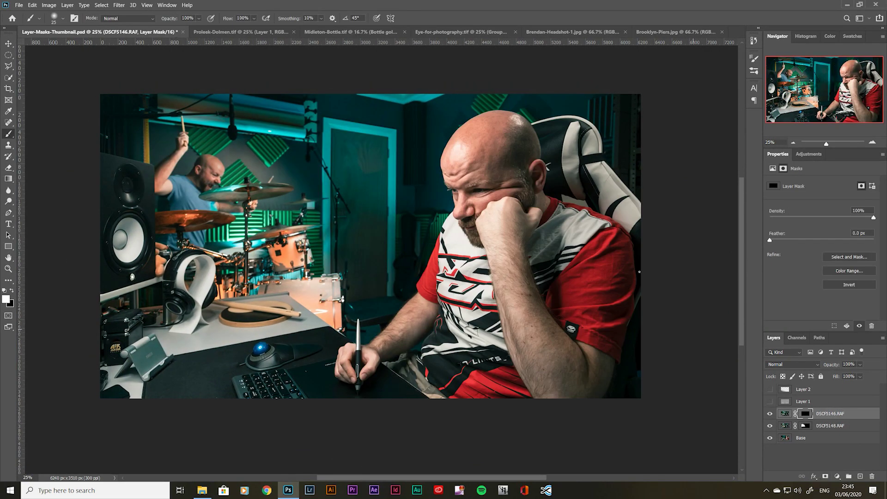
# - Paint the DSCF5146.RAF mask white over the bassist with a 900 px brush and check the mask with the red overlay
pyautogui.moveTo(368, 172)
pyautogui.mouseDown()
pyautogui.moveTo(370, 151)
pyautogui.moveTo(353, 222)
pyautogui.moveTo(350, 309)
pyautogui.moveTo(416, 218)
pyautogui.moveTo(412, 147)
pyautogui.moveTo(388, 232)
pyautogui.moveTo(387, 325)
pyautogui.moveTo(408, 146)
pyautogui.mouseUp()
pyautogui.press('x')
pyautogui.press('\\')
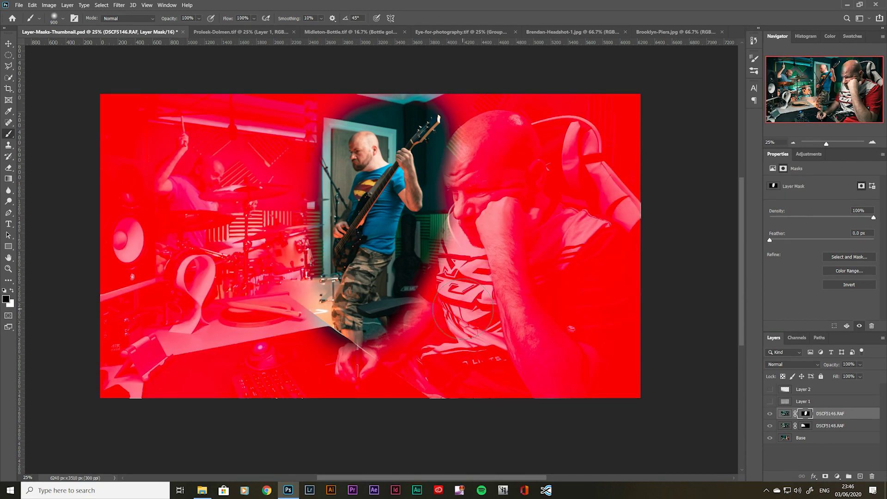
pyautogui.press('\\')
pyautogui.press('\\')
pyautogui.press('\\')
pyautogui.press('\\')
# - Refine the DSCF5146.RAF mask with smaller brushes where the bassist area meets the seated man's sleeve and forearm
pyautogui.press('x')
pyautogui.press('[')
pyautogui.press('[')
pyautogui.press('[')
pyautogui.press('[')
pyautogui.press('[')
pyautogui.press('[')
pyautogui.press('[')
pyautogui.press('[')
pyautogui.press('[')
pyautogui.press('[')
pyautogui.press('[')
pyautogui.press('[')
pyautogui.press('[')
pyautogui.press('[')
pyautogui.press('[')
pyautogui.hotkey('ctrl', '+')
pyautogui.hotkey('ctrl', '+')
pyautogui.moveTo(305, 299); pyautogui.dragTo(353, 149)
pyautogui.press('x')
pyautogui.press('[')
pyautogui.press('[')
pyautogui.press('[')
pyautogui.moveTo(287, 263)
pyautogui.mouseDown()
pyautogui.moveTo(229, 228)
pyautogui.moveTo(304, 253)
pyautogui.moveTo(264, 212)
pyautogui.moveTo(395, 312)
pyautogui.moveTo(361, 321)
pyautogui.moveTo(442, 279)
pyautogui.moveTo(424, 274)
pyautogui.moveTo(540, 137)
pyautogui.moveTo(565, 65)
pyautogui.moveTo(494, 236)
pyautogui.mouseUp()
pyautogui.press(']')
pyautogui.press(']')
pyautogui.press(']')
pyautogui.press(']')
pyautogui.press(']')
pyautogui.press(']')
pyautogui.press(']')
pyautogui.press(']')
pyautogui.press('\\')
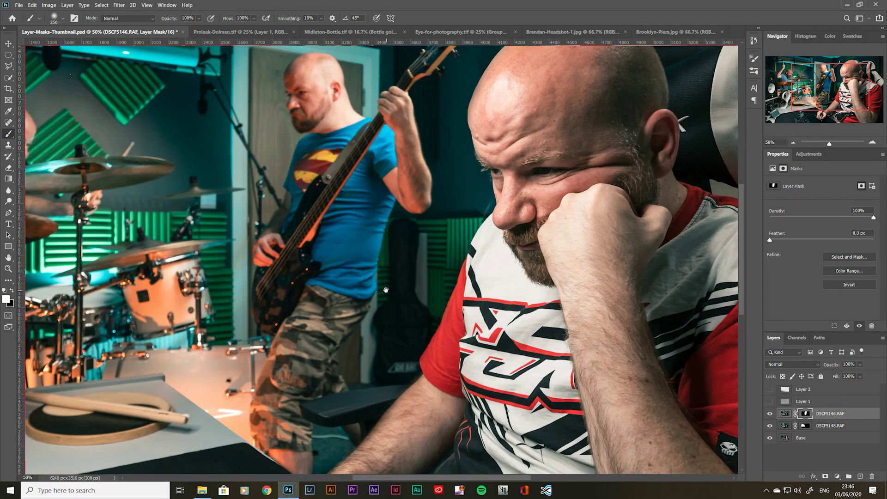
# - Touch up the DSCF5146.RAF mask in black around the pen tip and hand with a 60 px brush
pyautogui.moveTo(281, 439); pyautogui.dragTo(300, 340)
pyautogui.press('[')
pyautogui.press('[')
pyautogui.press('[')
pyautogui.press('[')
pyautogui.press('[')
pyautogui.press('x')
pyautogui.press('[')
pyautogui.press('[')
pyautogui.press('[')
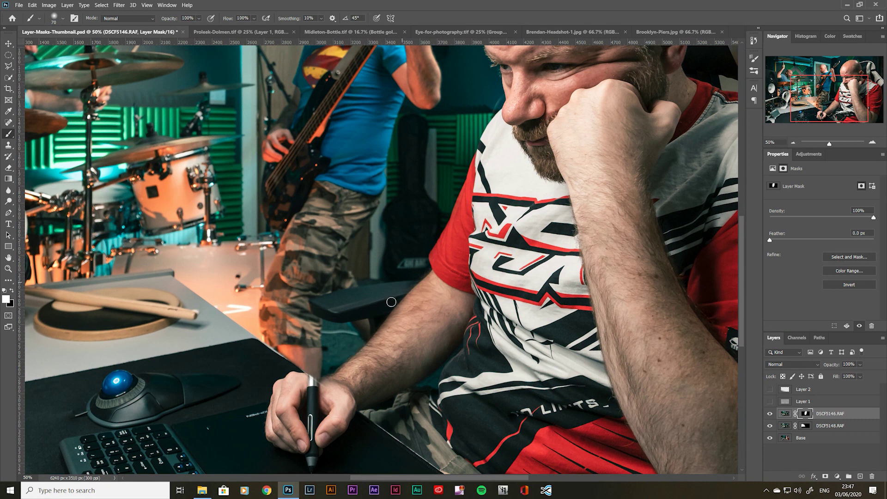
pyautogui.press('x')
pyautogui.press(']')
pyautogui.press(']')
pyautogui.press(']')
pyautogui.press(']')
pyautogui.press(']')
pyautogui.press('[')
pyautogui.press('[')
pyautogui.press('[')
pyautogui.press('[')
pyautogui.press('[')
pyautogui.press('[')
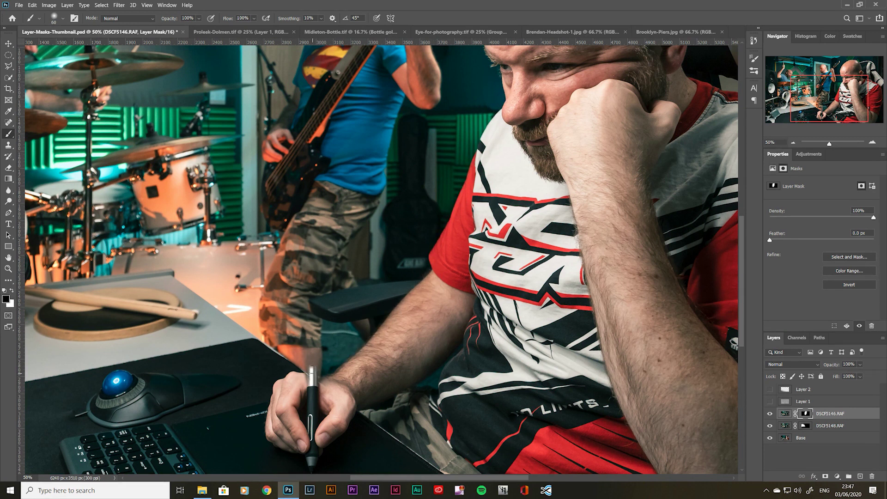
# - Select the area around the metal pen with the Polygonal Lasso, following the pen's outline, the hand and the desk edge
pyautogui.hotkey('ctrl', '+')
pyautogui.hotkey('ctrl', '+')
pyautogui.hotkey('ctrl', '+')
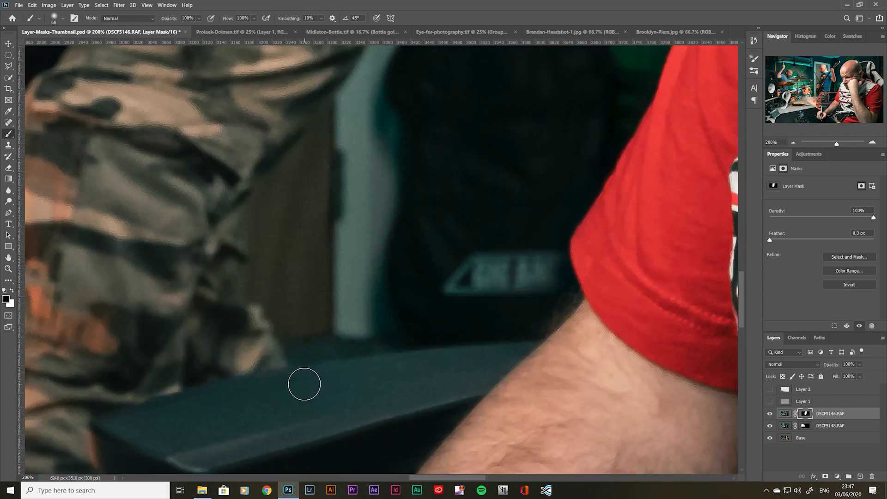
pyautogui.press('space')
pyautogui.moveTo(281, 412); pyautogui.dragTo(382, 216)
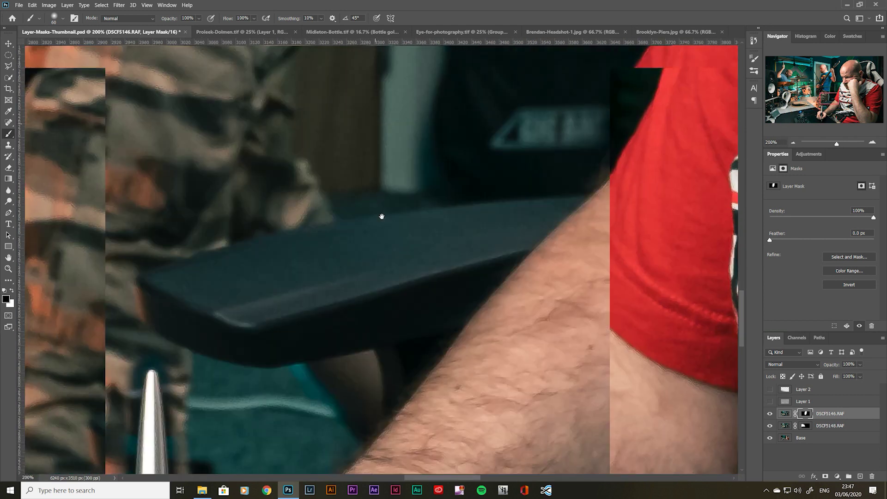
pyautogui.moveTo(316, 337); pyautogui.dragTo(430, 202)
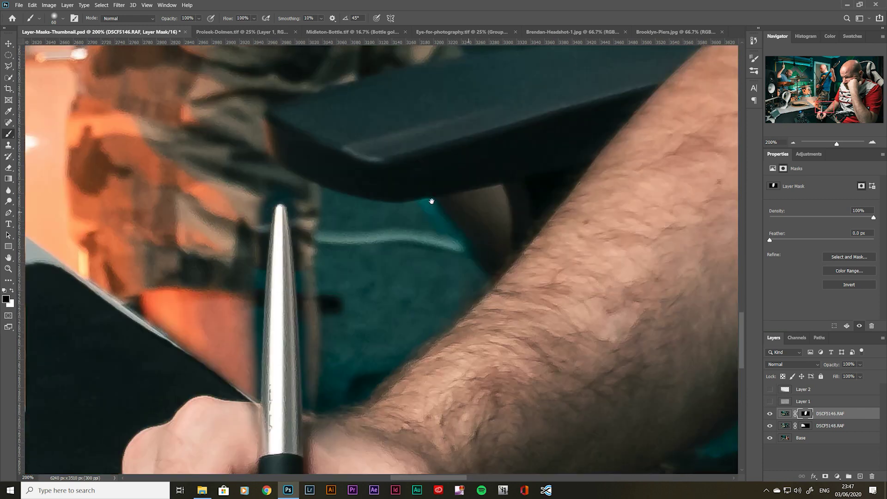
pyautogui.press('l')
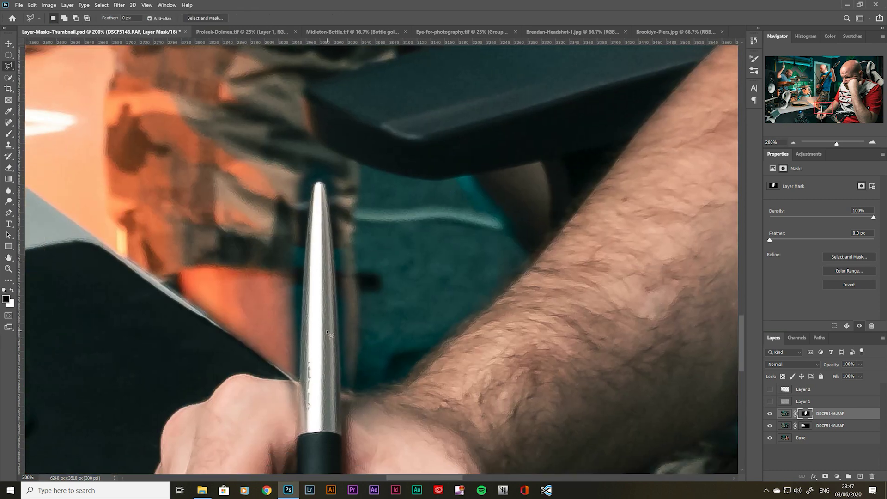
pyautogui.click(299, 382)
pyautogui.moveTo(318, 183)
pyautogui.mouseDown()
pyautogui.moveTo(340, 373)
pyautogui.moveTo(347, 392)
pyautogui.moveTo(389, 395)
pyautogui.moveTo(389, 186)
pyautogui.moveTo(243, 210)
pyautogui.moveTo(250, 346)
pyautogui.moveTo(298, 382)
pyautogui.mouseUp()
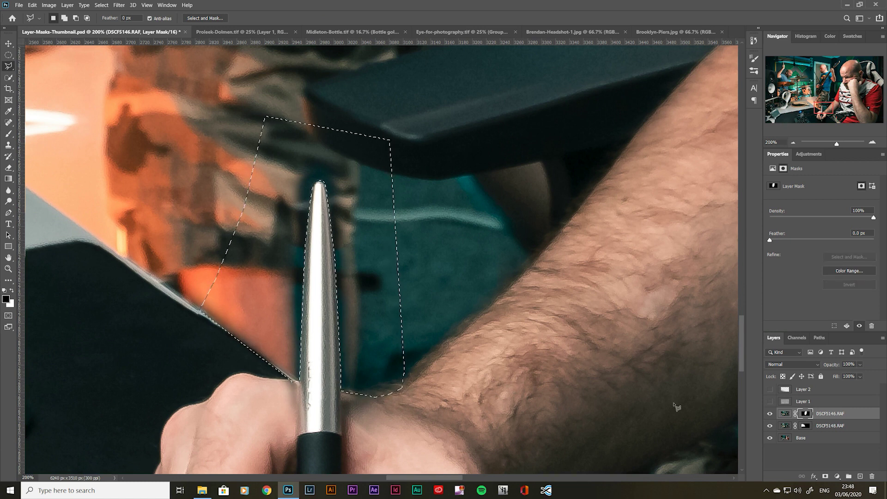
# - Fill the selected area around the pen on the DSCF5146.RAF mask with white
pyautogui.hotkey('shift', 'F5')
pyautogui.click(433, 132)
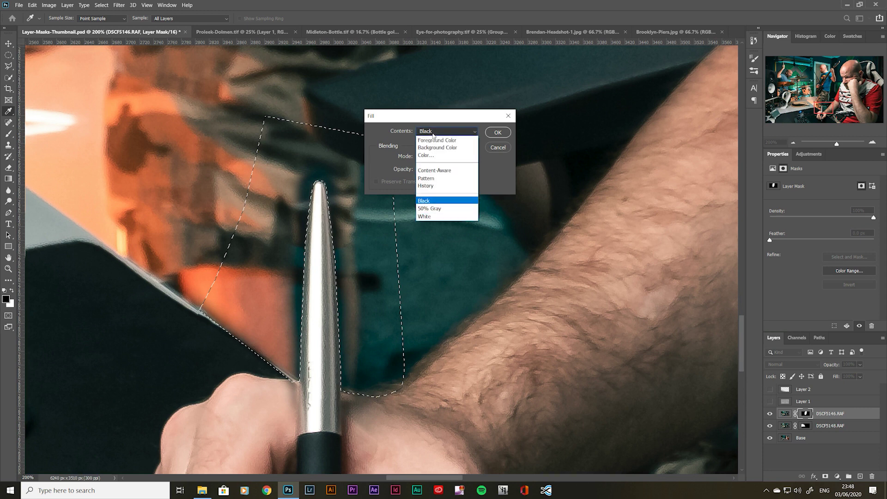
pyautogui.click(424, 201)
pyautogui.click(497, 132)
pyautogui.hotkey('ctrl', 'd')
pyautogui.hotkey('ctrl', 'shift', 'd')
pyautogui.hotkey('ctrl', 'd')
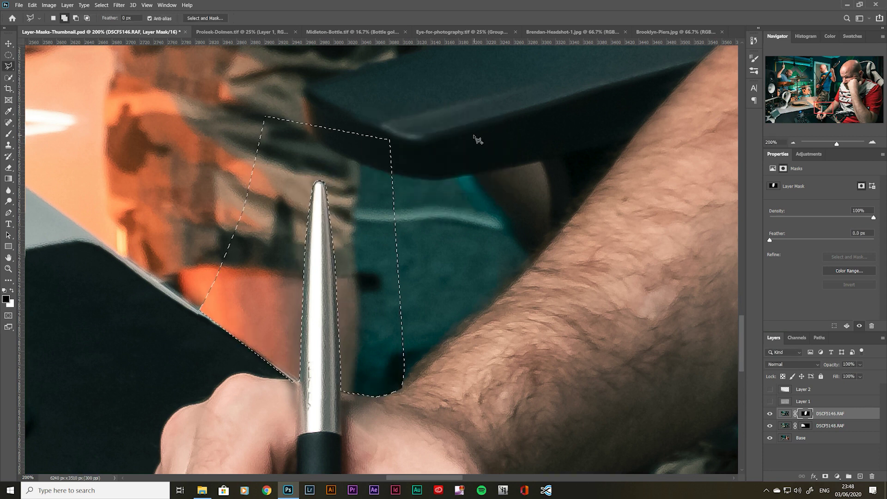
# - Try filling the selected area around the pen on the DSCF5146.RAF mask with black at 100% opacity
pyautogui.hotkey('shift', 'F5')
pyautogui.click(446, 131)
pyautogui.click(440, 198)
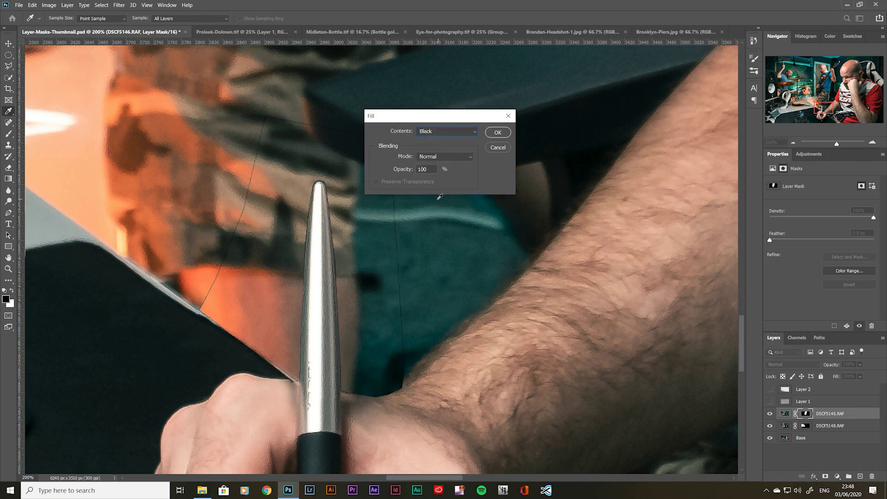
pyautogui.click(497, 134)
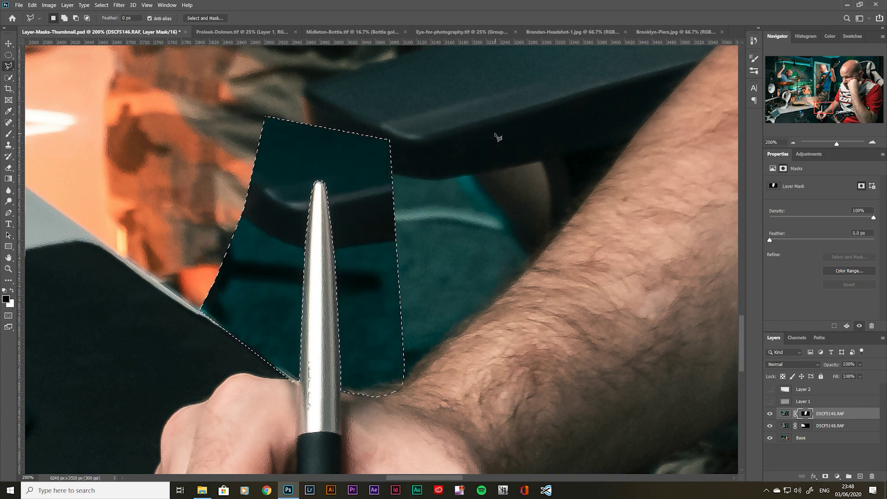
pyautogui.hotkey('ctrl', 'd')
# - Compare the whole composite with the DSCF5146.RAF and DSCF5148.RAF layers hidden and shown
pyautogui.press('v')
pyautogui.hotkey('ctrl', '0')
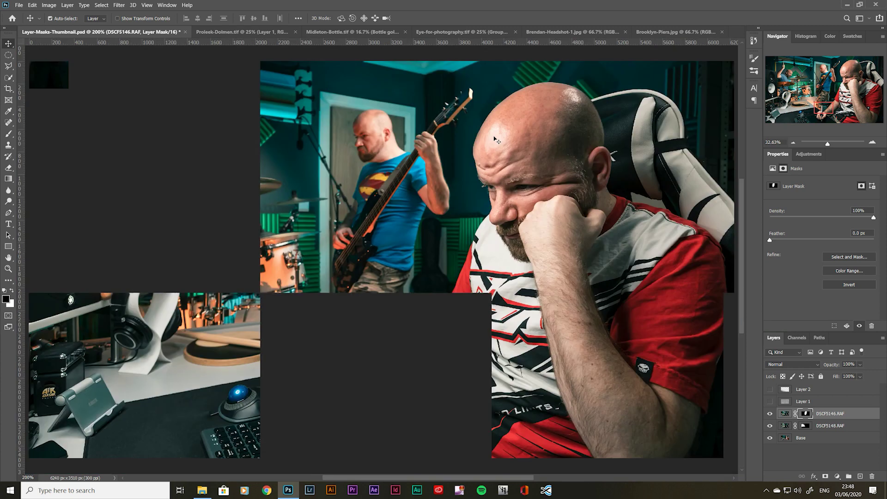
pyautogui.hotkey('ctrl', '-')
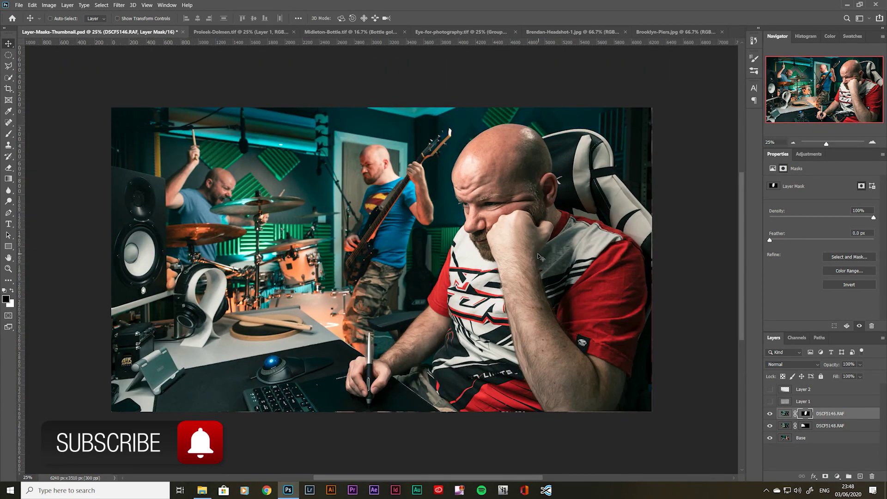
pyautogui.click(770, 414)
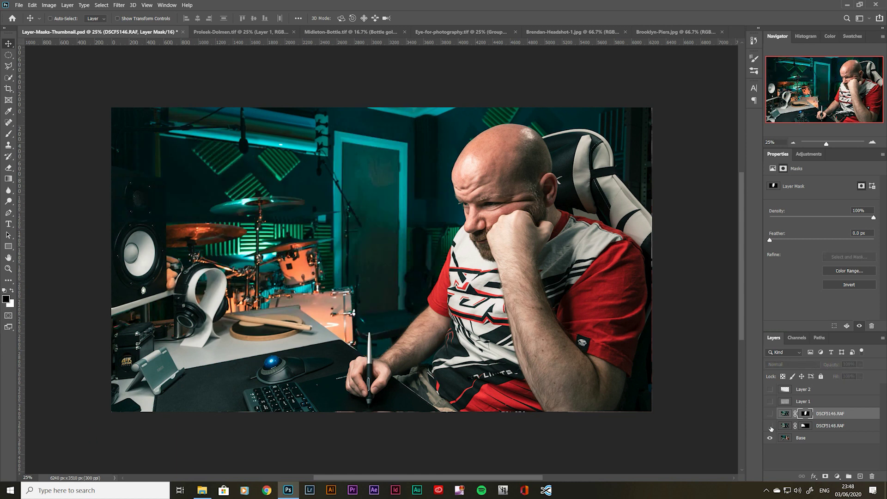
pyautogui.click(770, 426)
pyautogui.click(770, 414)
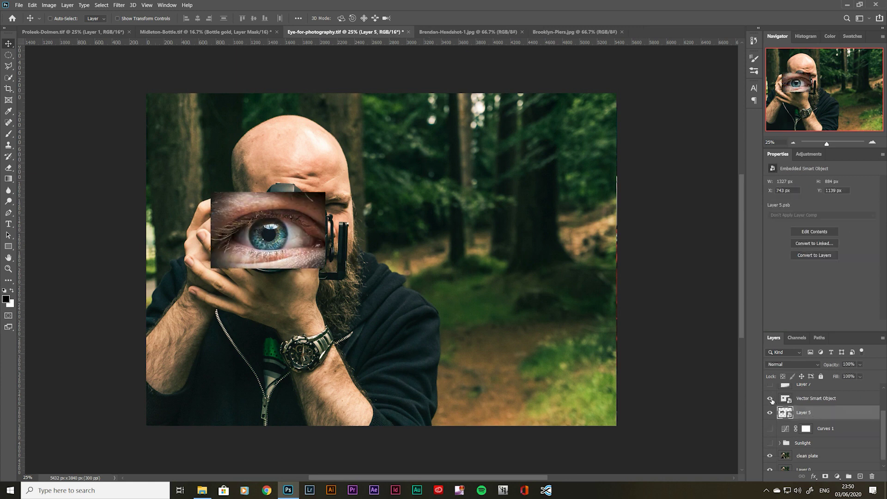
# - In Eye-for-photography.tif, show the Vector Smart Object cracked-glass layer and select Layer 5
pyautogui.click(770, 399)
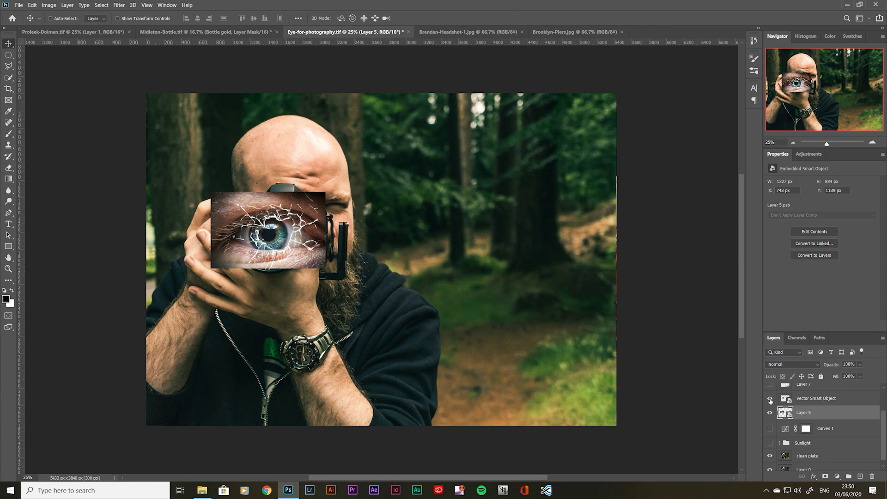
pyautogui.click(806, 400)
pyautogui.click(800, 416)
# - Trace the inner edge of the cracked glass around the eye with the Polygonal Lasso to make a closed selection
pyautogui.hotkey('ctrl', '+')
pyautogui.hotkey('ctrl', '+')
pyautogui.hotkey('ctrl', '+')
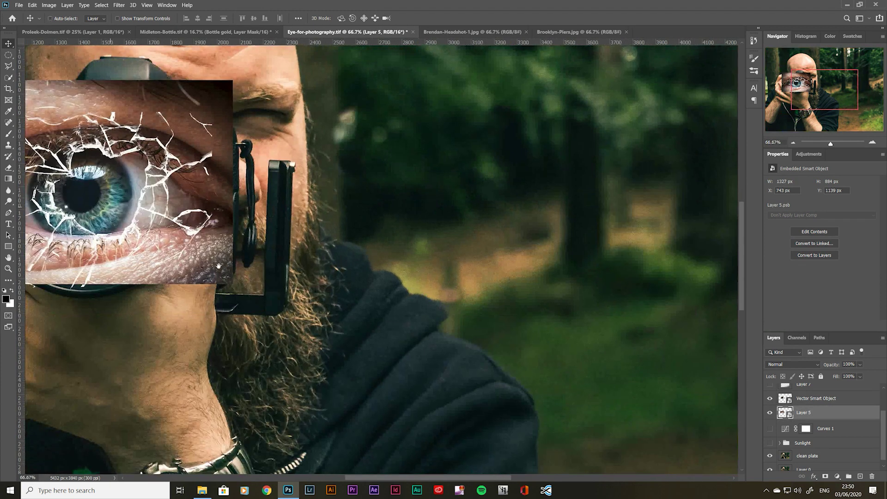
pyautogui.moveTo(157, 237); pyautogui.dragTo(219, 266)
pyautogui.hotkey('ctrl', '+')
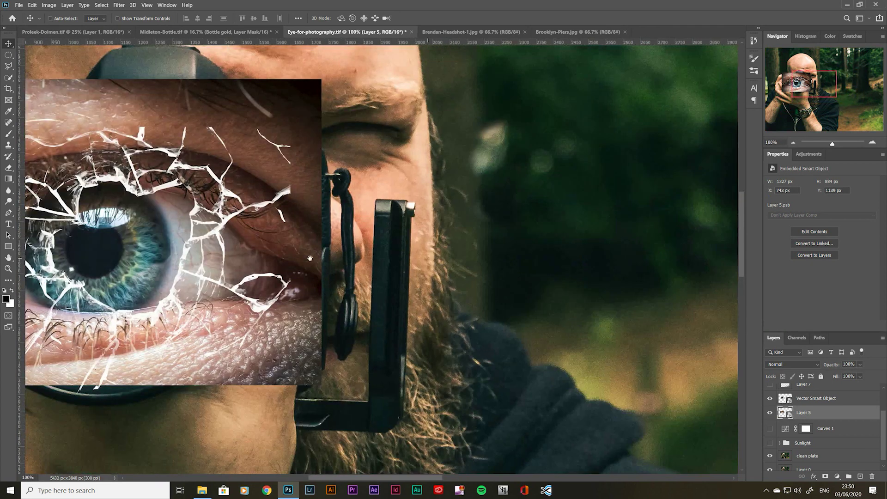
pyautogui.moveTo(118, 267); pyautogui.dragTo(292, 304)
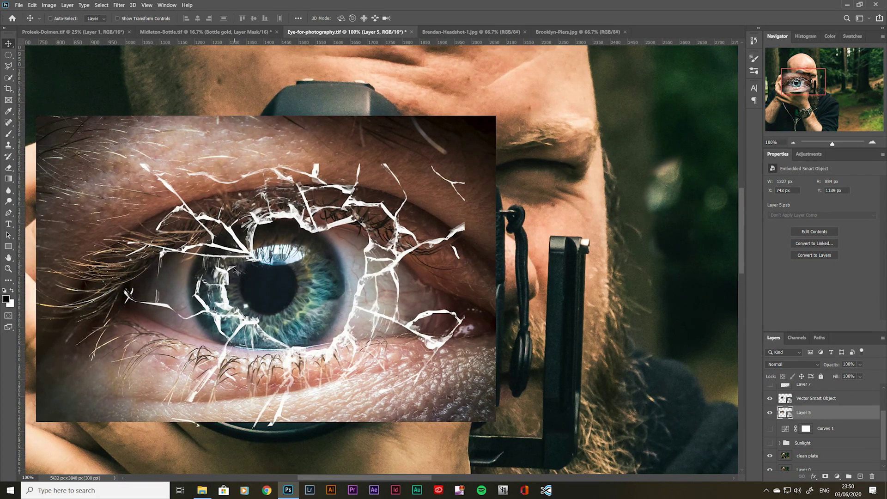
pyautogui.press('l')
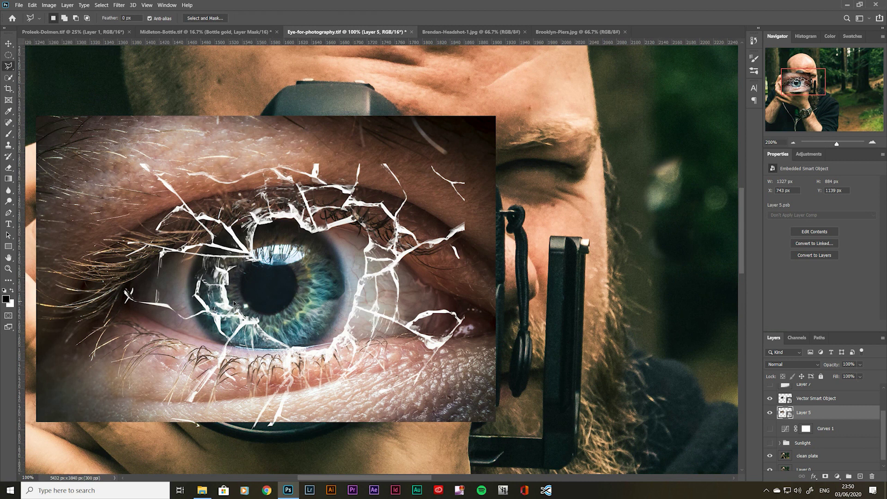
pyautogui.hotkey('ctrl', '+')
pyautogui.hotkey('ctrl', '+')
pyautogui.hotkey('ctrl', '-')
pyautogui.moveTo(176, 424); pyautogui.dragTo(285, 395)
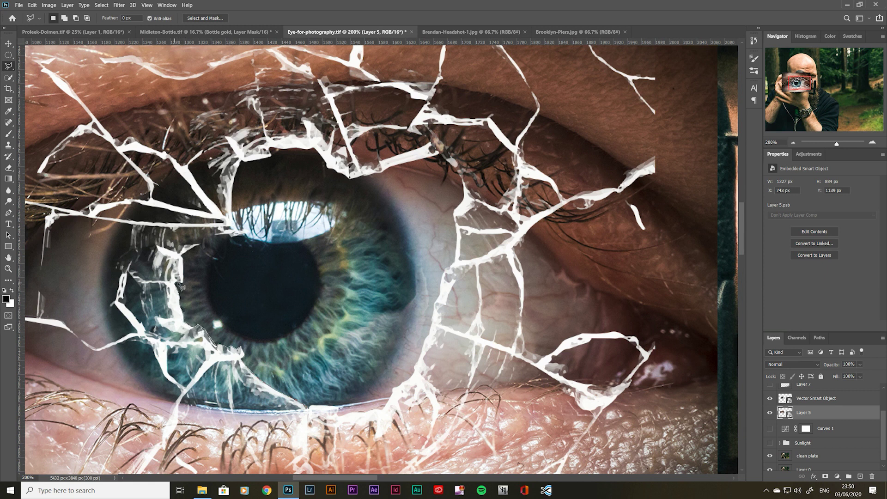
pyautogui.click(238, 220)
pyautogui.click(439, 159)
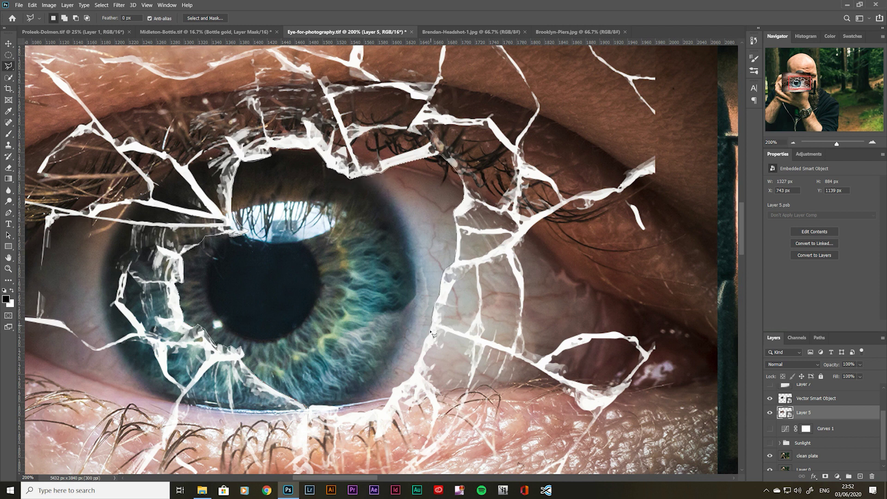
pyautogui.click(311, 409)
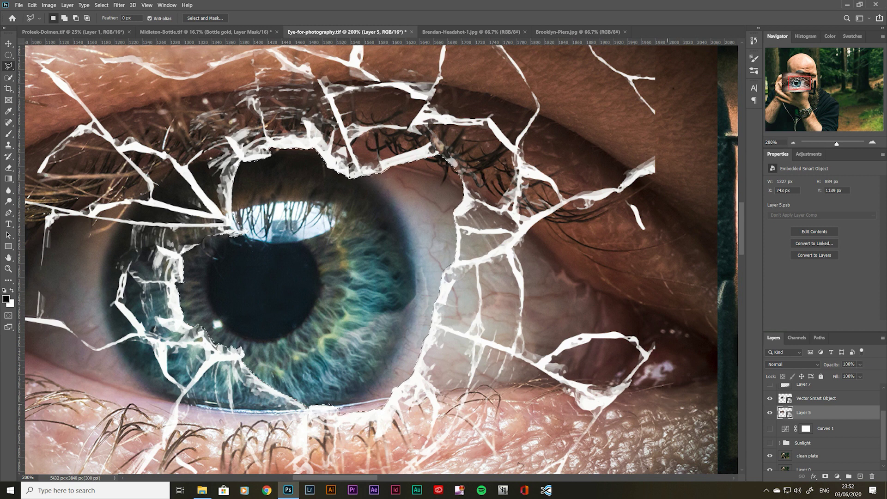
# - Hide the Vector Smart Object layer and add a layer mask to Layer 5 from the selection
pyautogui.click(770, 399)
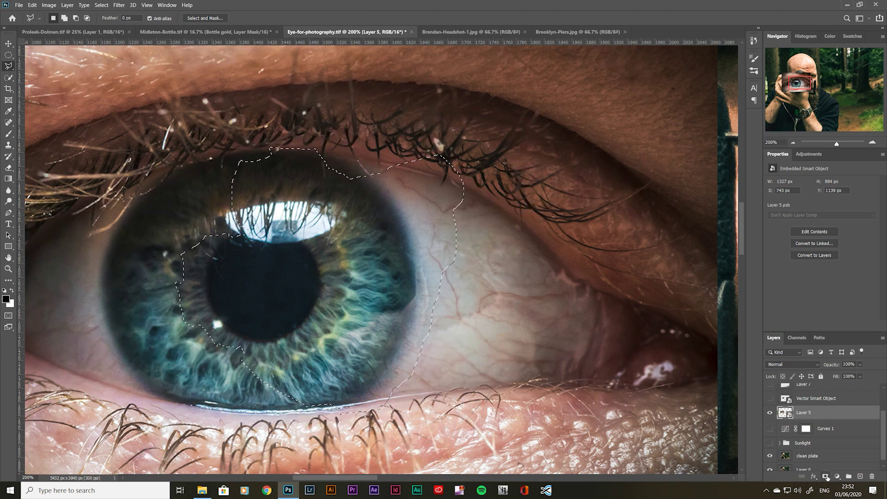
pyautogui.click(826, 476)
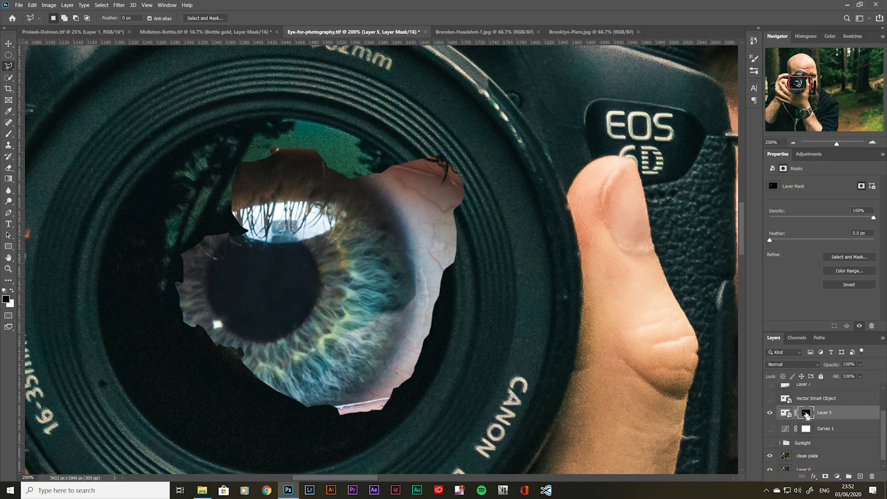
pyautogui.hotkey('ctrl', '-')
pyautogui.hotkey('ctrl', '-')
pyautogui.hotkey('ctrl', '-')
pyautogui.hotkey('ctrl', '-')
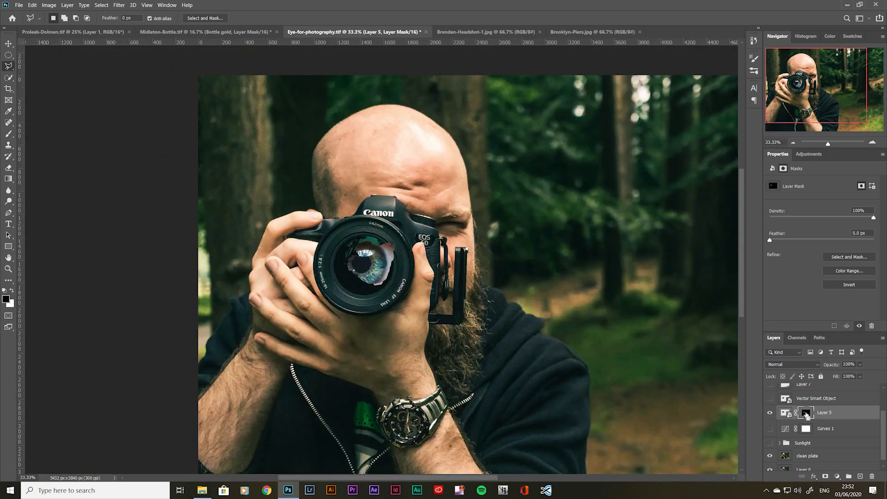
# - Examine how the masked eye fits the cracked glass by showing and hiding the Vector Smart Object layer
pyautogui.hotkey('ctrl', '+')
pyautogui.click(769, 398)
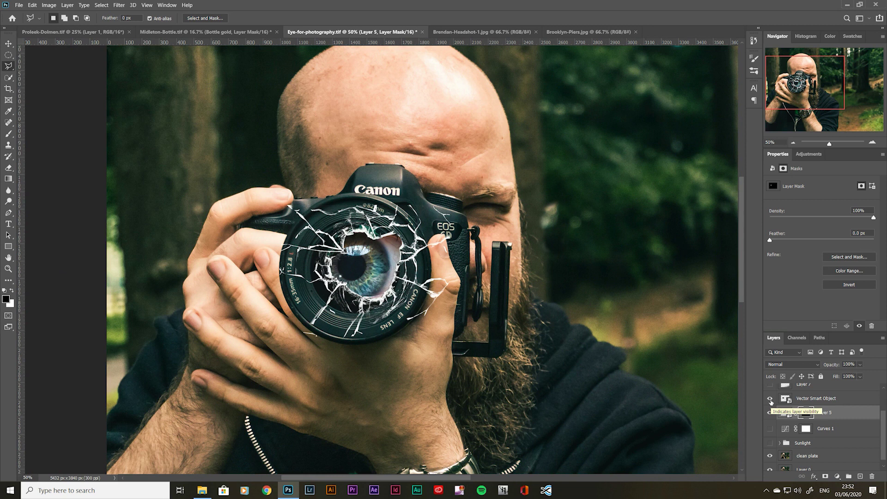
pyautogui.hotkey('ctrl', '+')
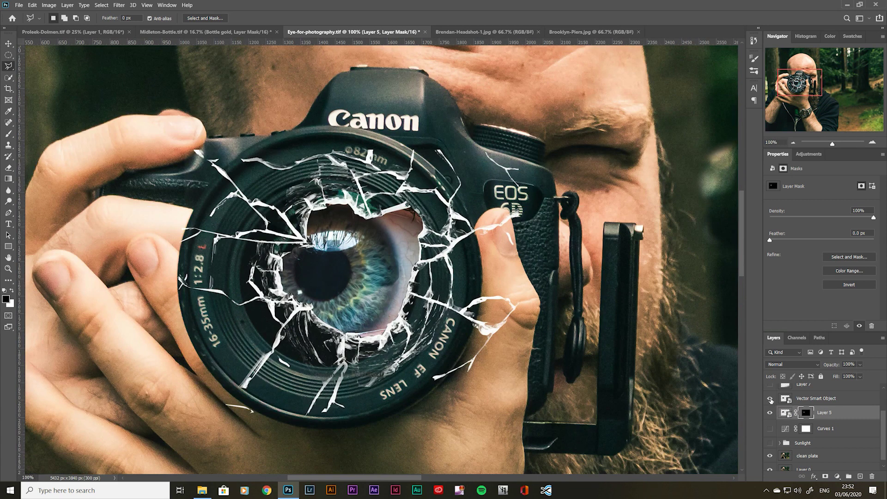
pyautogui.click(770, 399)
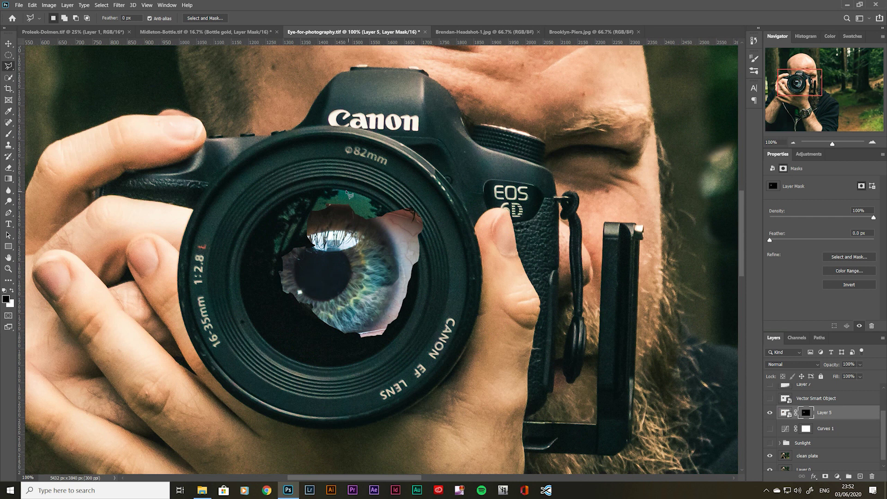
# - Place two horizontal and two vertical guides touching the edges of the circular lens glass
pyautogui.press('m')
pyautogui.moveTo(327, 43); pyautogui.dragTo(356, 188)
pyautogui.moveTo(21, 242); pyautogui.dragTo(239, 281)
pyautogui.moveTo(347, 44); pyautogui.dragTo(345, 367)
pyautogui.moveTo(363, 175); pyautogui.dragTo(300, 42)
pyautogui.moveTo(226, 64); pyautogui.dragTo(18, 74)
pyautogui.moveTo(21, 203); pyautogui.dragTo(419, 283)
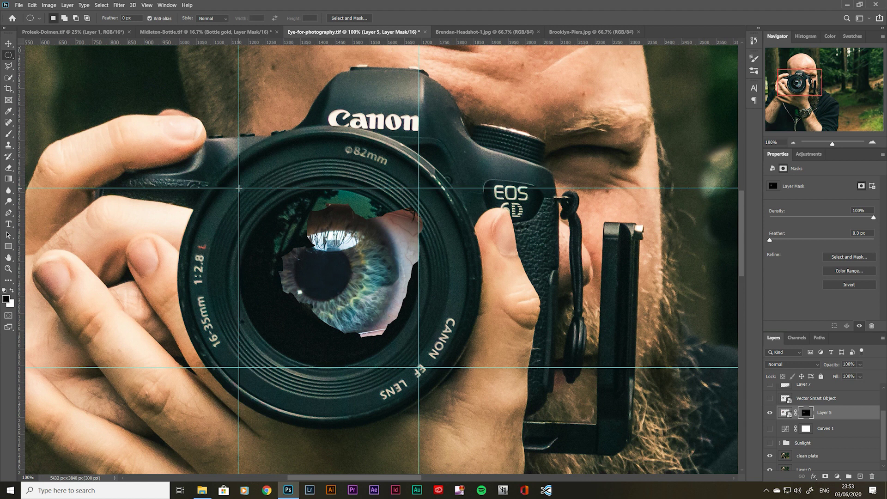
# - Mask the Vector Smart Object layer with an elliptical selection of the lens glass fitted to the guides, and clear the guides
pyautogui.moveTo(239, 188); pyautogui.dragTo(418, 367)
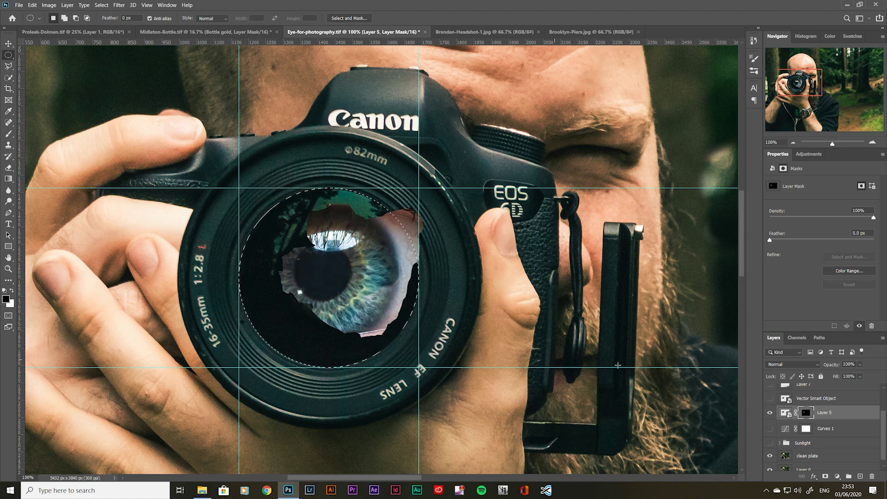
pyautogui.click(770, 397)
pyautogui.click(811, 398)
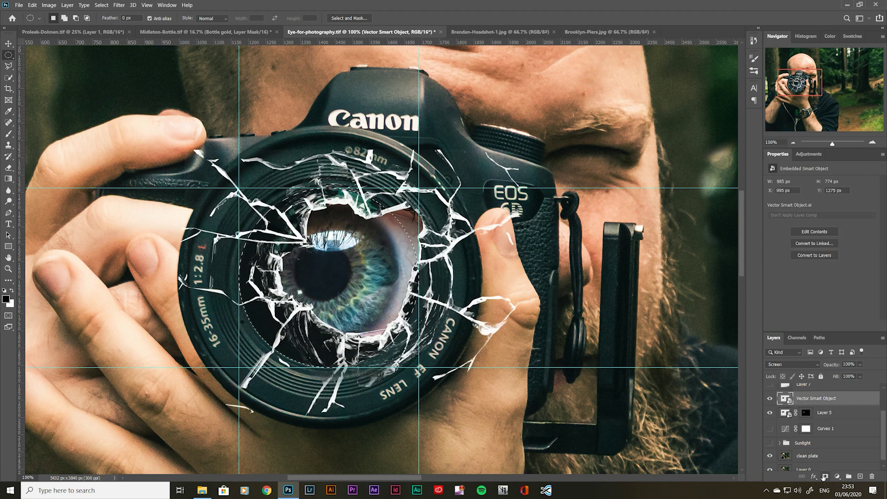
pyautogui.click(824, 476)
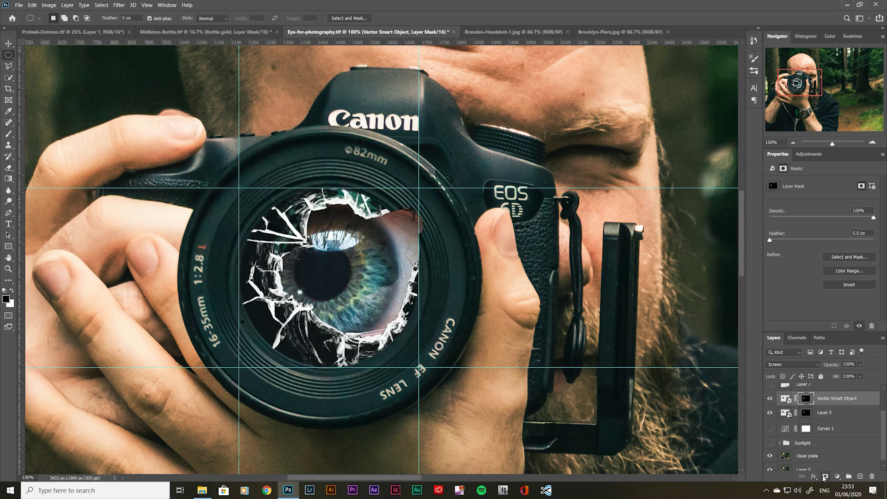
pyautogui.click(143, 5)
pyautogui.click(168, 211)
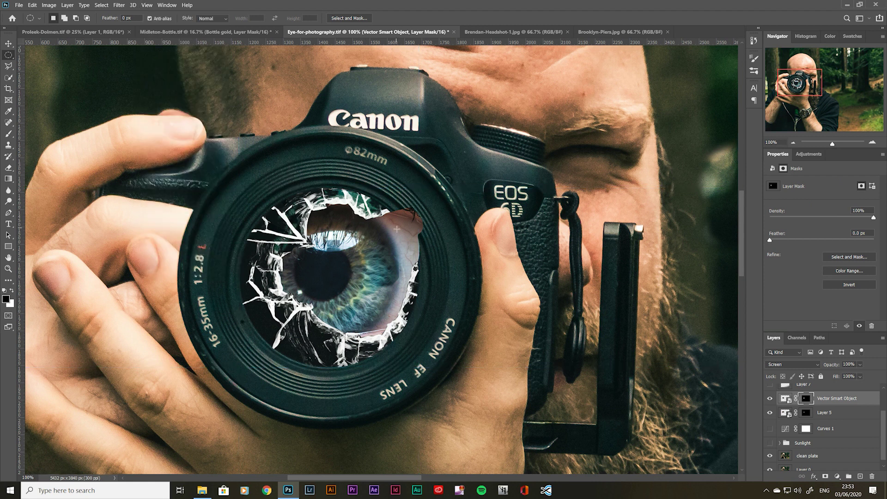
# - With Layer 5's mask active, load the Vector Smart Object layer's mask as a selection and invert it
pyautogui.click(806, 413)
pyautogui.keyDown('ctrl'); pyautogui.click(806, 414); pyautogui.keyUp('ctrl')
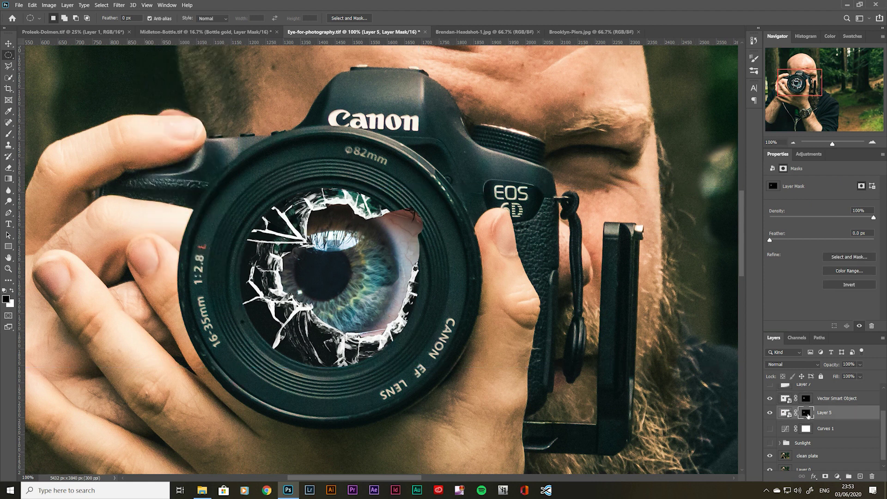
pyautogui.keyDown('alt'); pyautogui.click(806, 413); pyautogui.keyUp('alt')
pyautogui.keyDown('alt'); pyautogui.click(806, 413); pyautogui.keyUp('alt')
pyautogui.keyDown('ctrl'); pyautogui.click(807, 400); pyautogui.keyUp('ctrl')
pyautogui.hotkey('ctrl', '0')
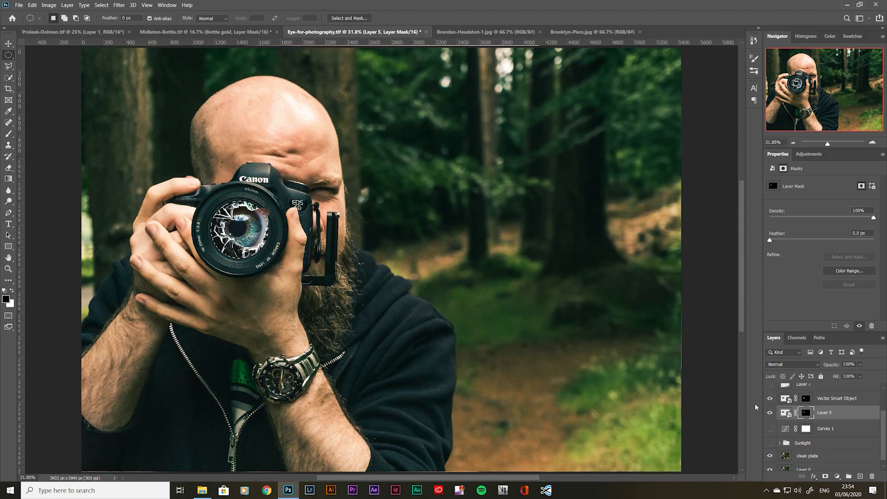
pyautogui.hotkey('ctrl', 'shift', 'i')
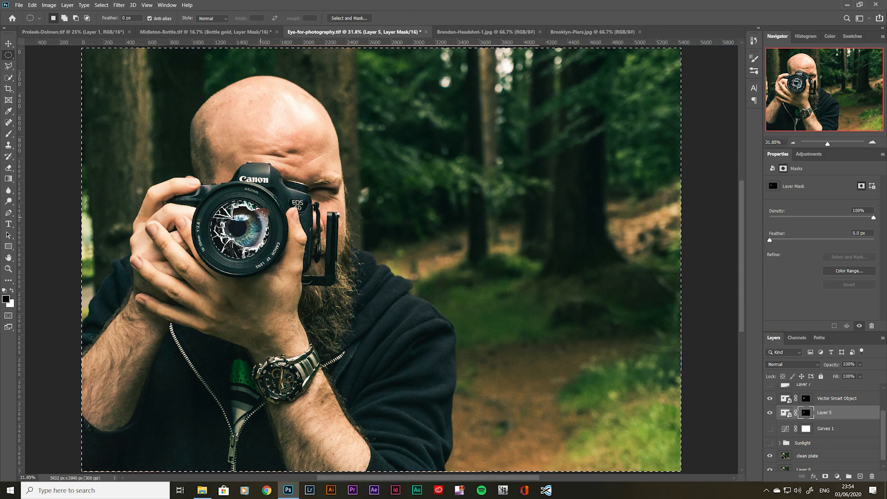
# - Paint black on Layer 5's mask over the part of the eye spilling past the lens circle with a 60 px brush, and deselect
pyautogui.press('b')
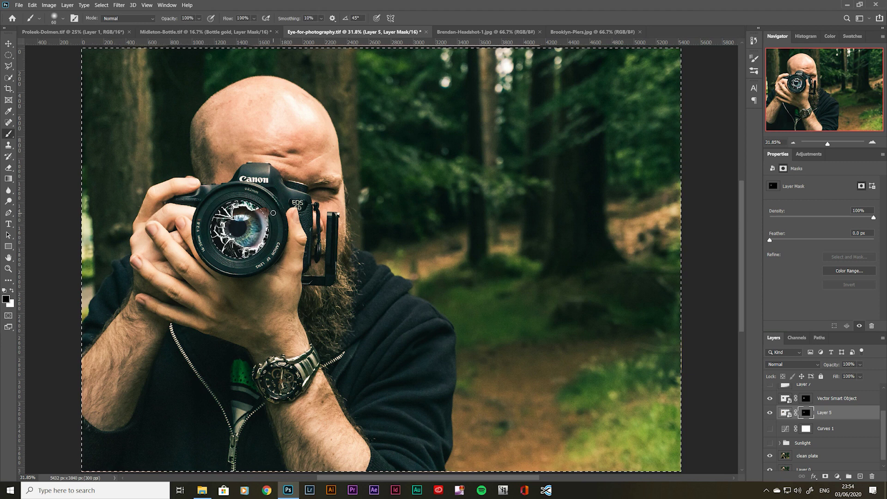
pyautogui.hotkey('ctrl', '+')
pyautogui.hotkey('ctrl', '+')
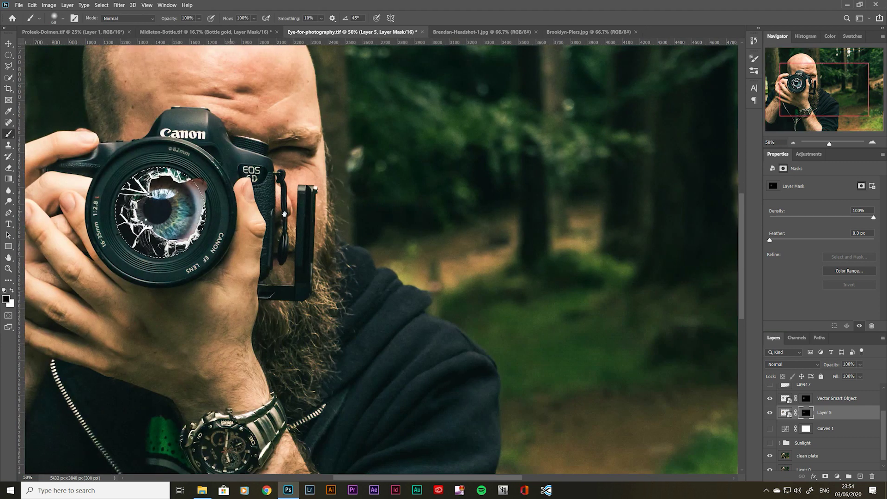
pyautogui.moveTo(230, 212); pyautogui.dragTo(284, 214)
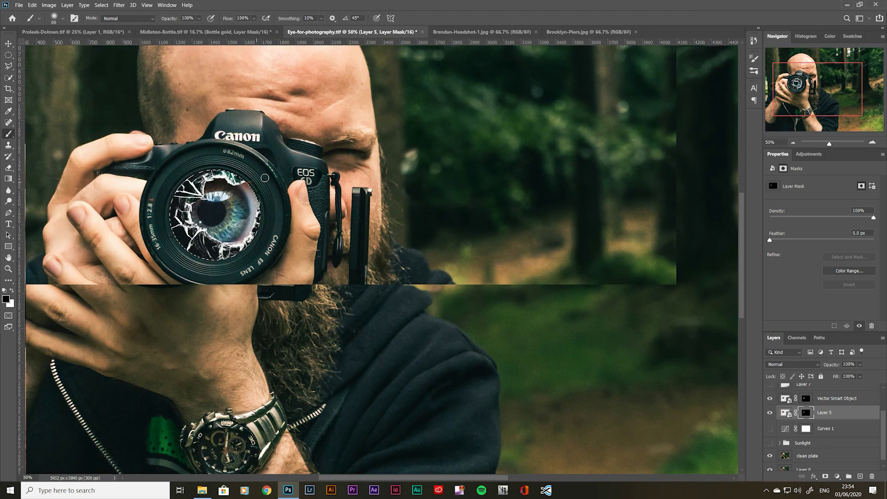
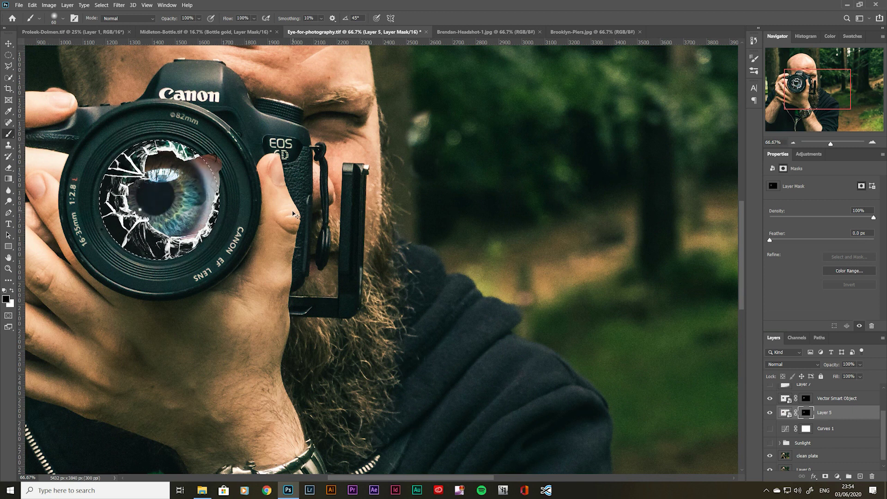
pyautogui.moveTo(234, 178)
pyautogui.mouseDown()
pyautogui.moveTo(222, 183)
pyautogui.moveTo(211, 156)
pyautogui.mouseUp()
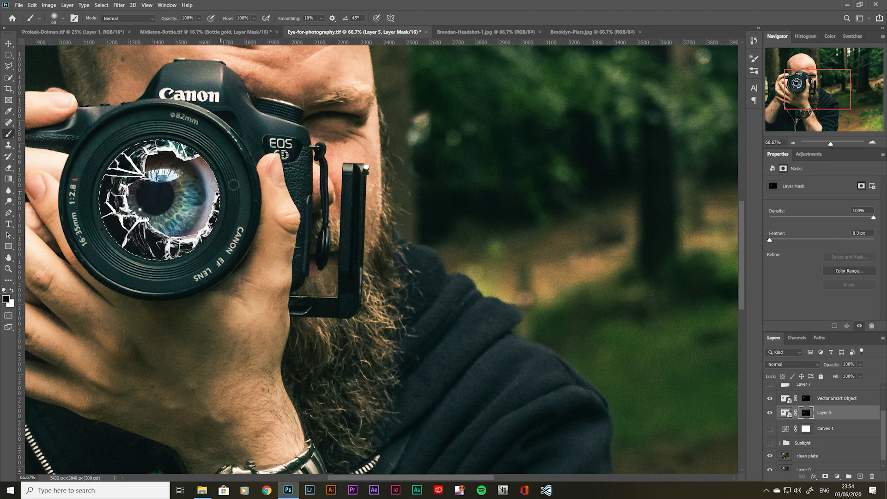
pyautogui.hotkey('ctrl', 'd')
pyautogui.press('v')
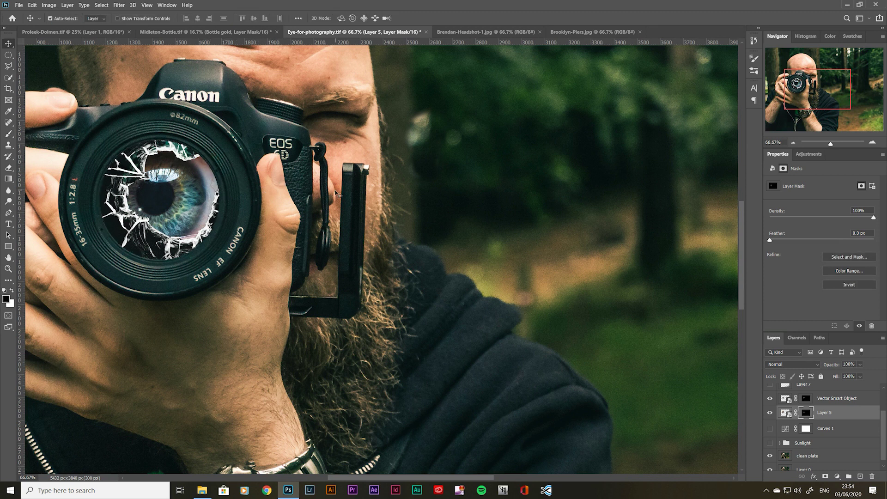
# - Compare the lens with the Vector Smart Object and Layer 5 layers each hidden and shown
pyautogui.hotkey('ctrl', '-')
pyautogui.hotkey('ctrl', '-')
pyautogui.hotkey('ctrl', '-')
pyautogui.hotkey('ctrl', '+')
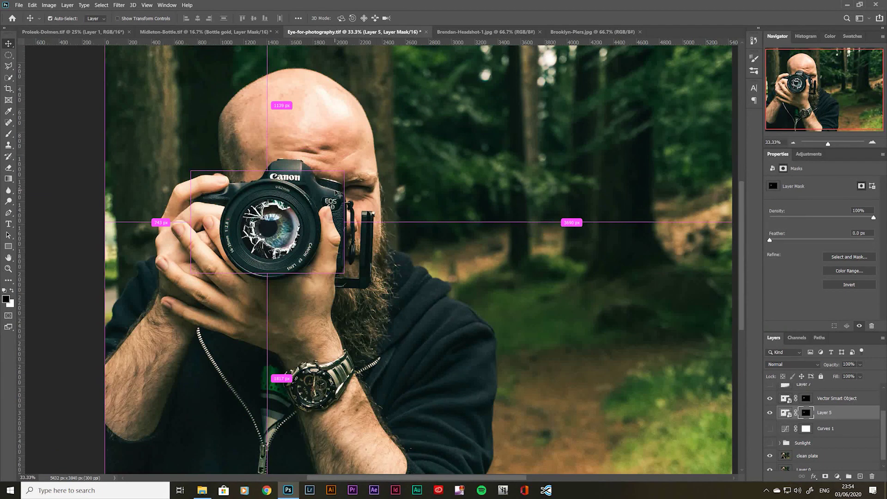
pyautogui.hotkey('ctrl', '+')
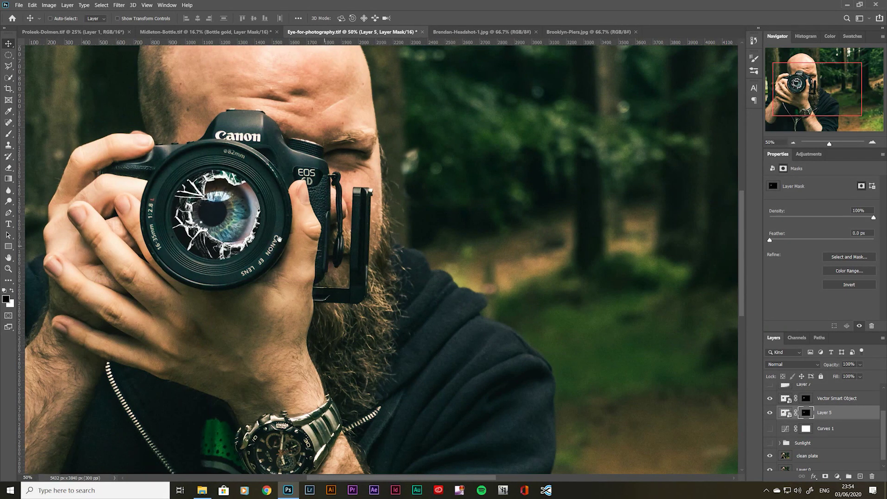
pyautogui.moveTo(233, 232); pyautogui.dragTo(279, 239)
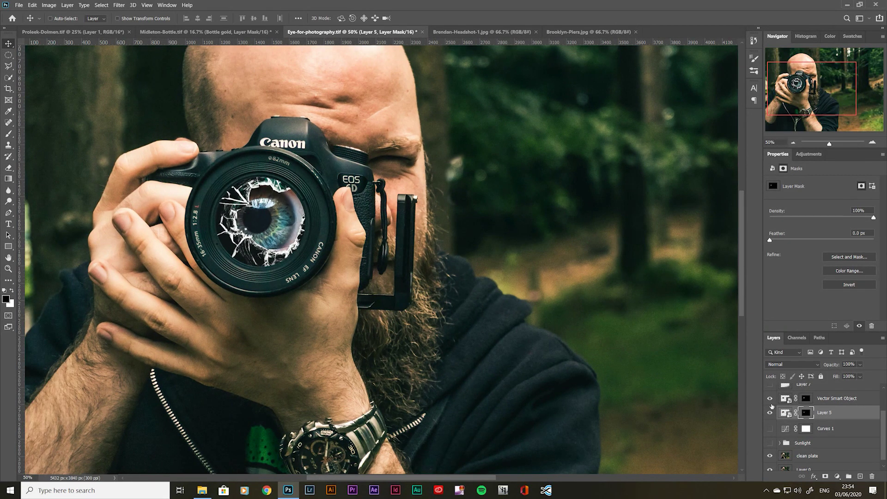
pyautogui.click(822, 401)
pyautogui.click(770, 399)
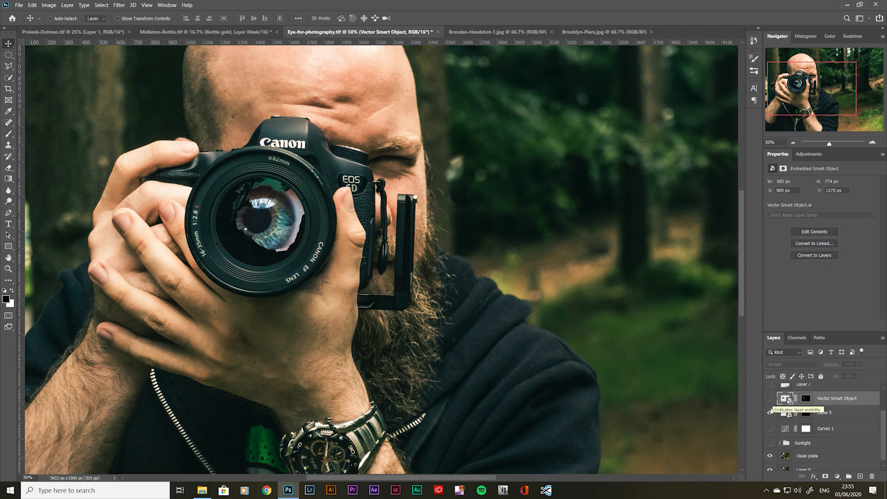
pyautogui.click(770, 412)
pyautogui.click(770, 412)
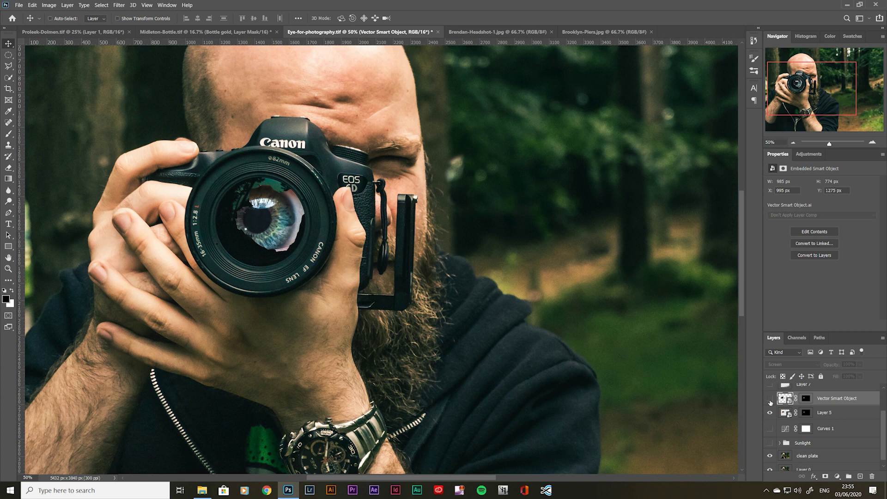
pyautogui.click(770, 400)
pyautogui.click(770, 401)
pyautogui.click(770, 413)
pyautogui.click(770, 412)
pyautogui.click(770, 412)
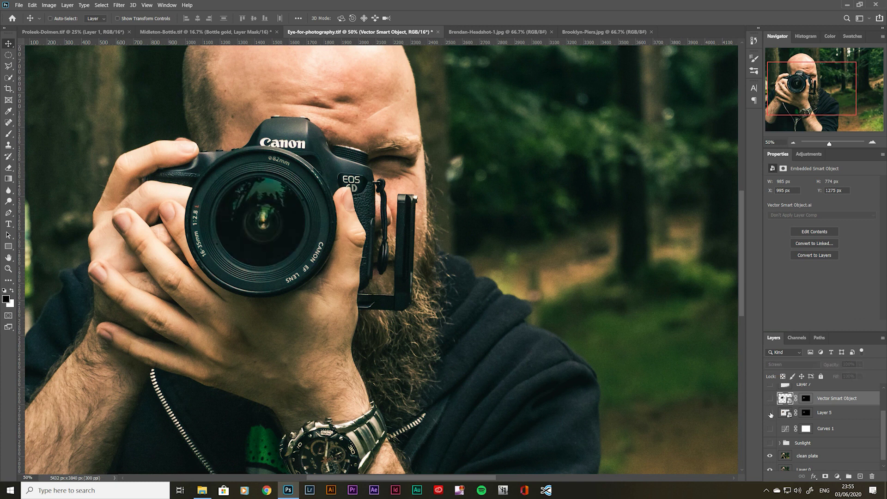
pyautogui.click(770, 400)
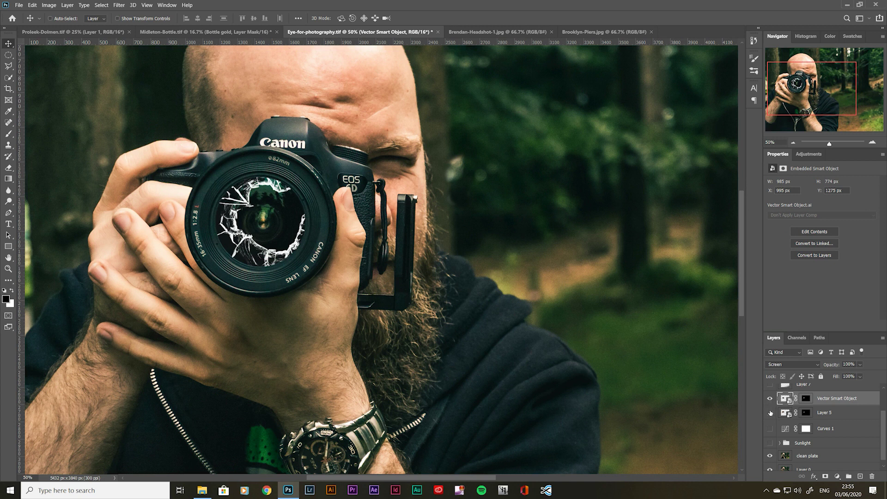
pyautogui.click(770, 413)
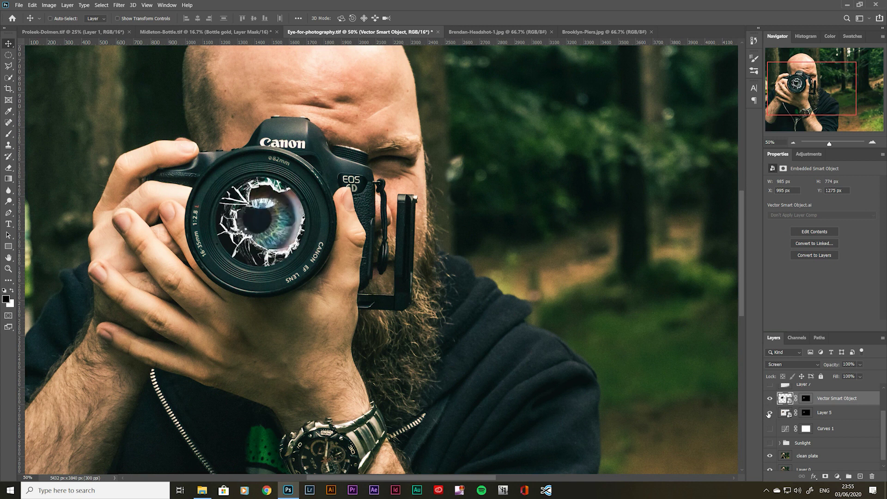
# - Add a new layer above Layer 5 and paint soft black shading around the edge of the eye with a 250 px brush
pyautogui.click(836, 412)
pyautogui.click(861, 476)
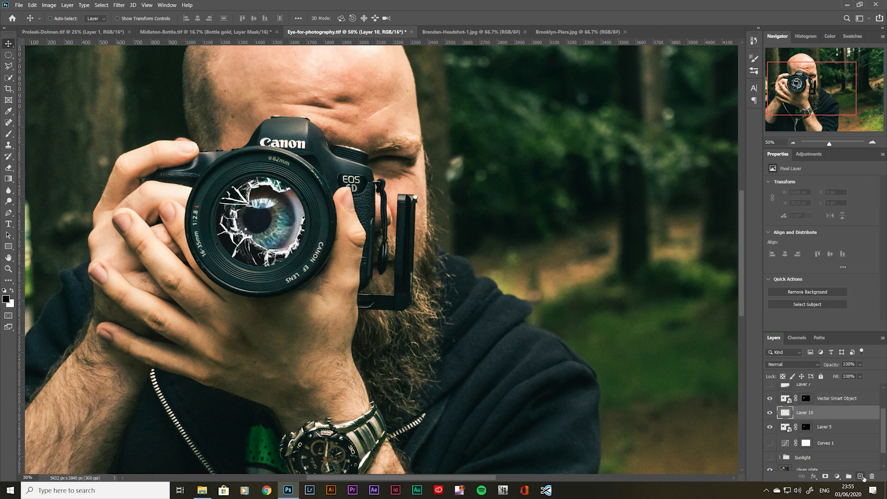
pyautogui.press('b')
pyautogui.press(']')
pyautogui.press(']')
pyautogui.press(']')
pyautogui.press(']')
pyautogui.press(']')
pyautogui.press(']')
pyautogui.press(']')
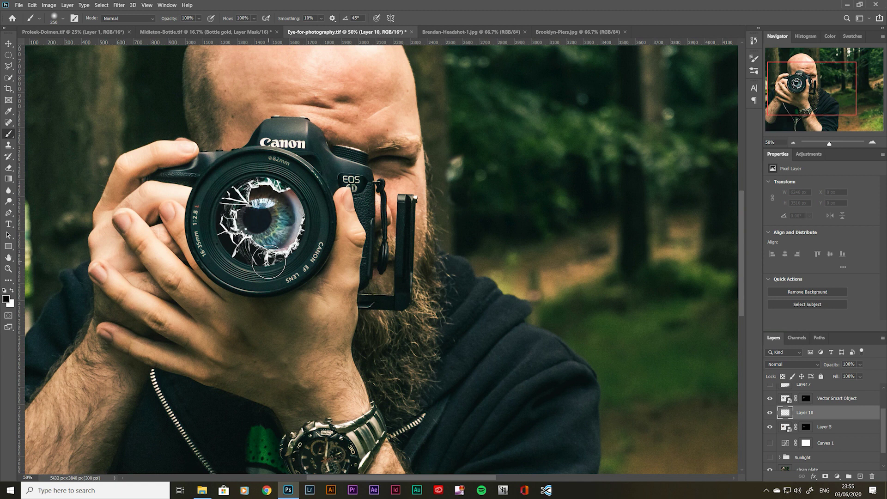
pyautogui.moveTo(248, 258)
pyautogui.mouseDown()
pyautogui.moveTo(226, 246)
pyautogui.moveTo(220, 210)
pyautogui.moveTo(252, 175)
pyautogui.moveTo(293, 182)
pyautogui.moveTo(274, 174)
pyautogui.moveTo(245, 181)
pyautogui.moveTo(227, 199)
pyautogui.moveTo(224, 225)
pyautogui.moveTo(237, 253)
pyautogui.moveTo(260, 266)
pyautogui.moveTo(300, 268)
pyautogui.mouseUp()
pyautogui.press('v')
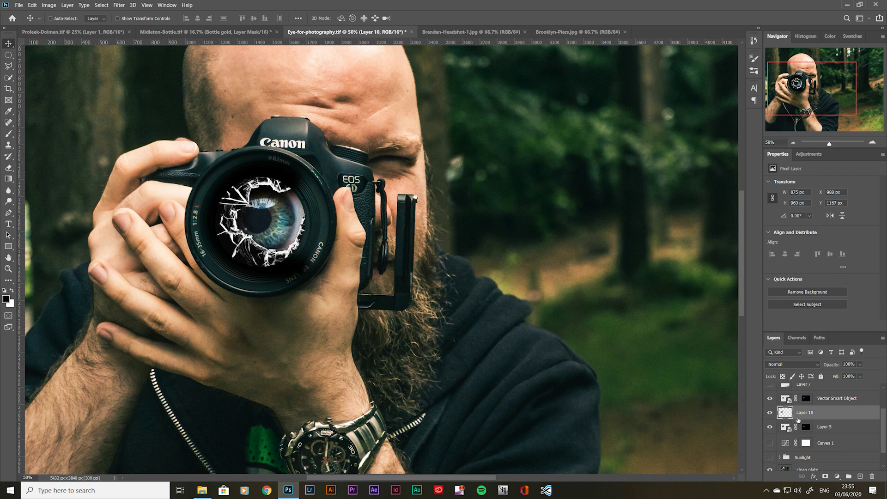
# - Clip Layer 10 to Layer 5 and check the shading with the Layer 5 and Vector Smart Object layers hidden and shown
pyautogui.keyDown('alt'); pyautogui.click(796, 418); pyautogui.keyUp('alt')
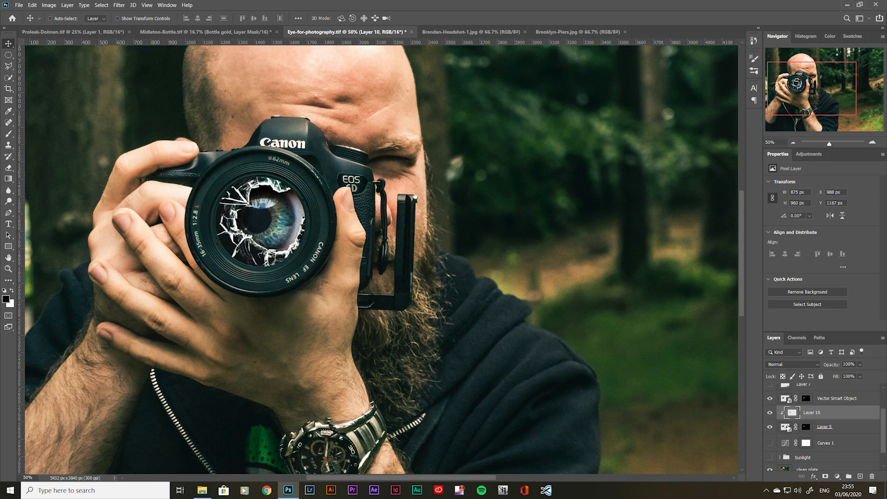
pyautogui.click(770, 428)
pyautogui.click(770, 427)
pyautogui.click(769, 400)
pyautogui.click(770, 429)
pyautogui.click(770, 427)
pyautogui.click(770, 427)
pyautogui.click(770, 429)
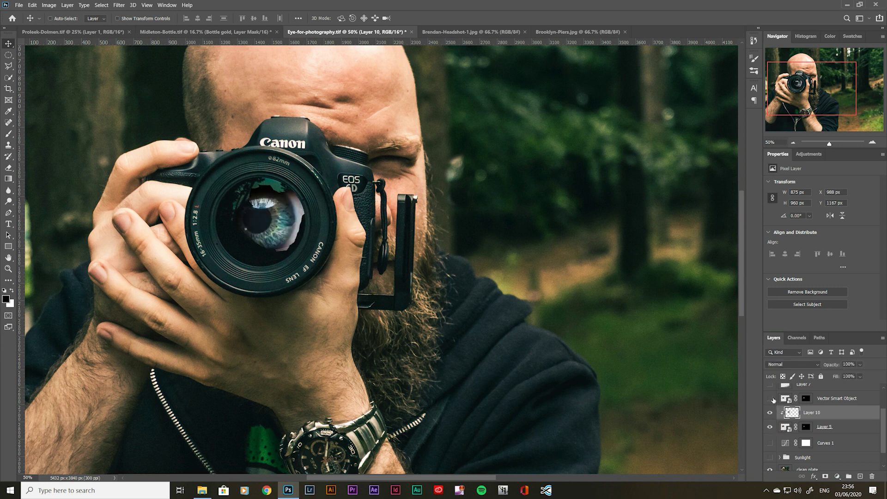
# - Show the Vector Smart Object layer and lower the opacity of Layer 10
pyautogui.click(769, 399)
pyautogui.click(860, 364)
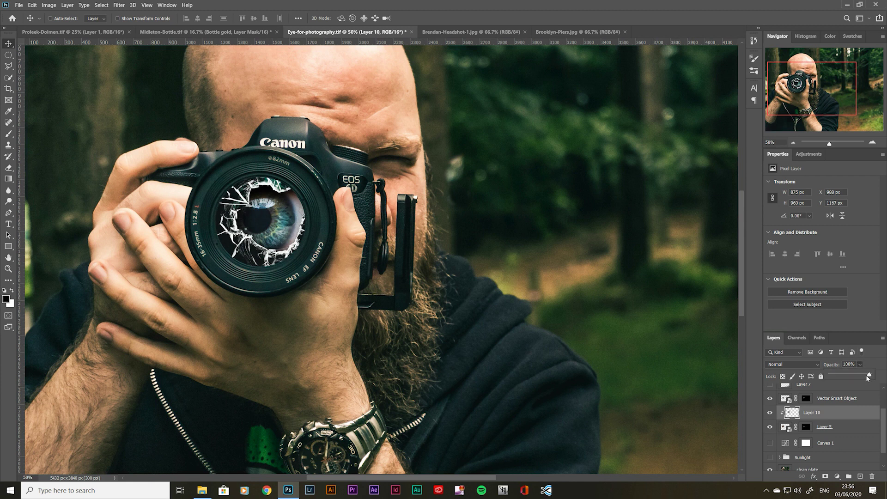
pyautogui.moveTo(853, 376); pyautogui.dragTo(852, 377)
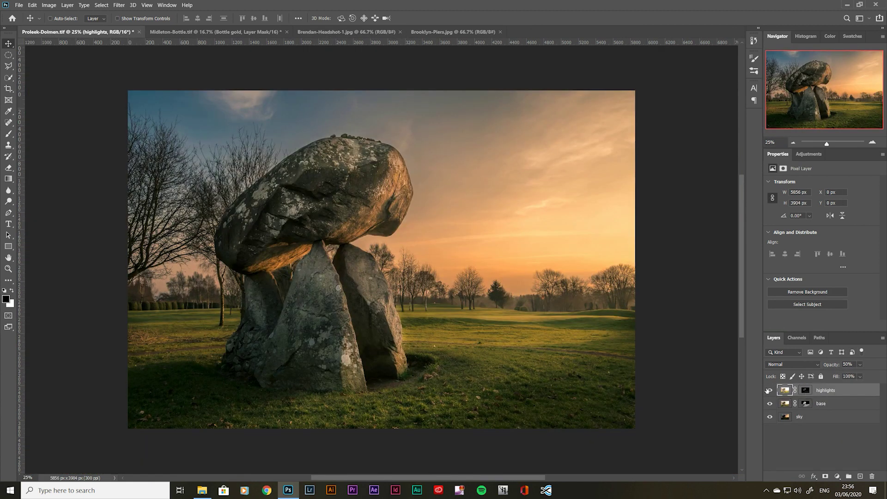
# - Compare the dolmen photo with the highlights and base layers hidden and shown
pyautogui.click(769, 390)
pyautogui.click(770, 404)
pyautogui.click(769, 404)
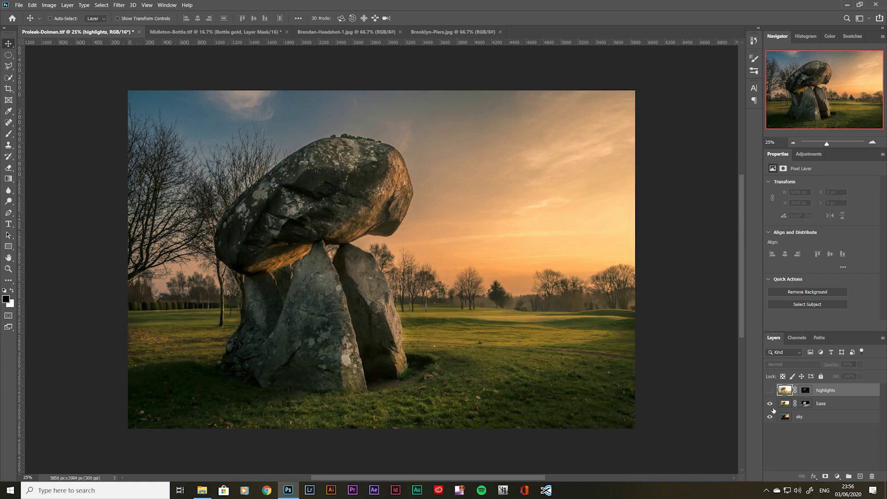
pyautogui.click(770, 390)
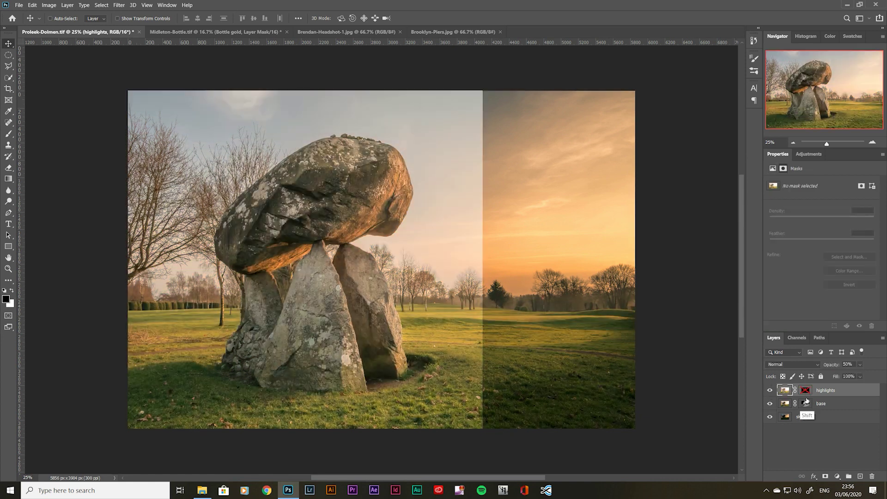
# - With the layer masks disabled, compare the unmasked sky, base and highlights exposures by hiding and showing the upper two layers
pyautogui.click(769, 391)
pyautogui.click(770, 404)
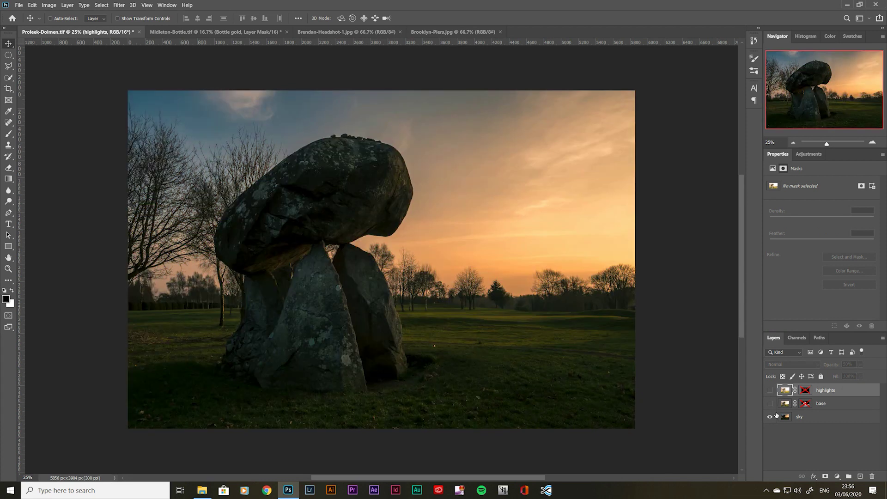
pyautogui.click(770, 403)
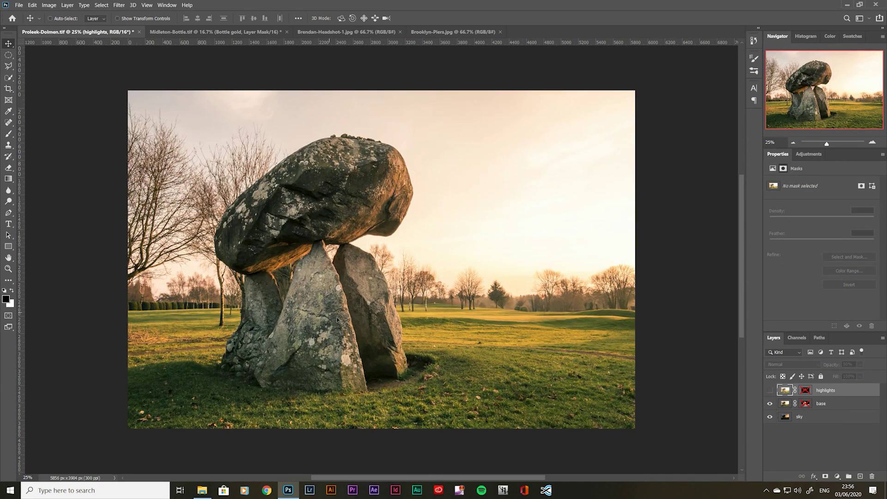
pyautogui.click(770, 391)
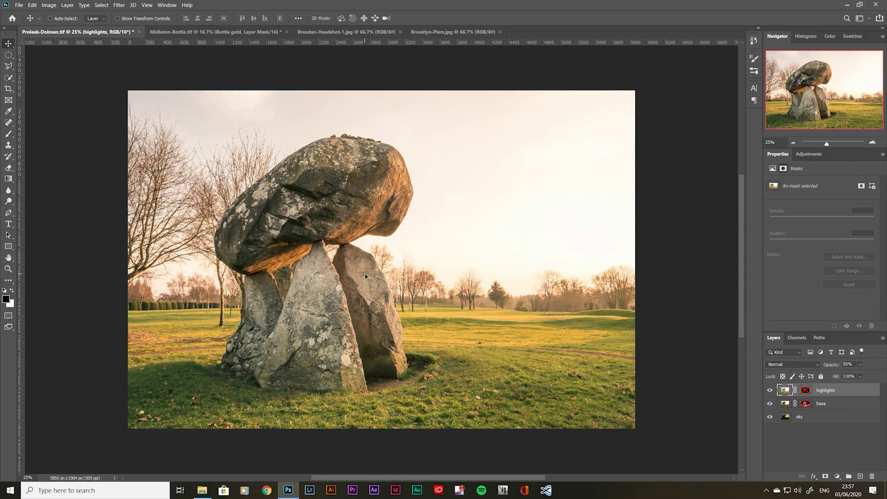
pyautogui.click(769, 391)
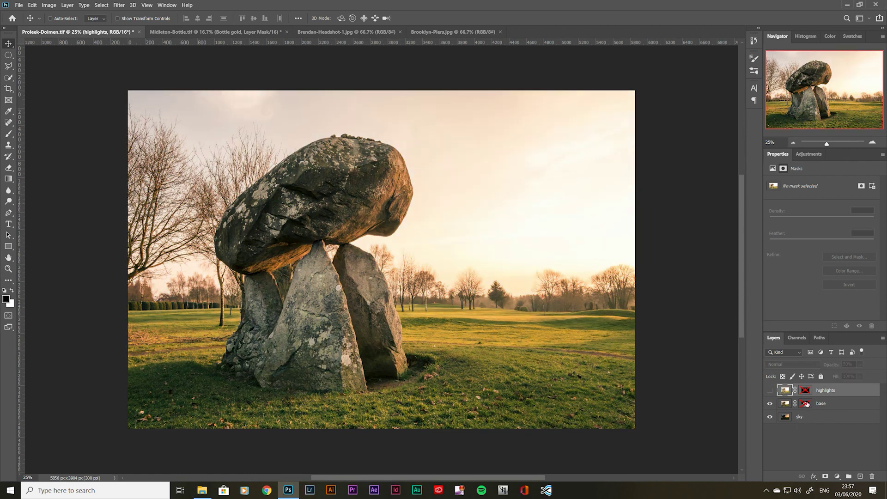
# - Re-enable the base layer's mask and compare the photo with the base layer hidden and shown
pyautogui.keyDown('shift'); pyautogui.click(806, 403); pyautogui.keyUp('shift')
pyautogui.click(770, 404)
pyautogui.click(770, 405)
pyautogui.click(770, 405)
pyautogui.click(771, 404)
# - Re-enable the highlights layer's mask and compare the photo with the highlights layer hidden and shown
pyautogui.keyDown('shift'); pyautogui.click(804, 390); pyautogui.keyUp('shift')
pyautogui.click(769, 390)
pyautogui.click(769, 390)
pyautogui.click(770, 390)
pyautogui.click(769, 390)
pyautogui.click(769, 391)
pyautogui.click(769, 390)
# - Inspect the base layer's mask on its own and delete the masks from the base and highlights layers
pyautogui.click(806, 404)
pyautogui.keyDown('alt'); pyautogui.click(806, 403); pyautogui.keyUp('alt')
pyautogui.keyDown('alt'); pyautogui.click(806, 405); pyautogui.keyUp('alt')
pyautogui.rightClick(806, 404)
pyautogui.click(813, 340)
# - Add a new layer above the highlights layer and hide the highlights and base layers
pyautogui.click(822, 391)
pyautogui.click(859, 475)
pyautogui.click(770, 417)
# - On the sky layer, select the dolmen and the ground below the horizon with the Quick Selection tool
pyautogui.click(782, 431)
pyautogui.press('w')
pyautogui.moveTo(269, 322)
pyautogui.mouseDown()
pyautogui.moveTo(188, 338)
pyautogui.moveTo(488, 347)
pyautogui.moveTo(205, 221)
pyautogui.moveTo(218, 238)
pyautogui.moveTo(169, 293)
pyautogui.moveTo(347, 267)
pyautogui.moveTo(305, 287)
pyautogui.moveTo(574, 346)
pyautogui.moveTo(620, 311)
pyautogui.moveTo(633, 286)
pyautogui.mouseUp()
pyautogui.press('[')
pyautogui.press('[')
pyautogui.press('[')
pyautogui.press('[')
pyautogui.press('[')
pyautogui.press('[')
pyautogui.press('[')
pyautogui.press('[')
# - Refine the selection edge around the bare trees in Select and Mask and output it as a selection
pyautogui.click(296, 18)
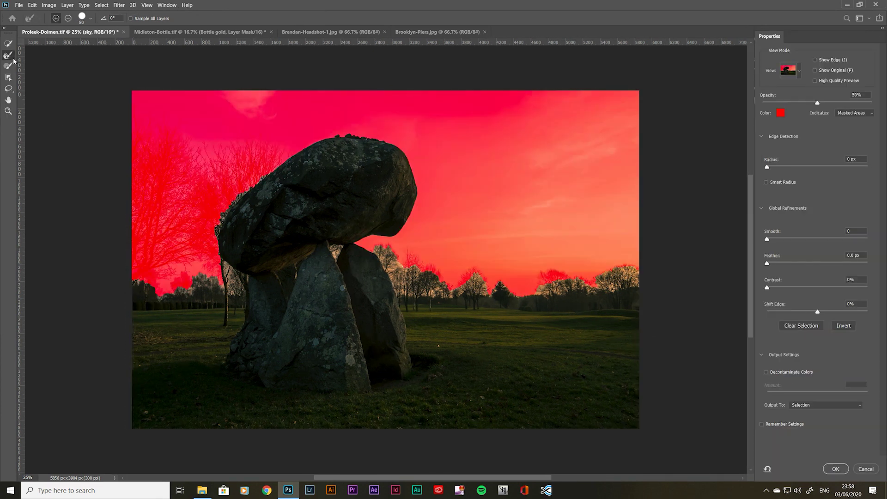
pyautogui.moveTo(226, 287)
pyautogui.mouseDown()
pyautogui.moveTo(208, 199)
pyautogui.moveTo(157, 162)
pyautogui.moveTo(137, 123)
pyautogui.moveTo(212, 290)
pyautogui.mouseUp()
pyautogui.press('[')
pyautogui.moveTo(374, 258)
pyautogui.mouseDown()
pyautogui.moveTo(475, 284)
pyautogui.moveTo(608, 273)
pyautogui.mouseUp()
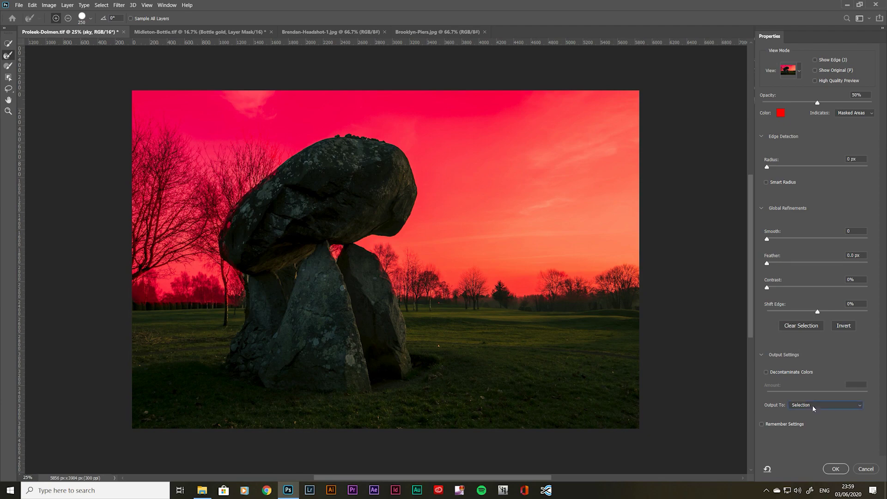
pyautogui.click(813, 409)
pyautogui.click(814, 409)
pyautogui.click(838, 469)
# - Fill the foreground selection with black on Layer 1 and deselect it
pyautogui.click(788, 392)
pyautogui.hotkey('alt', 'BackSpace')
pyautogui.hotkey('ctrl', 'd')
pyautogui.press('v')
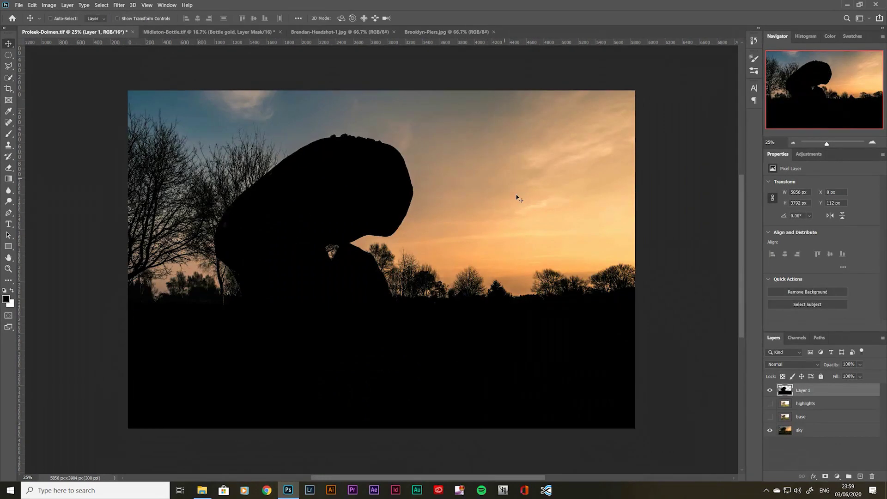
# - Show the base layer, hide Layer 1, and add a black layer mask to the base layer
pyautogui.click(770, 416)
pyautogui.click(770, 390)
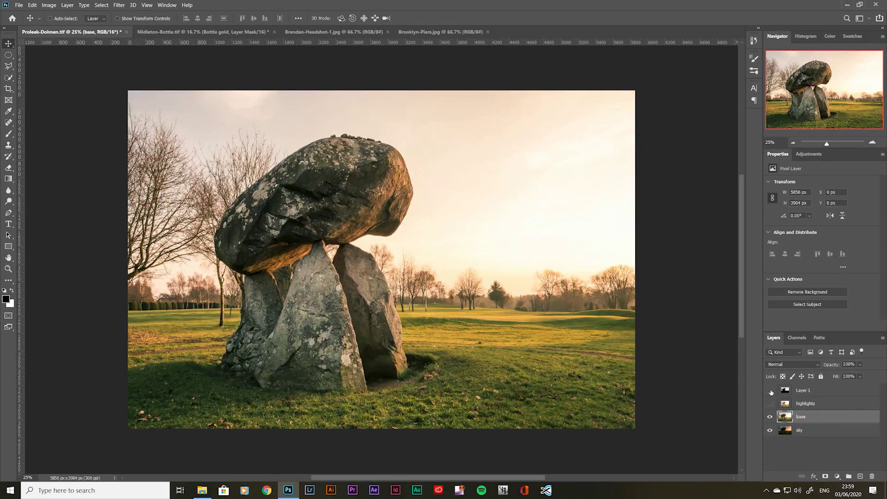
pyautogui.click(804, 417)
pyautogui.hotkey('ctrl', 'i')
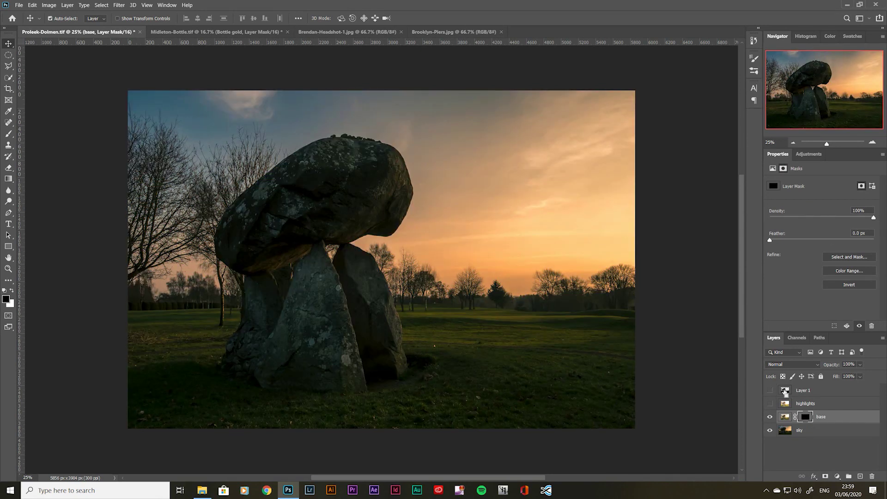
# - Load the Layer 1 shape as a selection and paint white on the base mask over the foreground at 40% opacity
pyautogui.press('b')
pyautogui.press('x')
pyautogui.press(']')
pyautogui.press(']')
pyautogui.press(']')
pyautogui.press(']')
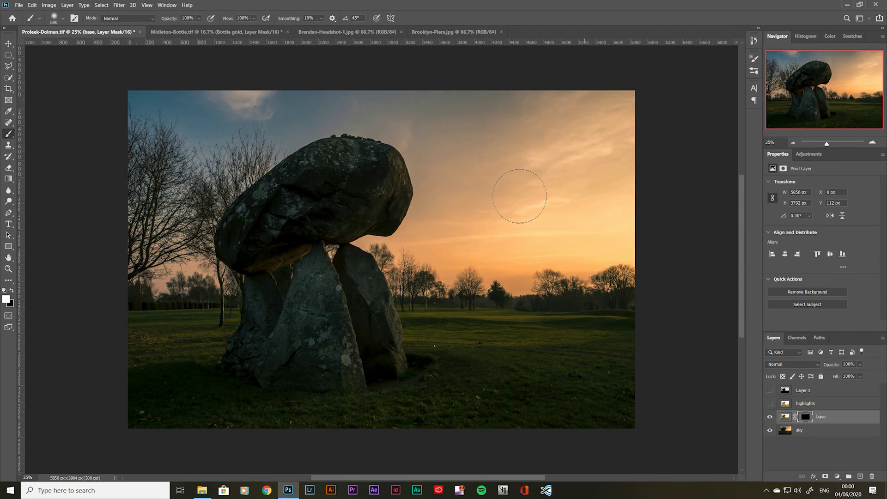
pyautogui.press('4')
pyautogui.moveTo(176, 311)
pyautogui.mouseDown()
pyautogui.moveTo(452, 260)
pyautogui.moveTo(161, 204)
pyautogui.moveTo(234, 354)
pyautogui.mouseUp()
# - Paint black on the base mask along the distant tree line with a smaller brush at 100% opacity
pyautogui.press('x')
pyautogui.press('[')
pyautogui.press('[')
pyautogui.press('[')
pyautogui.press('[')
pyautogui.press('[')
pyautogui.press('[')
pyautogui.press('0')
pyautogui.moveTo(647, 291)
pyautogui.mouseDown()
pyautogui.moveTo(502, 296)
pyautogui.moveTo(550, 284)
pyautogui.moveTo(611, 293)
pyautogui.mouseUp()
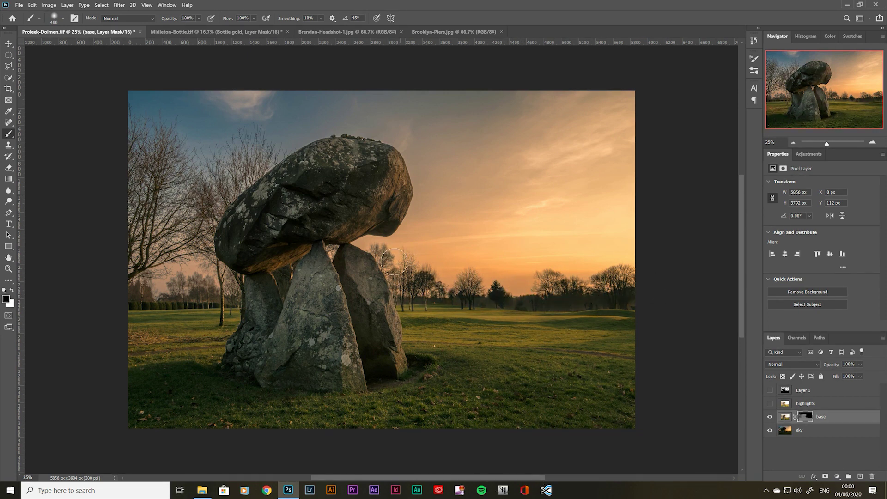
# - Paint white on the base mask over the capstone's sunlit edge and the grass beside the dolmen with a larger brush
pyautogui.press('x')
pyautogui.press(']')
pyautogui.press(']')
pyautogui.press(']')
pyautogui.moveTo(375, 216)
pyautogui.mouseDown()
pyautogui.moveTo(394, 179)
pyautogui.moveTo(348, 326)
pyautogui.moveTo(394, 204)
pyautogui.mouseUp()
pyautogui.press('5')
pyautogui.moveTo(418, 333); pyautogui.dragTo(505, 367)
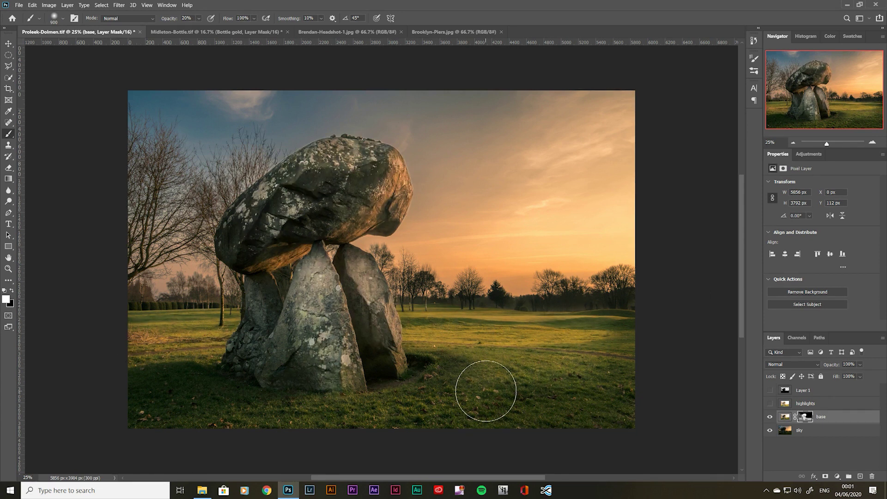
# - Compare the dolmen photo with the newly masked base layer hidden and shown
pyautogui.press('v')
pyautogui.click(770, 417)
pyautogui.click(771, 417)
pyautogui.click(770, 417)
pyautogui.click(771, 417)
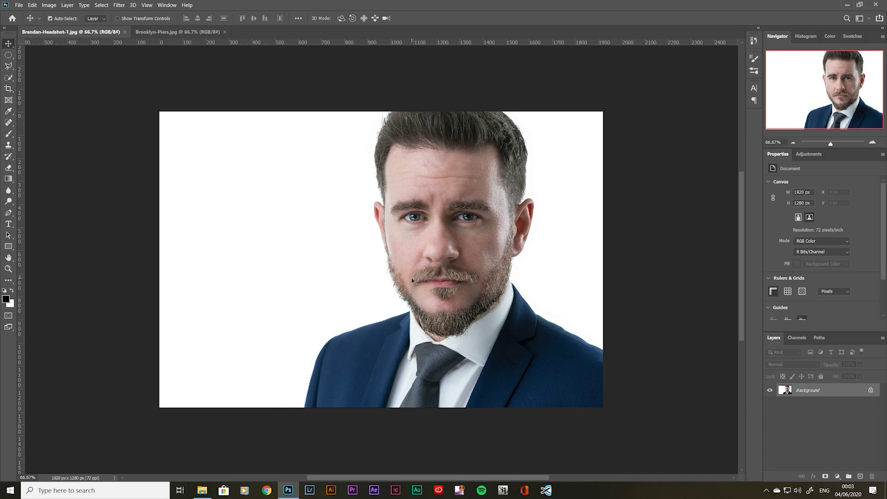
# - Add a Hue/Saturation adjustment layer above the Background of the headshot photo
pyautogui.hotkey('ctrl', '+')
pyautogui.hotkey('ctrl', '+')
pyautogui.moveTo(412, 281); pyautogui.dragTo(345, 64)
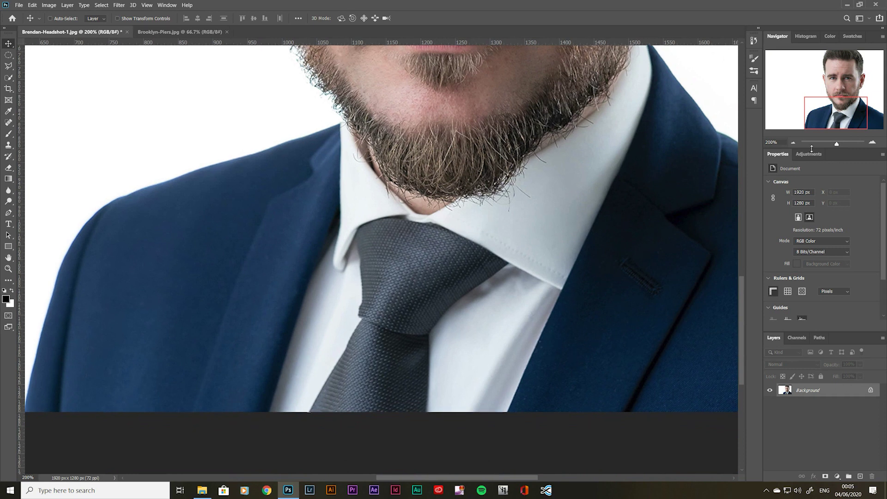
pyautogui.click(812, 156)
pyautogui.click(783, 182)
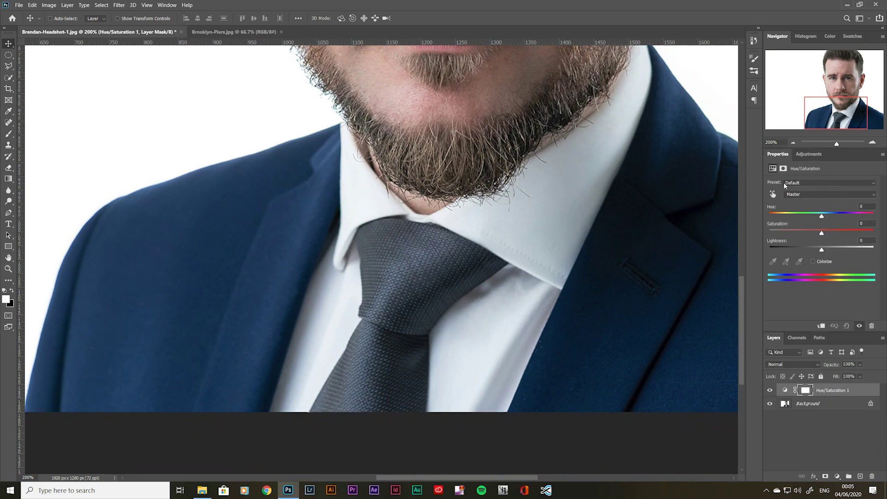
# - Colorize the Hue/Saturation adjustment red with hue 0, saturation 84 and lightness +13
pyautogui.hotkey('ctrl', '0')
pyautogui.click(813, 262)
pyautogui.moveTo(769, 216); pyautogui.dragTo(825, 252)
pyautogui.moveTo(769, 217)
pyautogui.mouseDown()
pyautogui.moveTo(876, 216)
pyautogui.moveTo(756, 217)
pyautogui.mouseUp()
pyautogui.moveTo(837, 233); pyautogui.dragTo(828, 252)
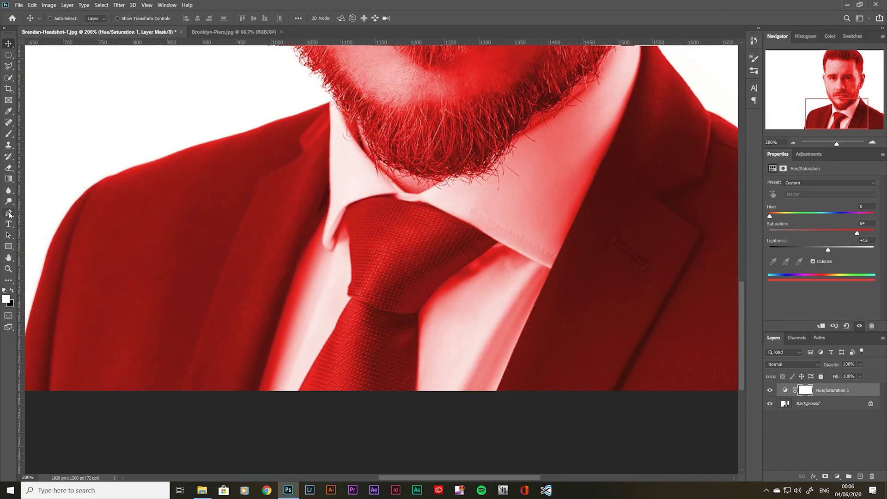
# - Trace a closed Pen path around the knot and the hanging part of the tie
pyautogui.click(9, 213)
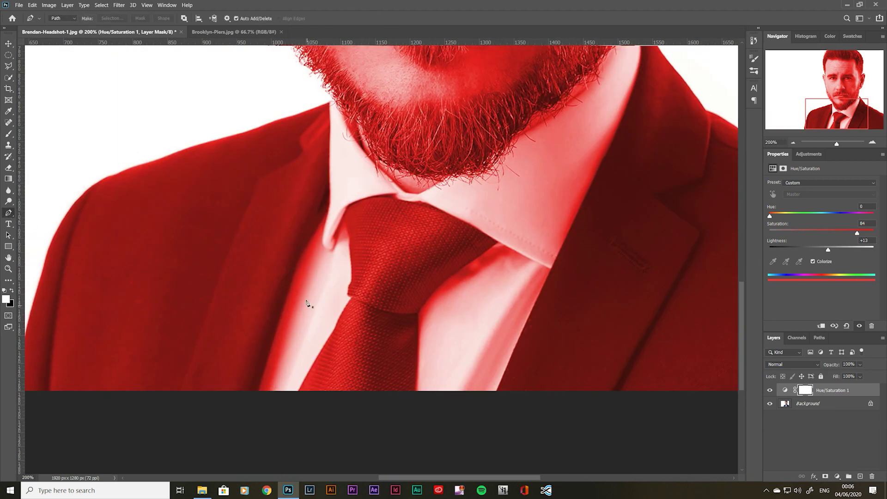
pyautogui.scroll(2, 300, 393)
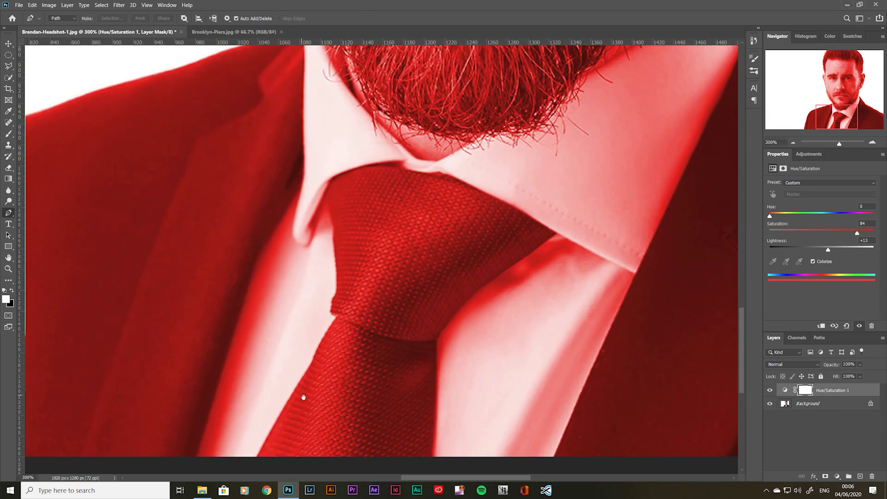
pyautogui.click(308, 442)
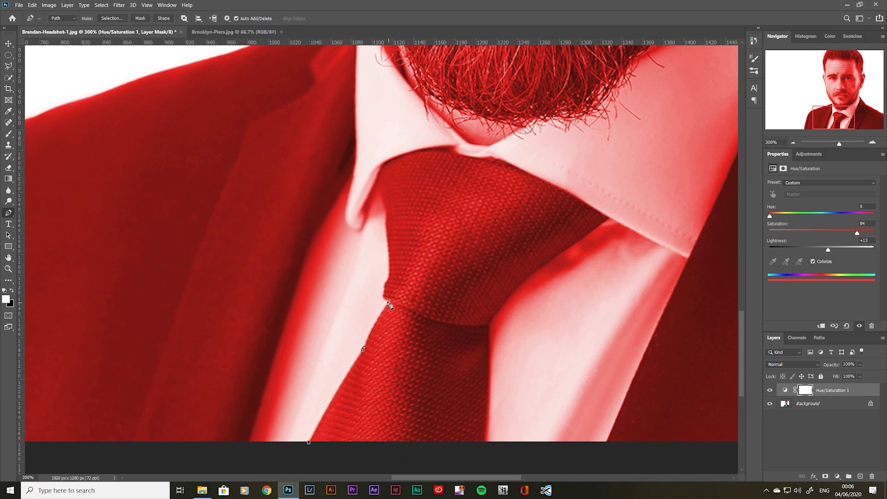
pyautogui.click(386, 222)
pyautogui.click(383, 194)
pyautogui.click(380, 173)
pyautogui.click(384, 163)
pyautogui.click(395, 158)
pyautogui.click(415, 151)
pyautogui.click(433, 149)
pyautogui.click(449, 150)
pyautogui.click(510, 295)
pyautogui.click(488, 325)
pyautogui.moveTo(488, 384); pyautogui.dragTo(484, 404)
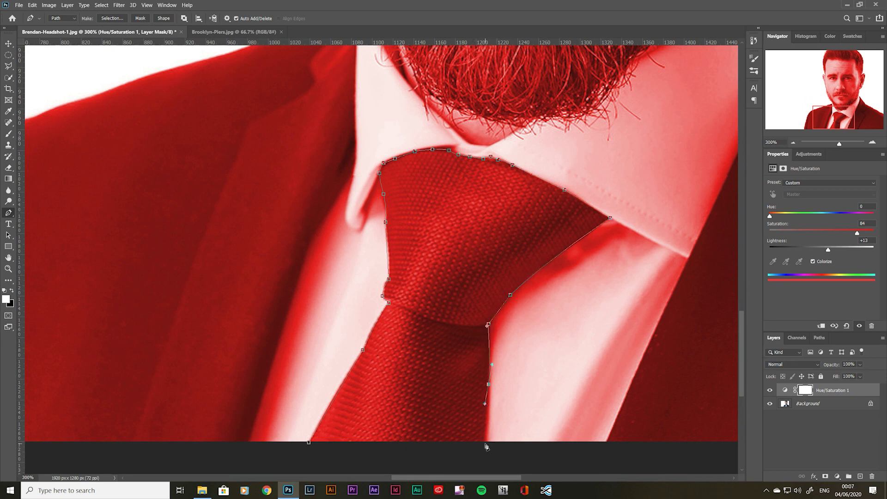
pyautogui.click(308, 442)
# - Convert the tie path into a new anti-aliased selection with a feather radius of 0 pixels
pyautogui.click(111, 18)
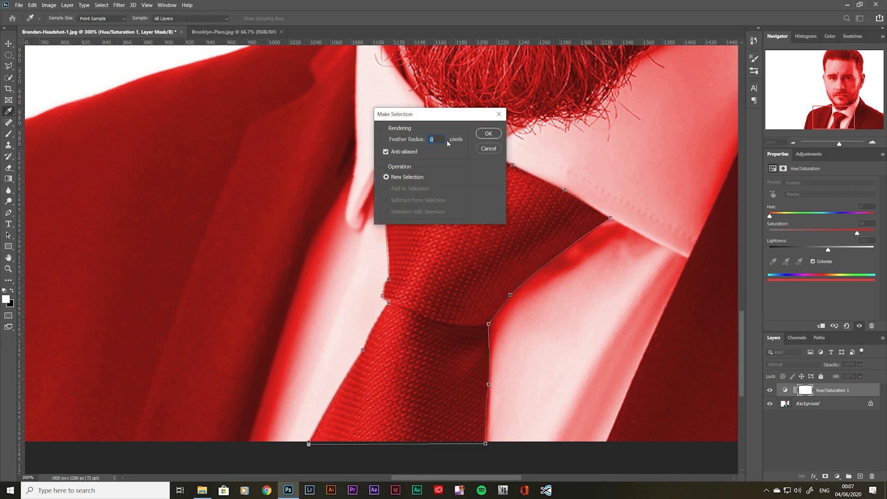
pyautogui.click(486, 135)
pyautogui.press('v')
pyautogui.hotkey('ctrl', '0')
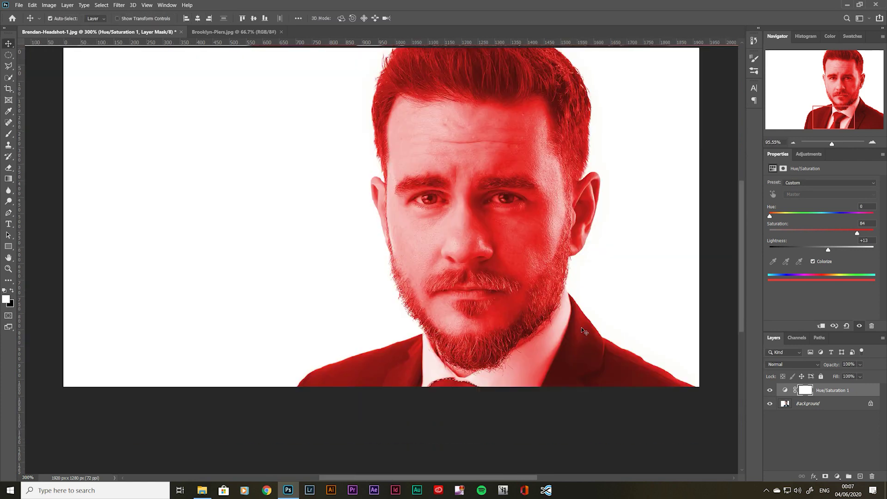
# - Fill the Hue/Saturation mask with black everywhere outside the tie selection and deselect
pyautogui.hotkey('shift', 'F5')
pyautogui.click(494, 133)
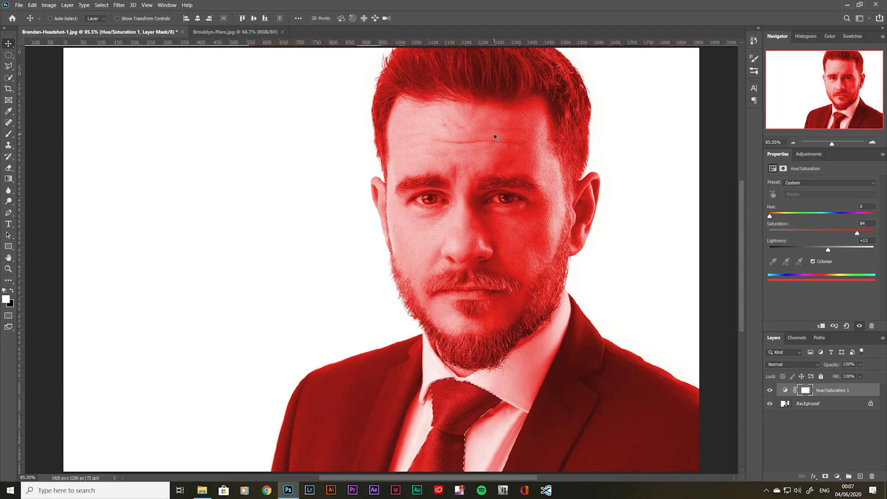
pyautogui.hotkey('ctrl', 'shift', 'i')
pyautogui.hotkey('shift', 'F5')
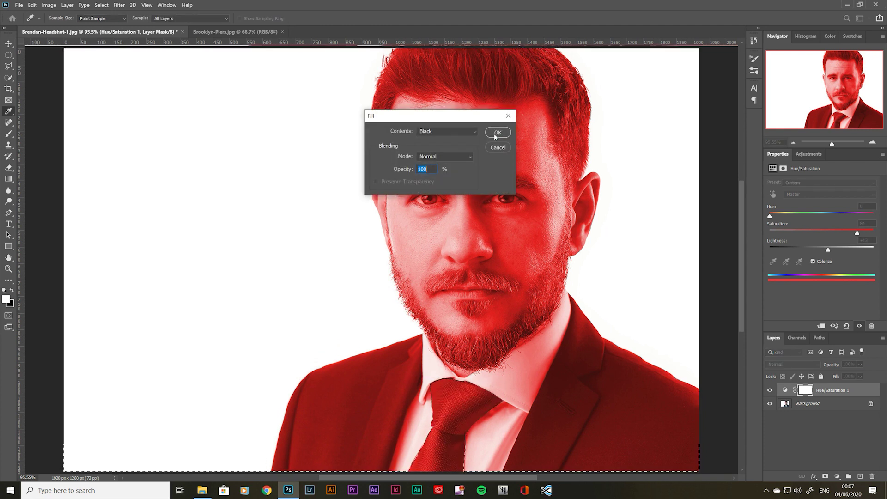
pyautogui.click(494, 134)
pyautogui.hotkey('ctrl', 'd')
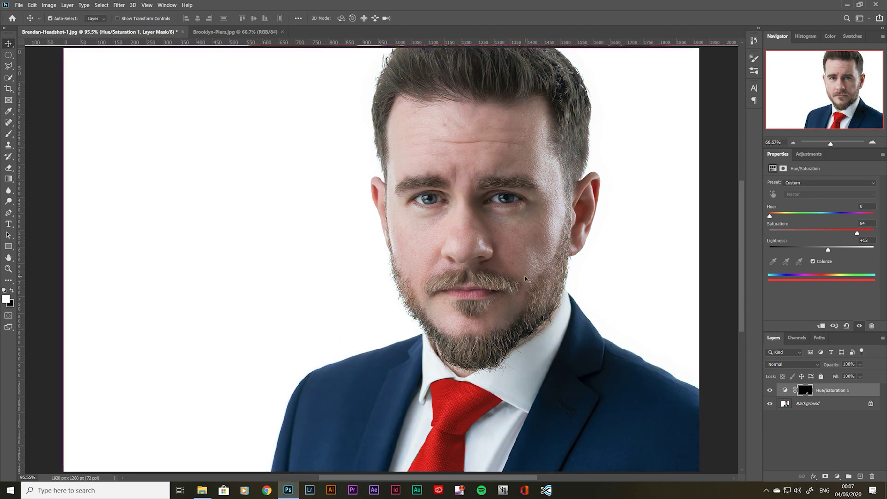
# - Paint white on the Hue/Saturation mask with a small brush along the uncoloured edge of the tie knot
pyautogui.hotkey('ctrl', '+')
pyautogui.hotkey('ctrl', '+')
pyautogui.hotkey('ctrl', '+')
pyautogui.moveTo(550, 336); pyautogui.dragTo(432, 103)
pyautogui.moveTo(476, 296); pyautogui.dragTo(374, 132)
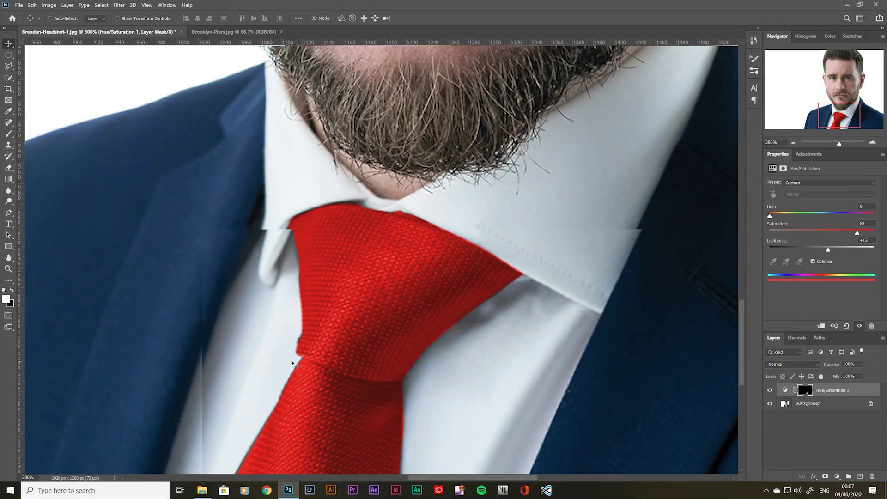
pyautogui.press('b')
pyautogui.press('[')
pyautogui.press('[')
pyautogui.press('[')
pyautogui.press('[')
pyautogui.press('[')
pyautogui.press('[')
pyautogui.press('[')
pyautogui.press('[')
pyautogui.press('[')
pyautogui.press('[')
pyautogui.press('[')
pyautogui.press('[')
pyautogui.press('[')
pyautogui.press('[')
pyautogui.press('[')
pyautogui.press('[')
pyautogui.press('[')
pyautogui.press('[')
pyautogui.press('[')
pyautogui.press('[')
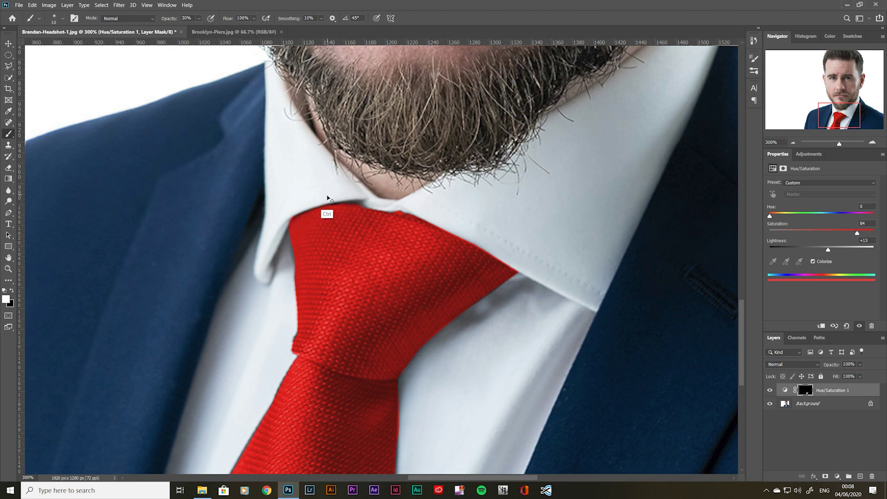
pyautogui.press(']')
pyautogui.press(']')
pyautogui.press(']')
pyautogui.moveTo(302, 237); pyautogui.dragTo(305, 255)
# - Touch up the Hue/Saturation mask with white at 100% brush opacity along the edges of the tie and knot
pyautogui.press('[')
pyautogui.press('[')
pyautogui.press('[')
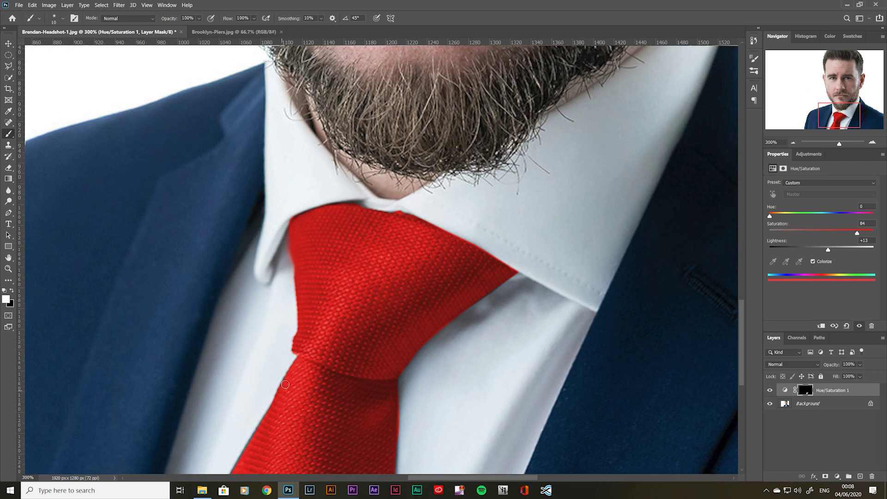
pyautogui.press('space')
pyautogui.moveTo(308, 396); pyautogui.dragTo(337, 306)
pyautogui.moveTo(275, 369); pyautogui.dragTo(303, 320)
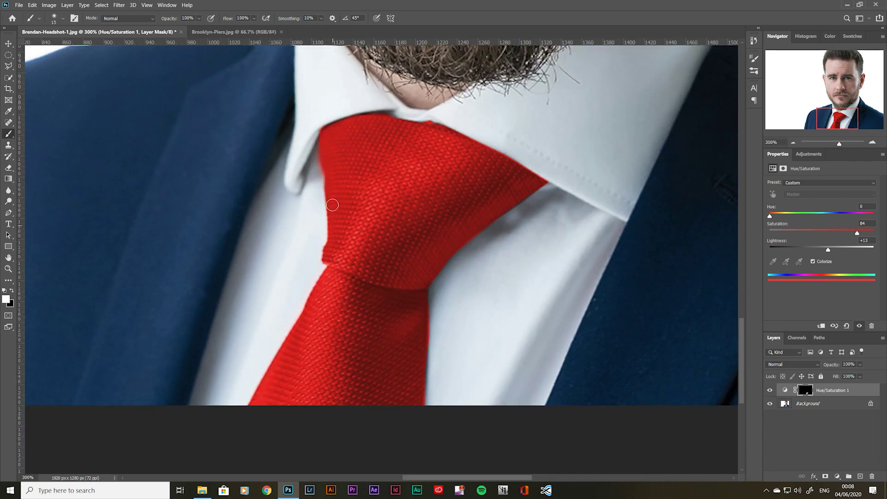
pyautogui.moveTo(423, 126); pyautogui.dragTo(529, 186)
pyautogui.press(']')
pyautogui.press(']')
pyautogui.press(']')
pyautogui.press('v')
pyautogui.hotkey('ctrl', '0')
# - Recolour the tie by adjusting the hue, lightness and saturation of the masked Hue/Saturation layer
pyautogui.moveTo(769, 216); pyautogui.dragTo(822, 250)
pyautogui.click(822, 250)
pyautogui.click(847, 232)
pyautogui.moveTo(808, 216); pyautogui.dragTo(824, 215)
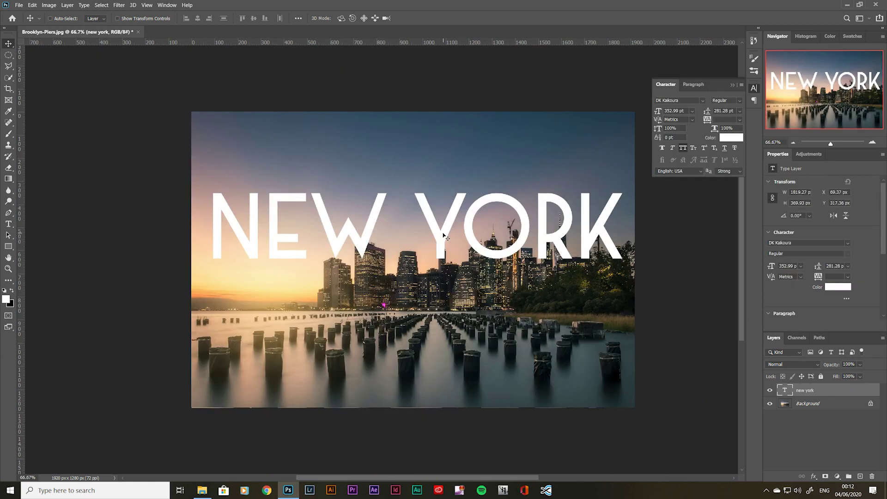
pyautogui.click(859, 475)
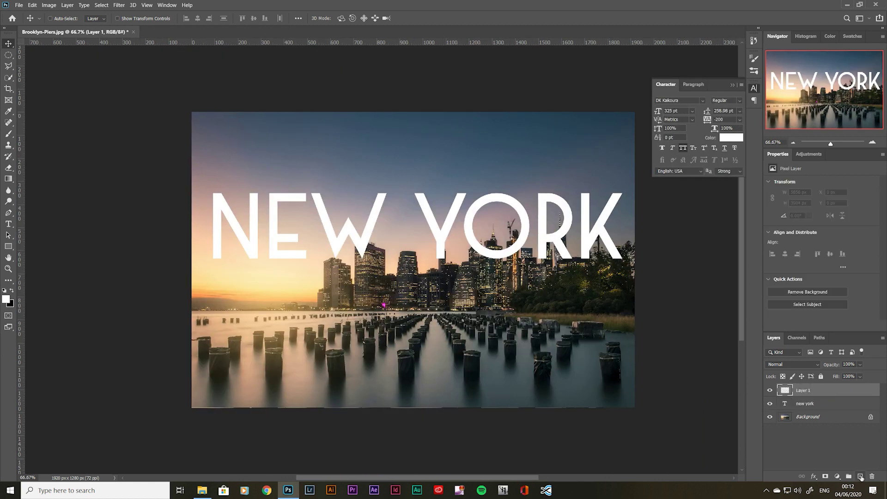
pyautogui.click(769, 390)
pyautogui.click(770, 404)
pyautogui.press('Delete')
# - Add a layer mask to the new york text layer and hide the layer
pyautogui.click(769, 390)
pyautogui.click(825, 476)
pyautogui.click(770, 390)
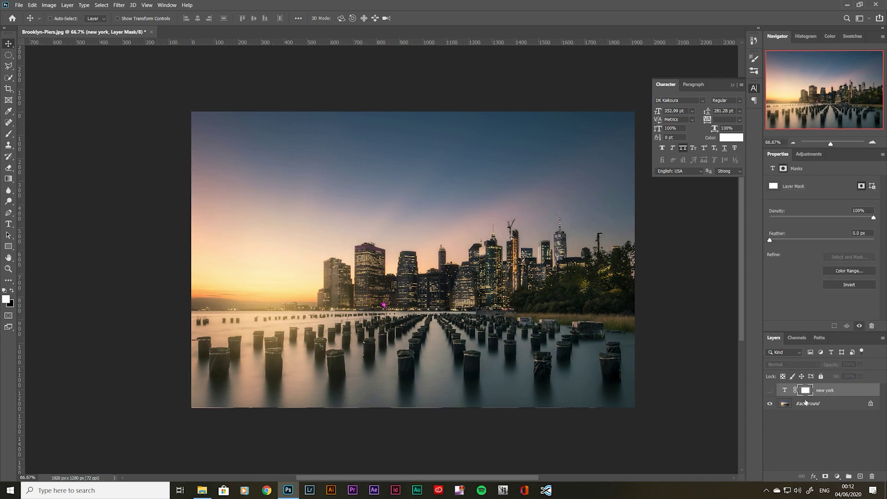
# - Select the skyline, trees and water of the Background photo with Quick Selection, refining the selection with a smaller brush
pyautogui.click(806, 401)
pyautogui.press('w')
pyautogui.moveTo(199, 332); pyautogui.dragTo(295, 331)
pyautogui.hotkey('ctrl', 'd')
pyautogui.press('[')
pyautogui.press('[')
pyautogui.press('[')
pyautogui.press('[')
pyautogui.moveTo(338, 292)
pyautogui.mouseDown()
pyautogui.moveTo(464, 300)
pyautogui.moveTo(560, 286)
pyautogui.moveTo(435, 364)
pyautogui.moveTo(222, 323)
pyautogui.mouseUp()
pyautogui.press('[')
pyautogui.press('[')
pyautogui.press('[')
pyautogui.press('[')
pyautogui.press('[')
pyautogui.press('[')
pyautogui.press('[')
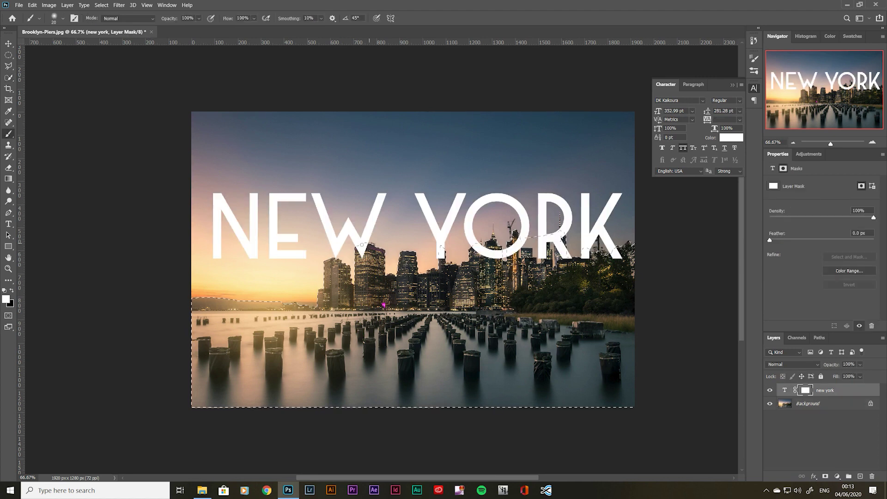
# - Try filling the selected skyline area of the new york mask with black in Normal mode at 100% opacity
pyautogui.hotkey('shift', 'BackSpace')
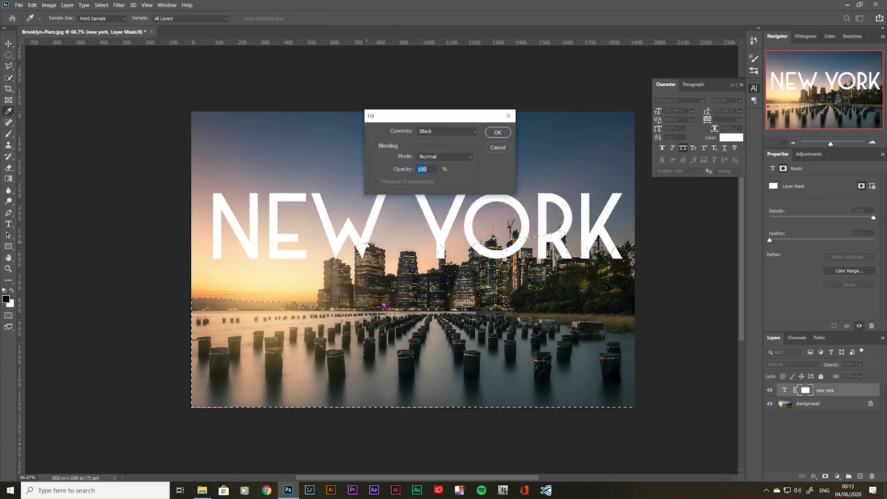
pyautogui.press('Return')
pyautogui.hotkey('ctrl', 'd')
pyautogui.press('v')
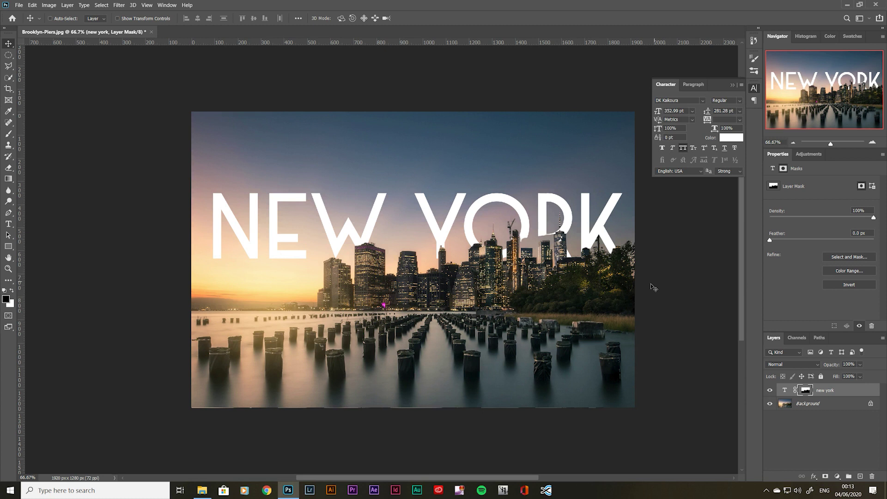
pyautogui.hotkey('ctrl', 'z')
pyautogui.hotkey('ctrl', 'z')
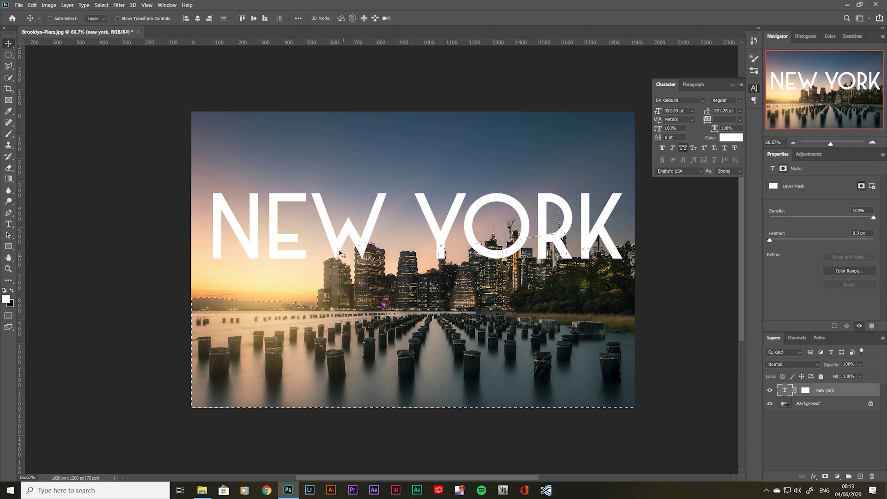
# - Paint black on the new york mask within the skyline selection where the R and K cross the buildings and trees
pyautogui.press('b')
pyautogui.click(805, 390)
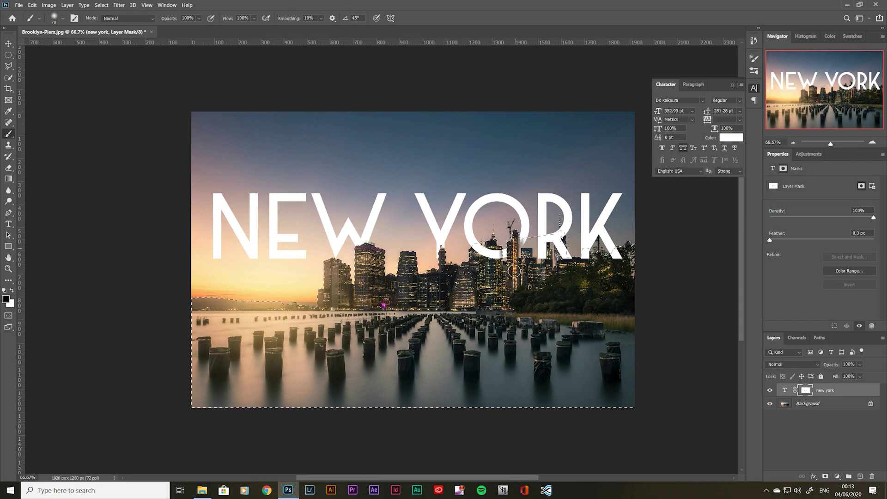
pyautogui.press('[')
pyautogui.press('[')
pyautogui.press('[')
pyautogui.press('[')
pyautogui.press('[')
pyautogui.moveTo(559, 235); pyautogui.dragTo(558, 248)
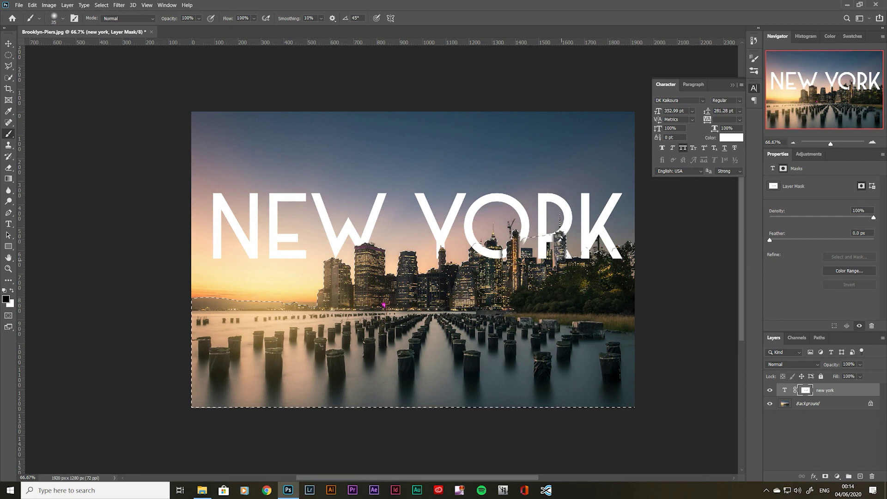
pyautogui.click(585, 251)
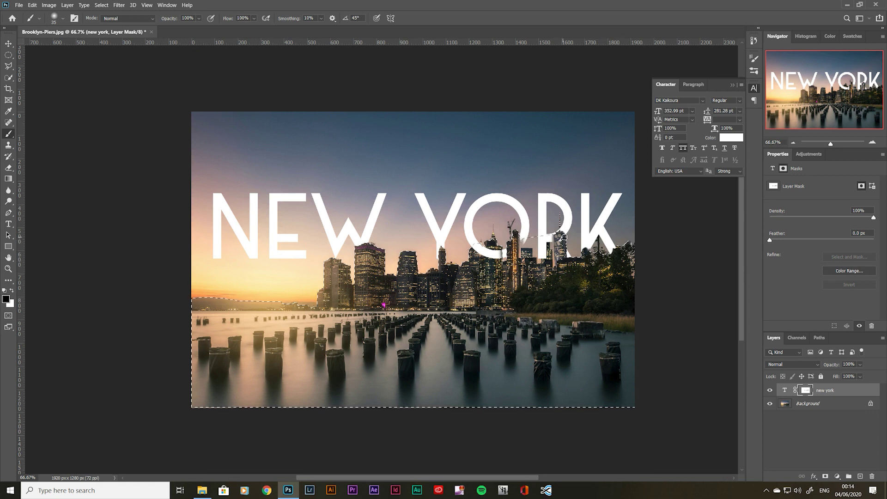
# - Hide the new york text and trace a polygonal lasso selection around the purple-topped tower
pyautogui.hotkey('ctrl', '+')
pyautogui.hotkey('ctrl', '+')
pyautogui.hotkey('ctrl', '+')
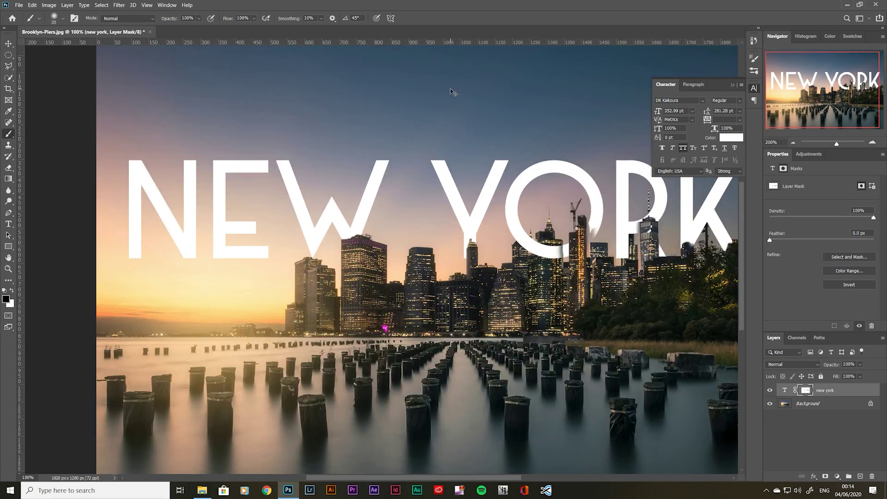
pyautogui.hotkey('ctrl', ',')
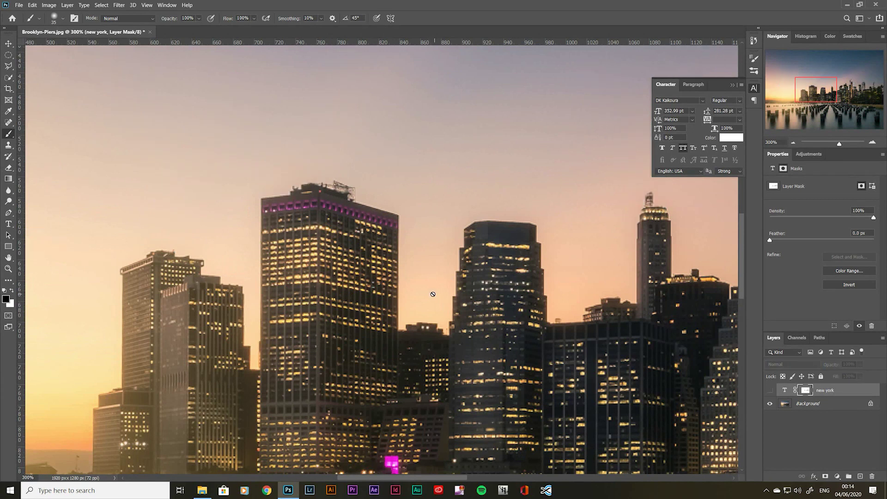
pyautogui.press('l')
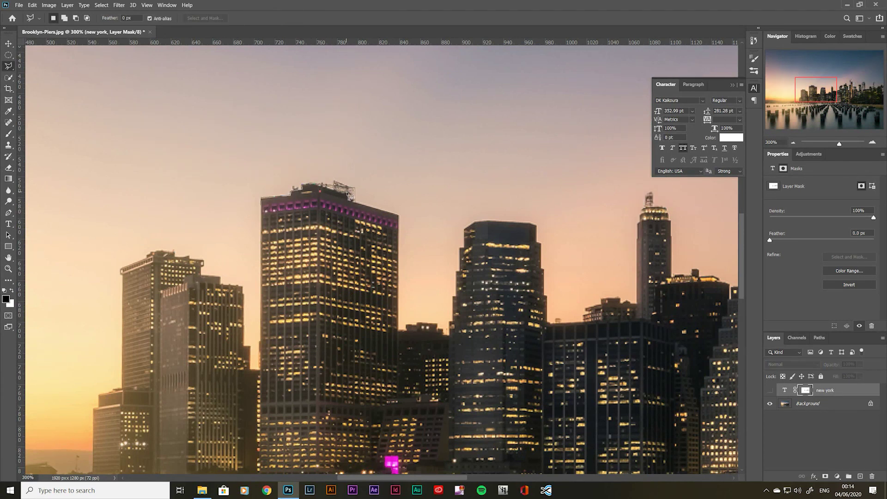
pyautogui.click(399, 215)
pyautogui.click(398, 340)
pyautogui.click(261, 342)
pyautogui.click(261, 199)
# - Show the text again, paint black on its mask where the W overlaps the purple-topped tower, and deselect
pyautogui.hotkey('ctrl', ',')
pyautogui.press('b')
pyautogui.moveTo(313, 188); pyautogui.dragTo(278, 193)
pyautogui.hotkey('ctrl', 'd')
# - Lasso the area across the O's lower curve and paint white on the mask to restore the letter there
pyautogui.moveTo(559, 259); pyautogui.dragTo(313, 277)
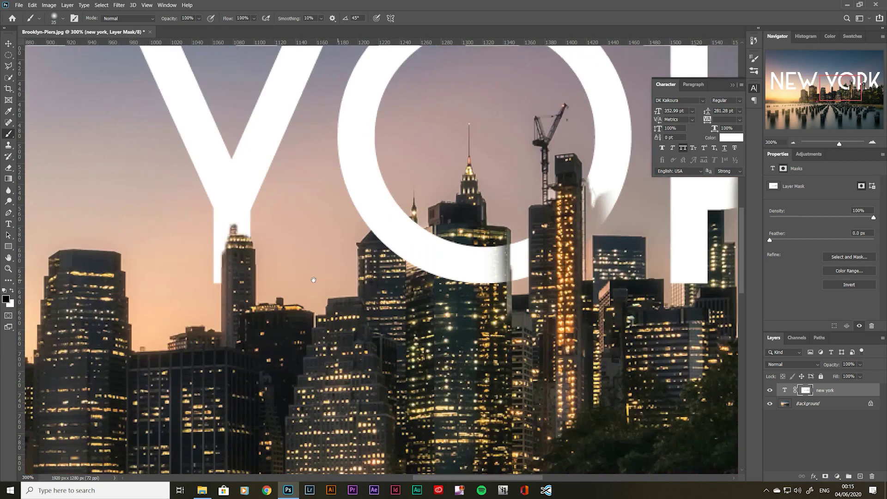
pyautogui.press('l')
pyautogui.click(472, 314)
pyautogui.click(424, 318)
pyautogui.click(471, 230)
pyautogui.press('b')
pyautogui.press('x')
pyautogui.moveTo(462, 245)
pyautogui.mouseDown()
pyautogui.moveTo(454, 257)
pyautogui.moveTo(460, 292)
pyautogui.moveTo(463, 264)
pyautogui.mouseUp()
# - Lasso the sky beside the crane tower, paint white on the mask to restore the O's edge, and deselect
pyautogui.moveTo(463, 296); pyautogui.dragTo(298, 338)
pyautogui.press('l')
pyautogui.click(382, 218)
pyautogui.click(382, 330)
pyautogui.click(453, 316)
pyautogui.click(447, 118)
pyautogui.click(390, 141)
pyautogui.click(382, 219)
pyautogui.press('b')
pyautogui.moveTo(387, 215); pyautogui.dragTo(392, 279)
pyautogui.hotkey('ctrl', 'd')
# - Trace a polygonal lasso selection around the tall spired tower that crosses the R
pyautogui.moveTo(462, 233); pyautogui.dragTo(363, 237)
pyautogui.press('l')
pyautogui.click(441, 221)
pyautogui.click(443, 379)
pyautogui.click(497, 323)
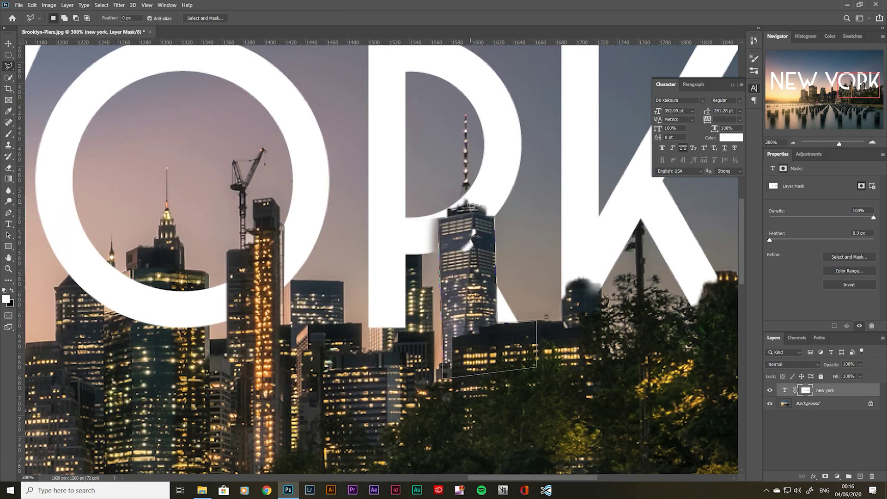
pyautogui.doubleClick(460, 209)
# - Clean the mask along the spired tower, hiding the R with black and restoring it with white, and deselect
pyautogui.press('b')
pyautogui.press('x')
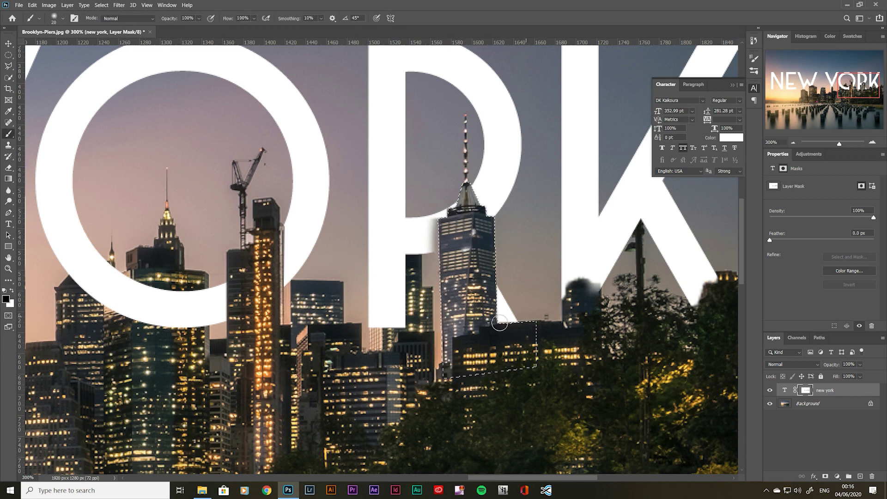
pyautogui.press(']')
pyautogui.press('x')
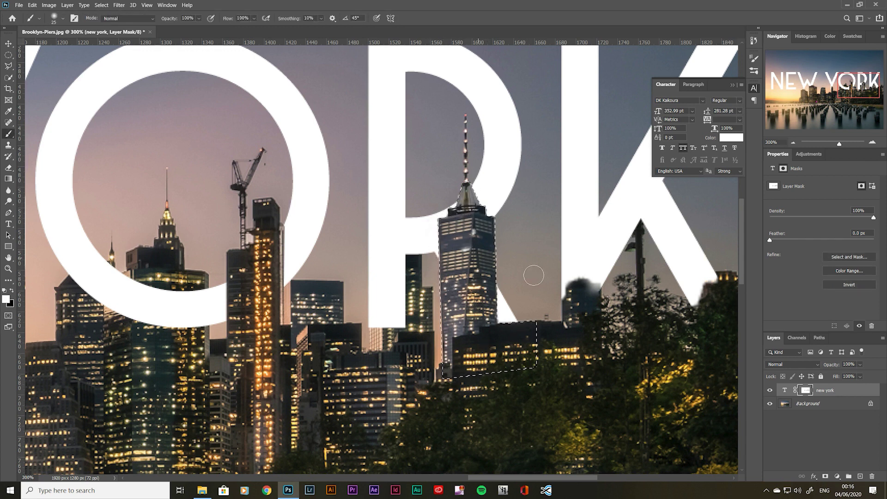
pyautogui.hotkey('ctrl', 'd')
# - Lasso the small building at the foot of the K's stem and touch up the text mask around it
pyautogui.press('l')
pyautogui.click(565, 327)
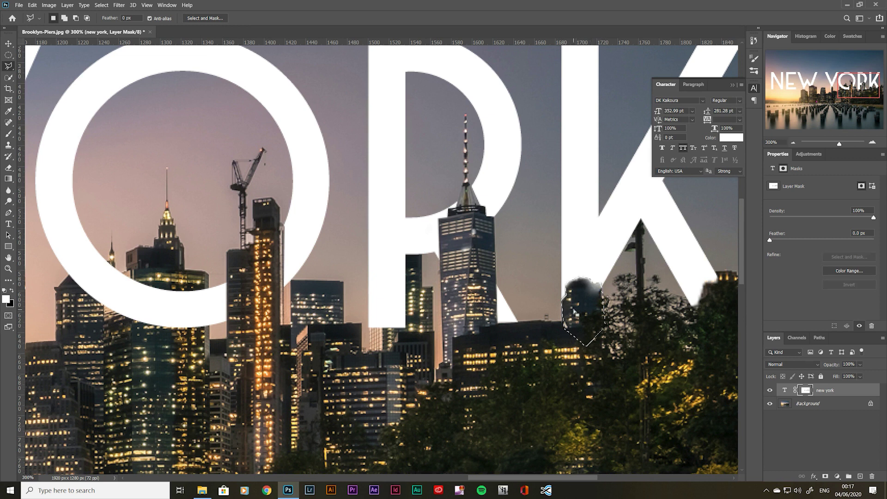
pyautogui.press('b')
pyautogui.hotkey('ctrl', '0')
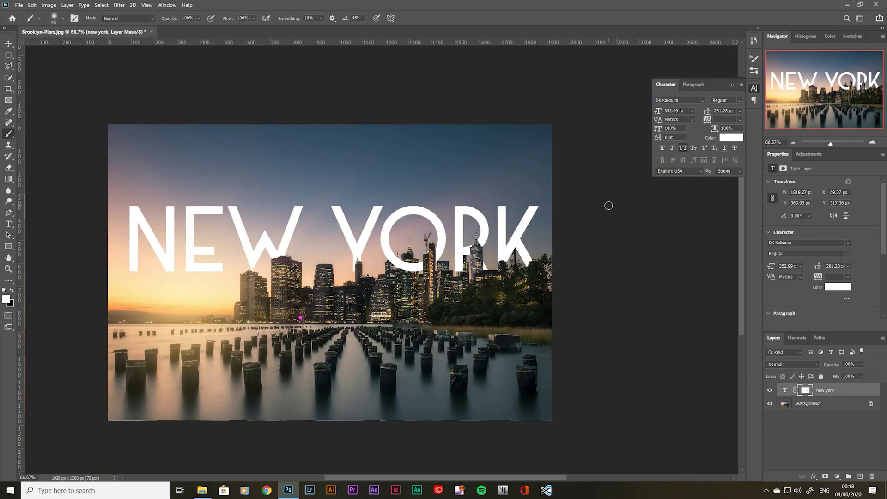
# - Create a new layer above the text and clip it to the new york layer
pyautogui.click(860, 476)
pyautogui.keyDown('alt'); pyautogui.click(813, 396); pyautogui.keyUp('alt')
pyautogui.hotkey('ctrl', '+')
pyautogui.hotkey('ctrl', '+')
pyautogui.hotkey('ctrl', '+')
pyautogui.hotkey('ctrl', '+')
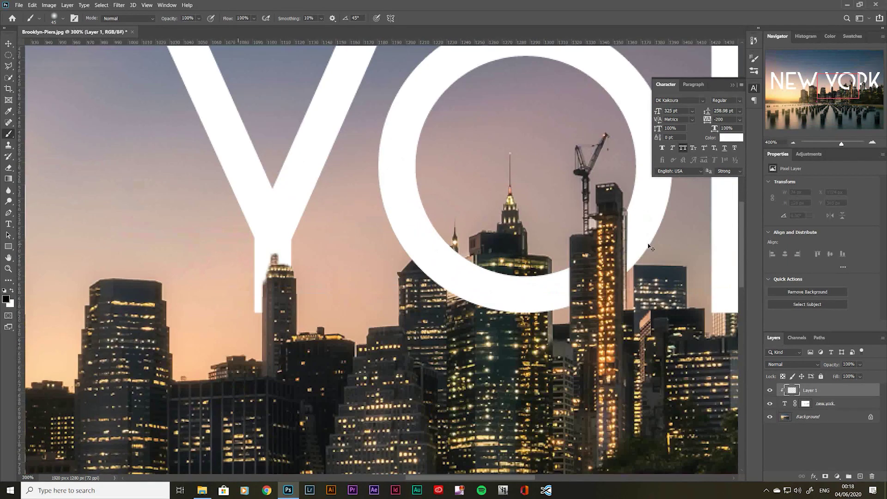
pyautogui.moveTo(552, 285); pyautogui.dragTo(420, 299)
pyautogui.press('[')
pyautogui.press('[')
pyautogui.press('[')
pyautogui.press('[')
pyautogui.moveTo(508, 287); pyautogui.dragTo(507, 354)
pyautogui.hotkey('ctrl', 'z')
# - Paint a soft black shadow on the clipped layer with a 70-pixel brush where the crane tower crosses the O
pyautogui.press(']')
pyautogui.press(']')
pyautogui.press(']')
pyautogui.press(']')
pyautogui.press(']')
pyautogui.press(']')
pyautogui.press(']')
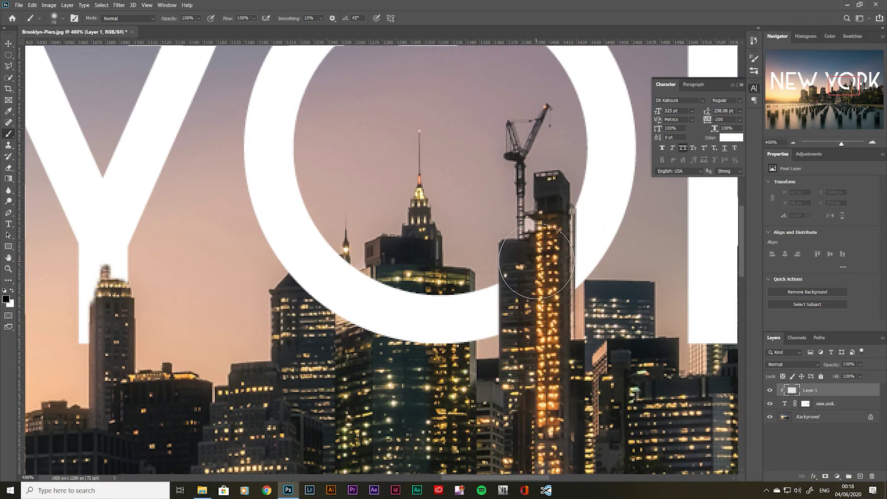
pyautogui.moveTo(536, 261); pyautogui.dragTo(535, 339)
# - Paint a soft black shadow with a smaller brush on the Y's stem where it meets the narrow tower
pyautogui.moveTo(351, 283); pyautogui.dragTo(585, 294)
pyautogui.press('[')
pyautogui.press('[')
pyautogui.press('[')
pyautogui.press('[')
pyautogui.press('[')
pyautogui.moveTo(338, 311); pyautogui.dragTo(343, 364)
# - Paint a soft black shadow with a 60-pixel brush on the W above the purple-topped tower
pyautogui.moveTo(212, 303); pyautogui.dragTo(638, 322)
pyautogui.press(']')
pyautogui.press(']')
pyautogui.press(']')
pyautogui.press(']')
pyautogui.moveTo(281, 323); pyautogui.dragTo(331, 326)
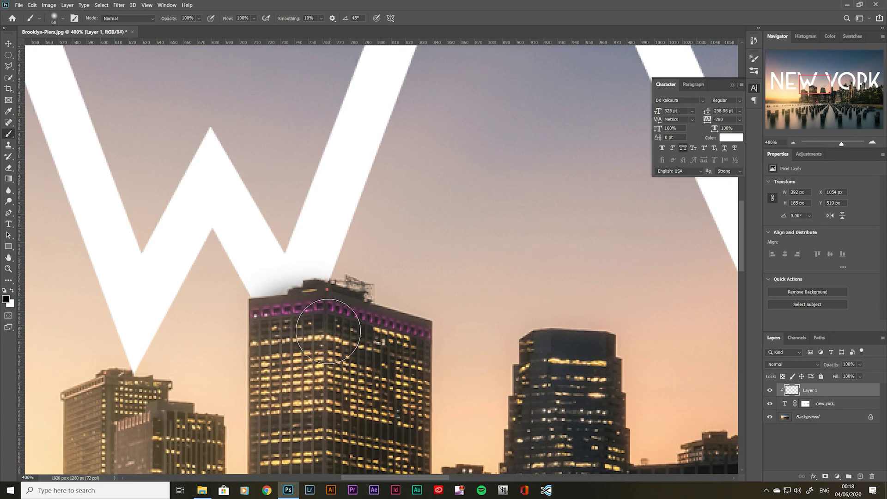
# - Paint a soft black shadow on the clipped layer where the R meets the spired tower
pyautogui.hotkey('ctrl', '-')
pyautogui.hotkey('ctrl', '-')
pyautogui.hotkey('ctrl', '-')
pyautogui.moveTo(583, 315); pyautogui.dragTo(393, 302)
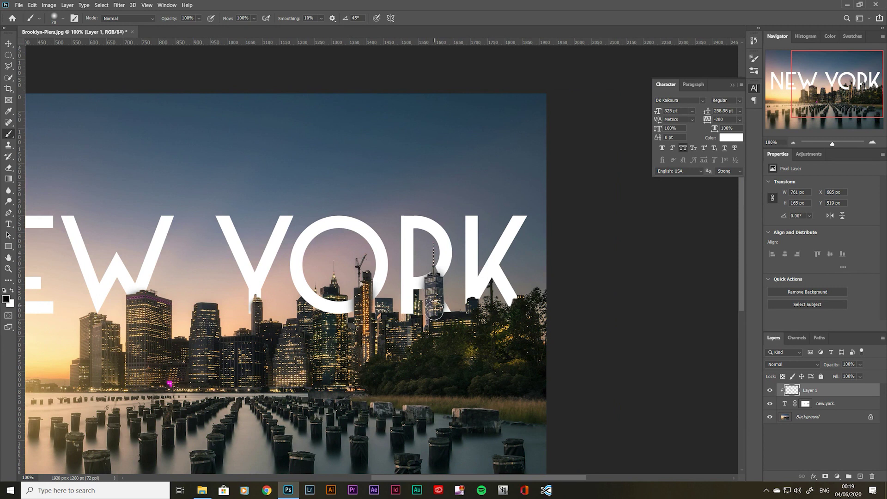
pyautogui.press('v')
pyautogui.hotkey('ctrl', '0')
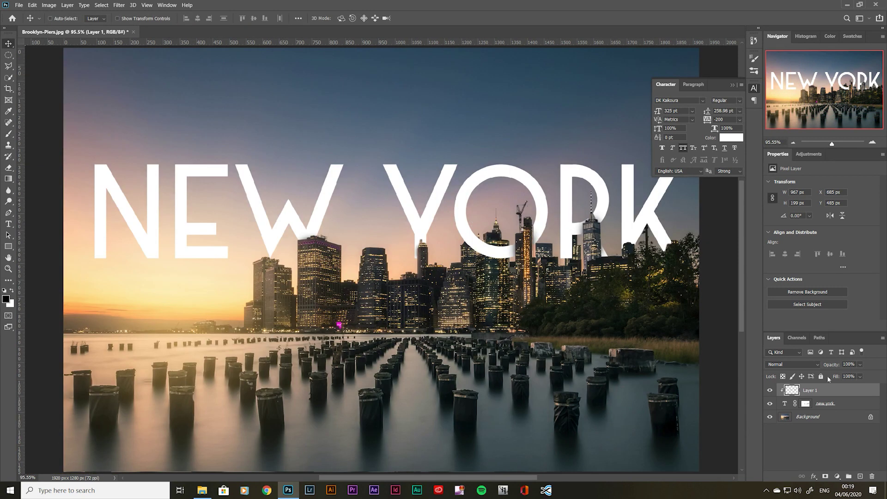
# - Hide the clipped shadow layer and target the new york layer mask with a black brush
pyautogui.click(770, 390)
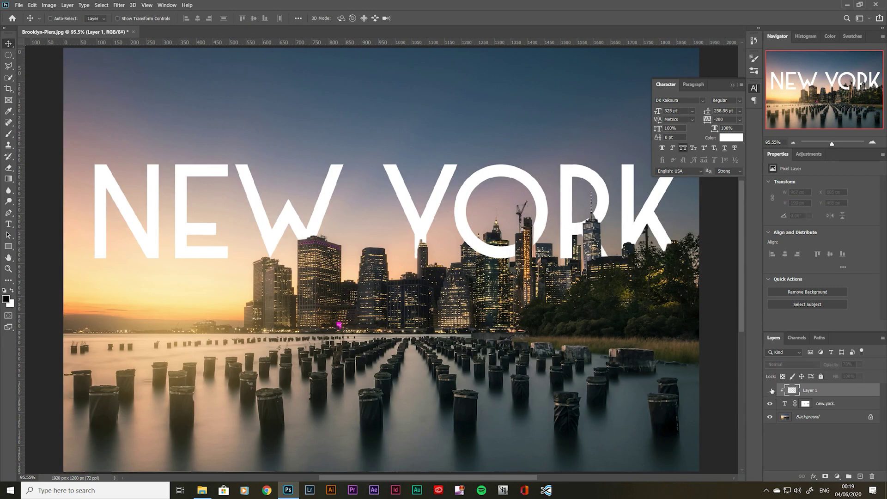
pyautogui.click(803, 405)
pyautogui.press('b')
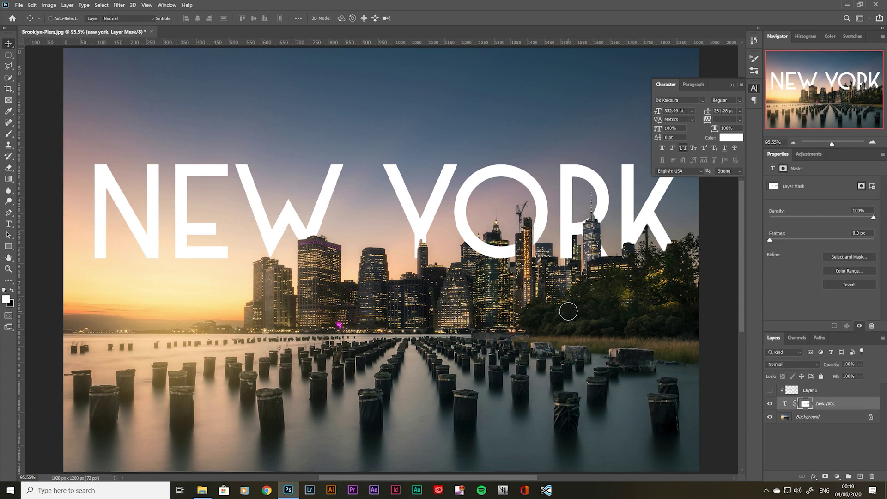
pyautogui.press('x')
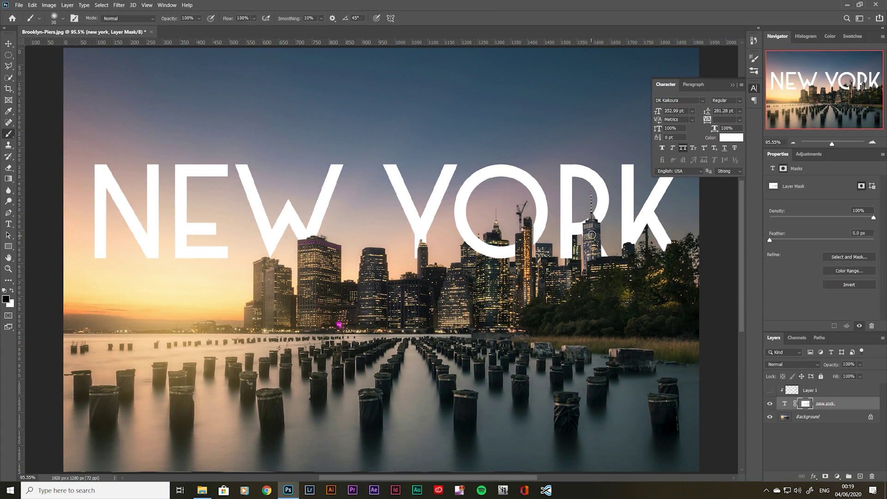
pyautogui.press('v')
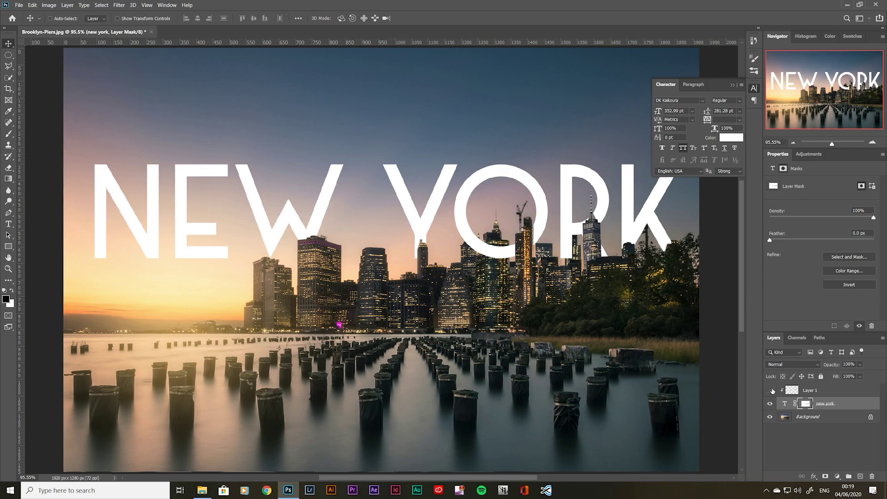